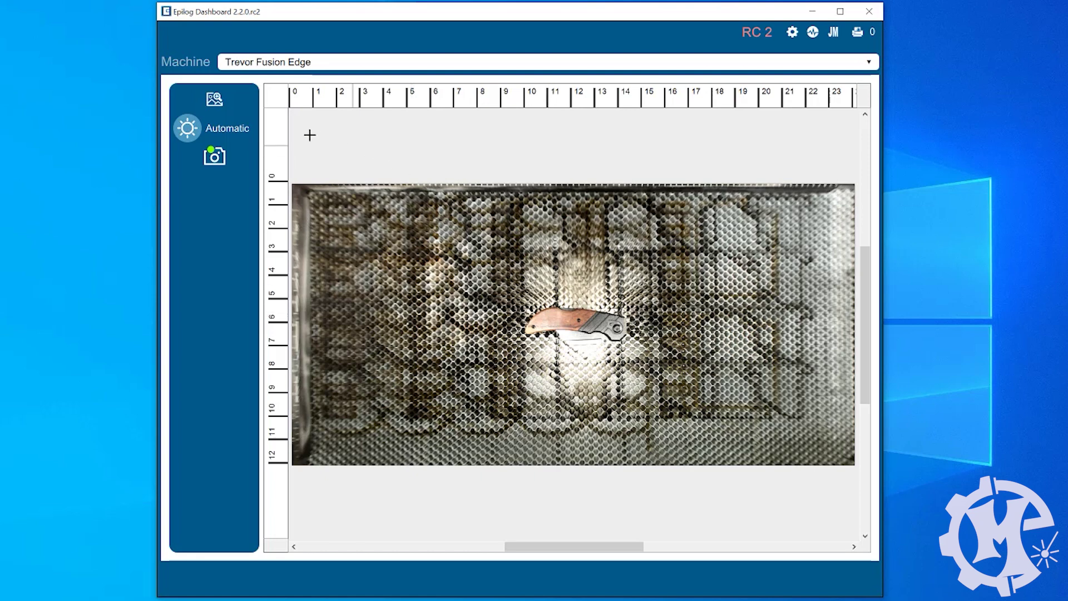
Copy the laser bed camera image and create a new 24 x 12 in RGB document in Adobe Illustrator
{"action": "left_click", "coordinate": [214, 100]}
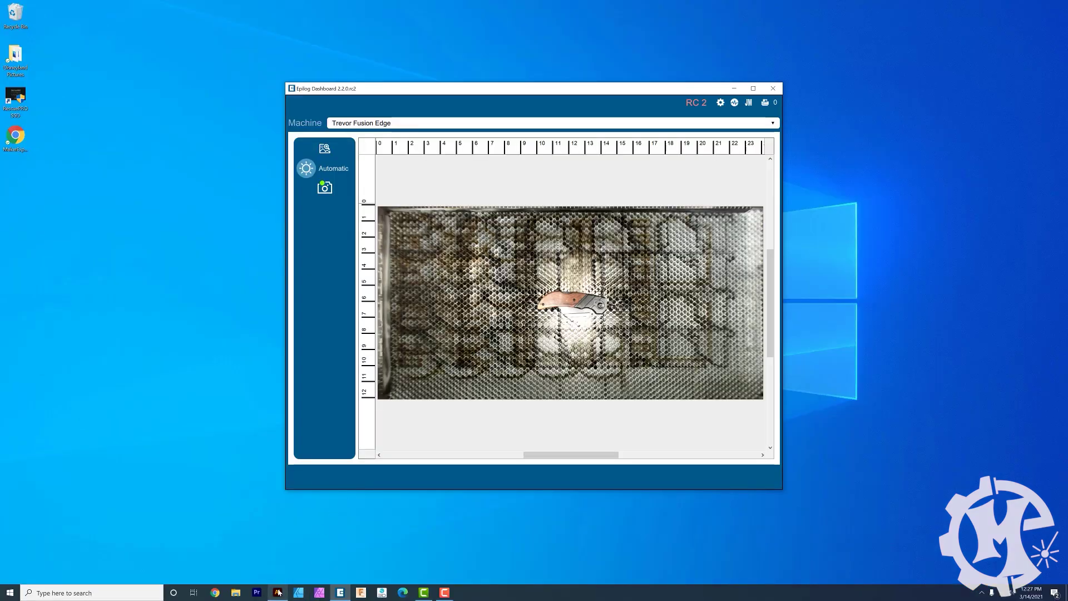
{"action": "left_click", "coordinate": [277, 593]}
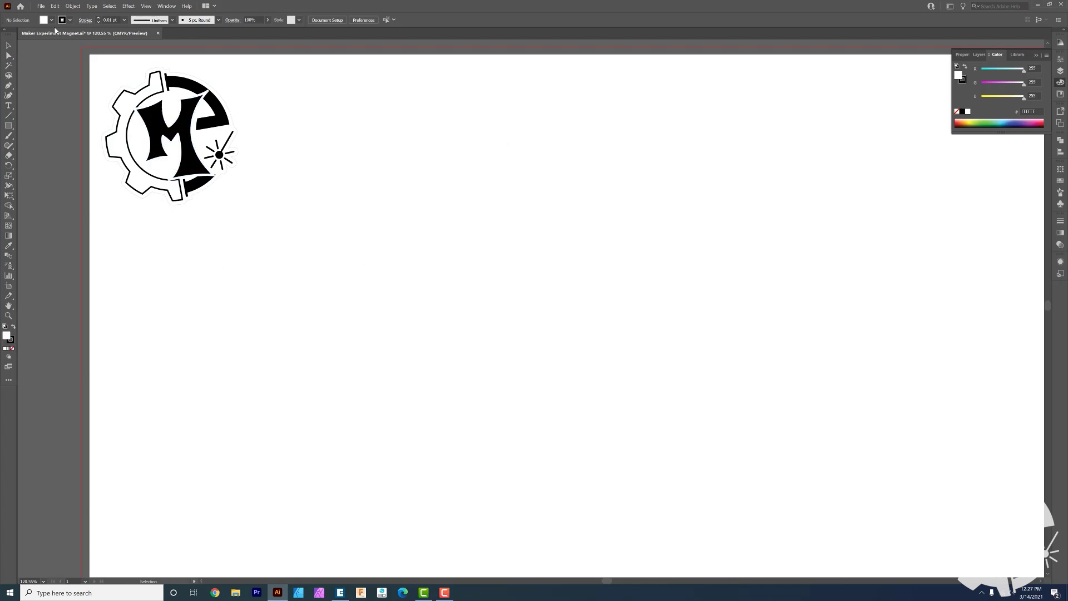
{"action": "left_click", "coordinate": [41, 6]}
{"action": "left_click", "coordinate": [53, 13]}
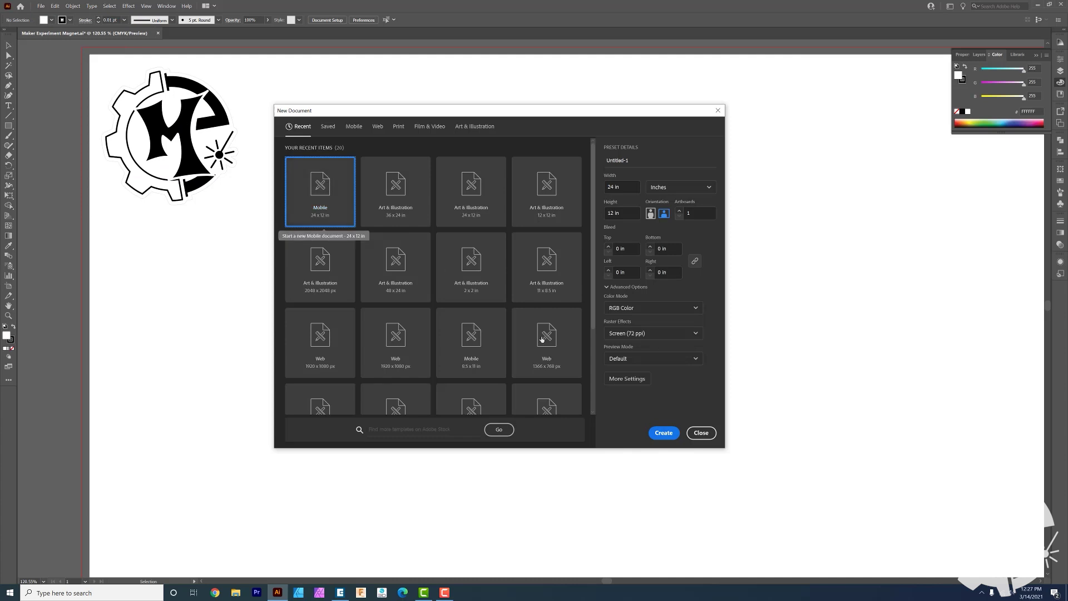
{"action": "left_click", "coordinate": [663, 433]}
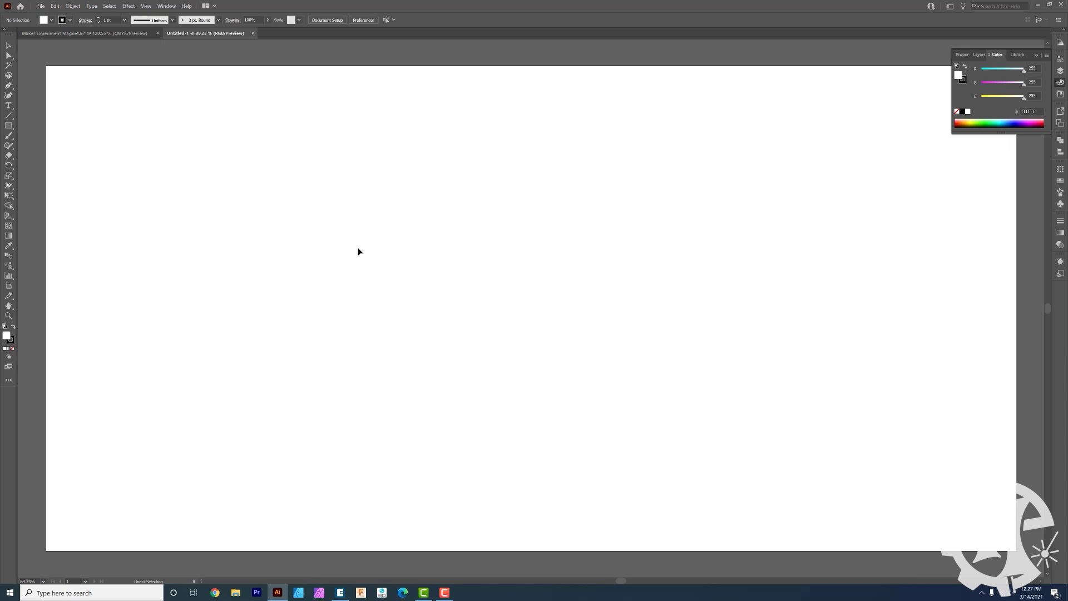
Paste the copied bed image so that it covers the artboard
{"action": "key", "text": "ctrl+v"}
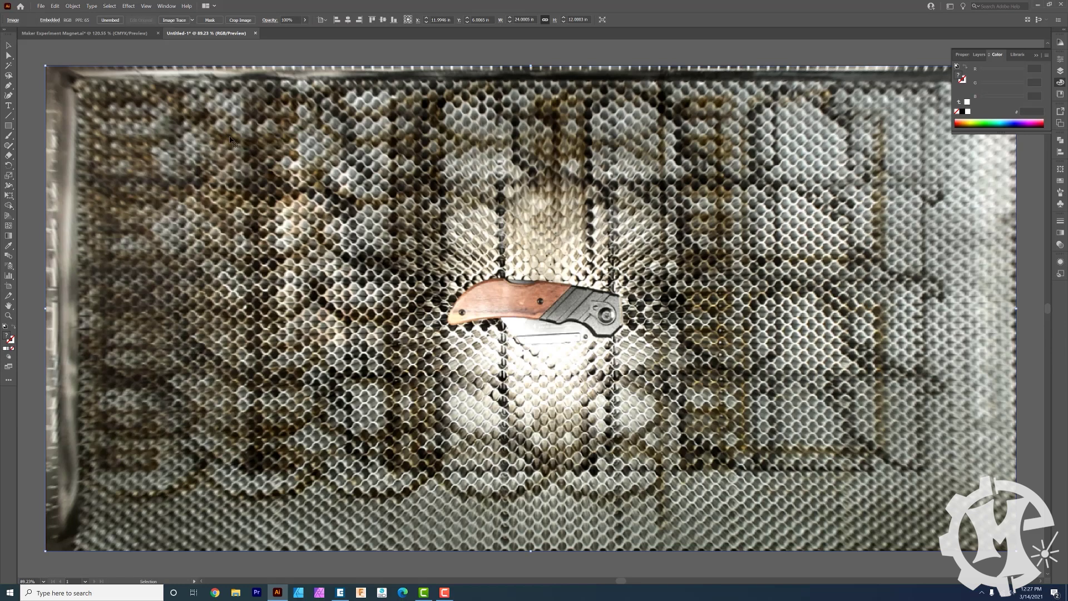
{"action": "left_click_drag", "start_coordinate": [158, 138], "coordinate": [219, 204]}
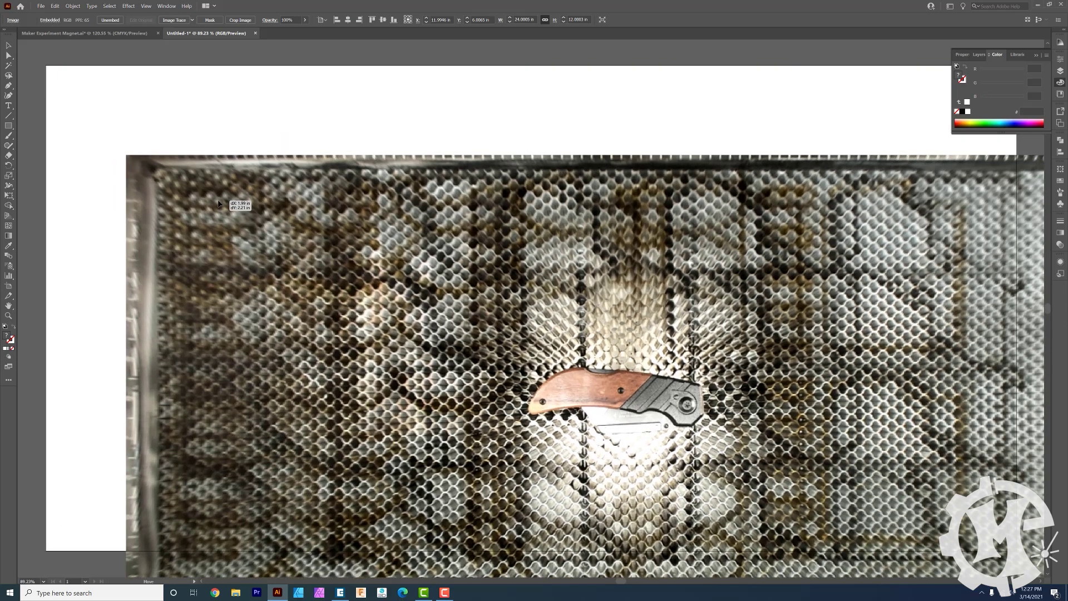
{"action": "left_click_drag", "start_coordinate": [218, 204], "coordinate": [219, 204]}
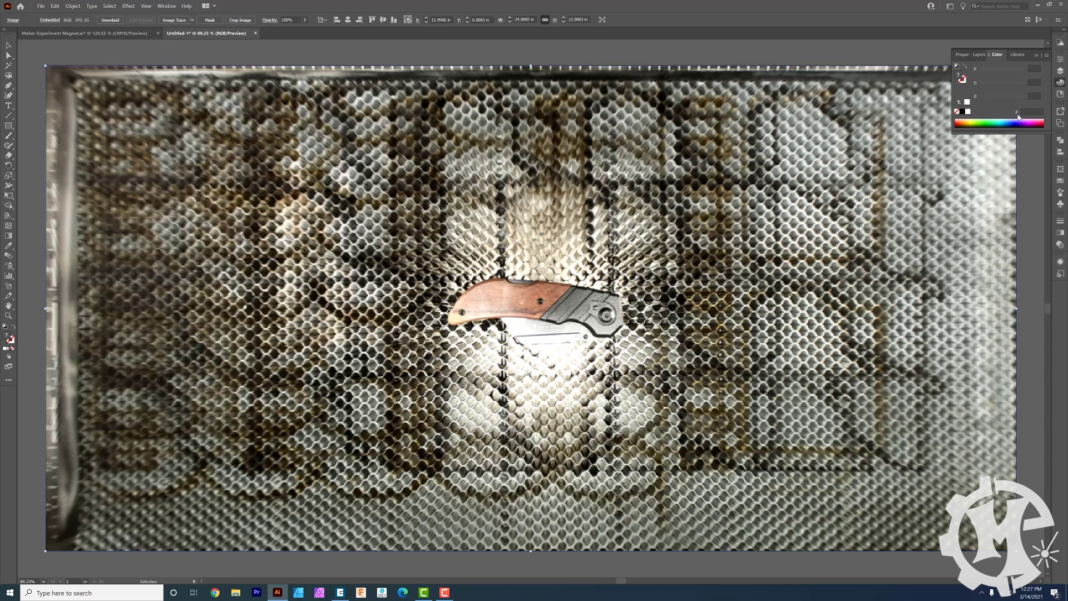
Lock the bed image's layer and add a new layer above it with the default options
{"action": "left_click", "coordinate": [1060, 71]}
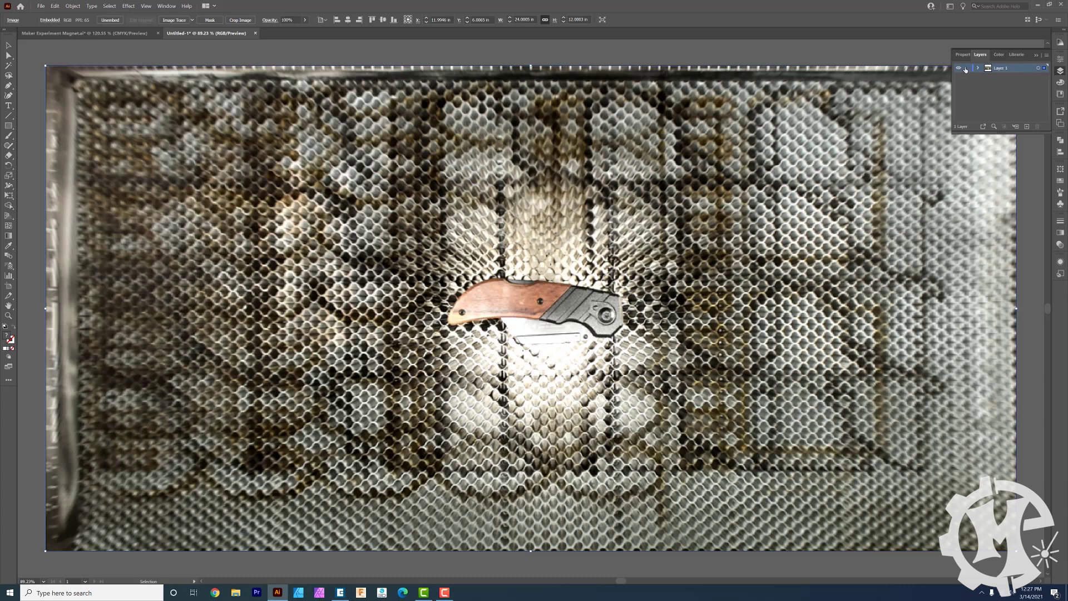
{"action": "left_click", "coordinate": [966, 68]}
{"action": "left_click", "coordinate": [1045, 57]}
{"action": "left_click", "coordinate": [971, 59]}
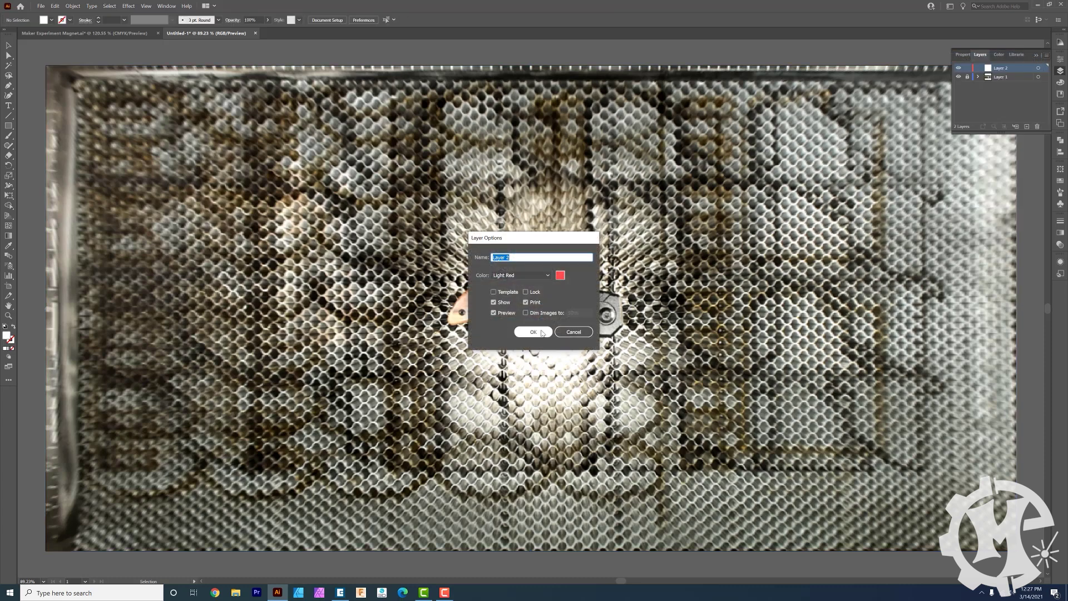
{"action": "left_click", "coordinate": [545, 331]}
Trace the wood handle's diagonal edge, lower curve and rounded tip with the Pen tool, using a white stroke and no fill
{"action": "key", "text": "z"}
{"action": "left_click_drag", "start_coordinate": [537, 307], "coordinate": [599, 288]}
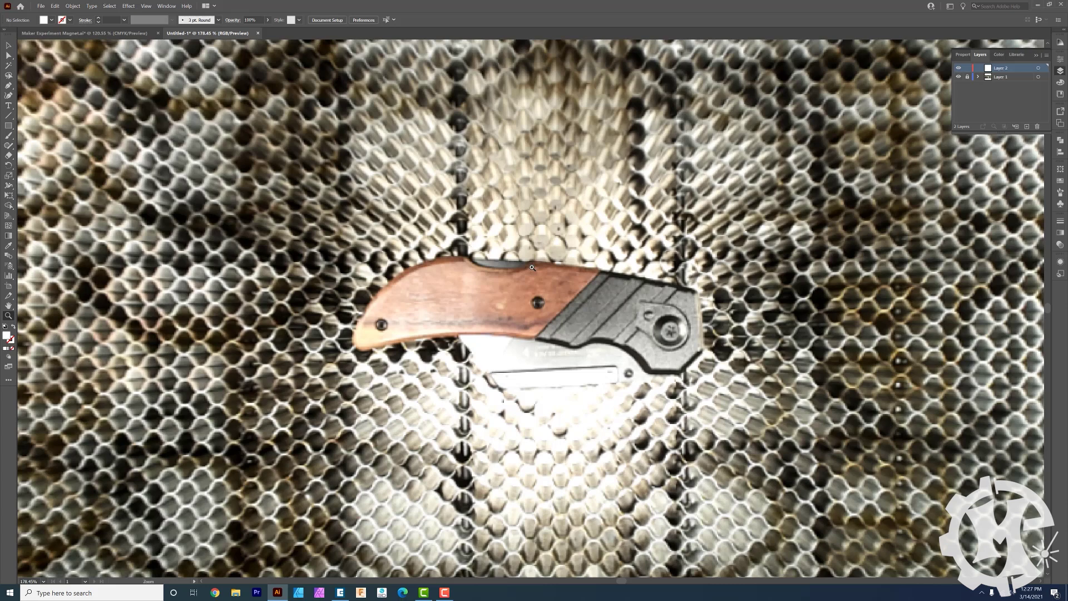
{"action": "key", "text": "p"}
{"action": "left_click", "coordinate": [14, 328]}
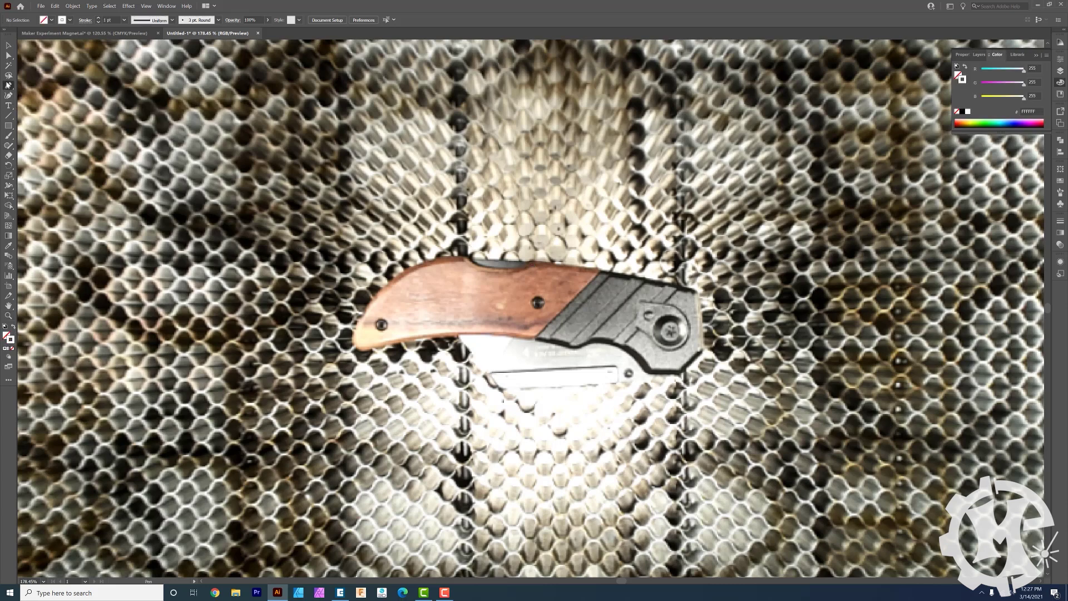
{"action": "left_click", "coordinate": [602, 271]}
{"action": "left_click", "coordinate": [534, 340]}
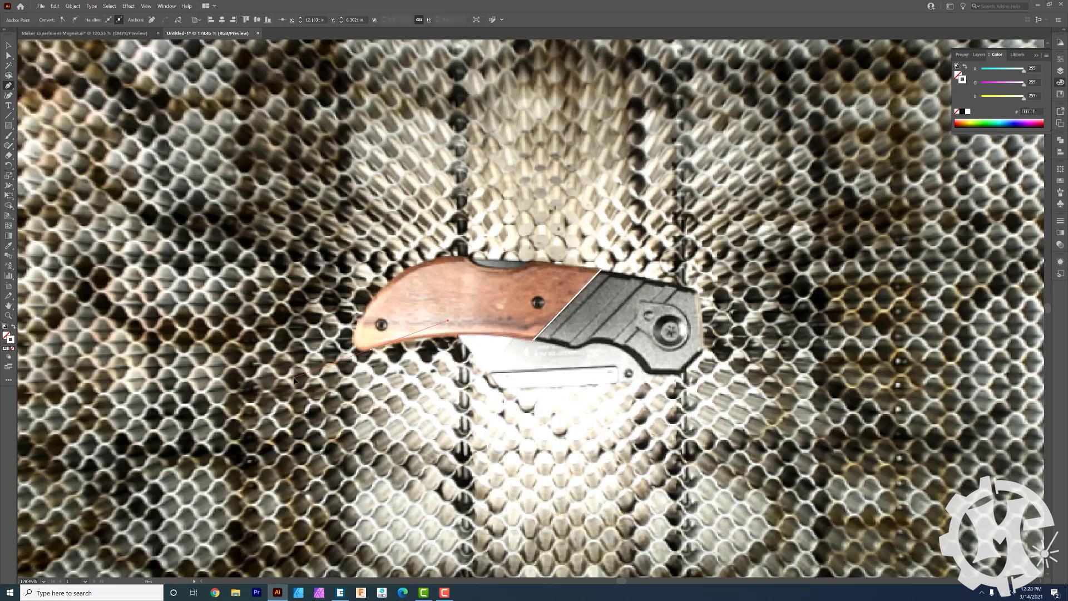
{"action": "left_click_drag", "start_coordinate": [293, 380], "coordinate": [301, 378]}
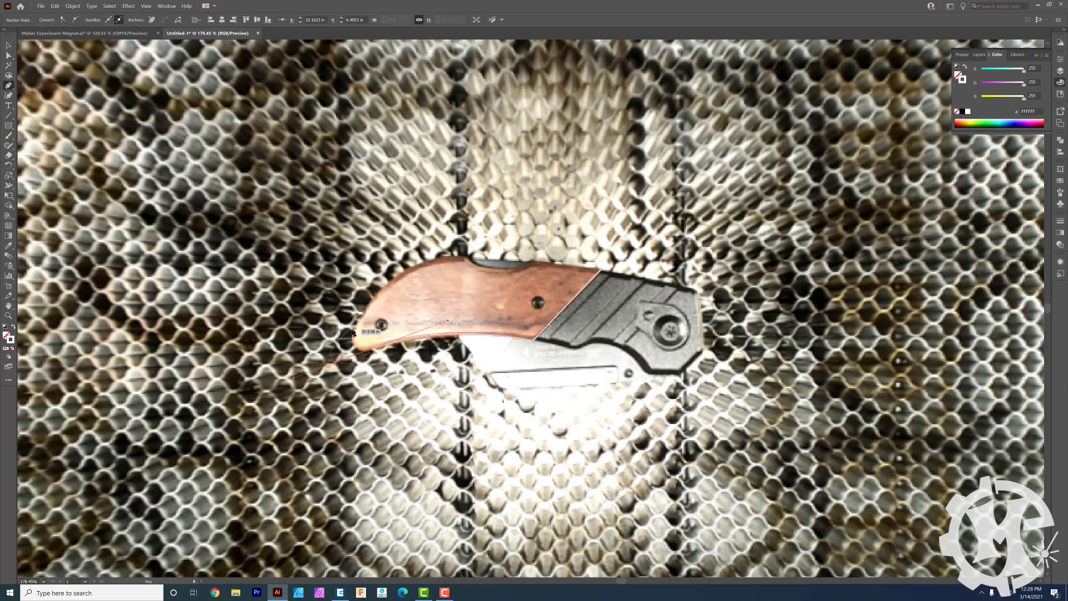
{"action": "left_click", "coordinate": [424, 253]}
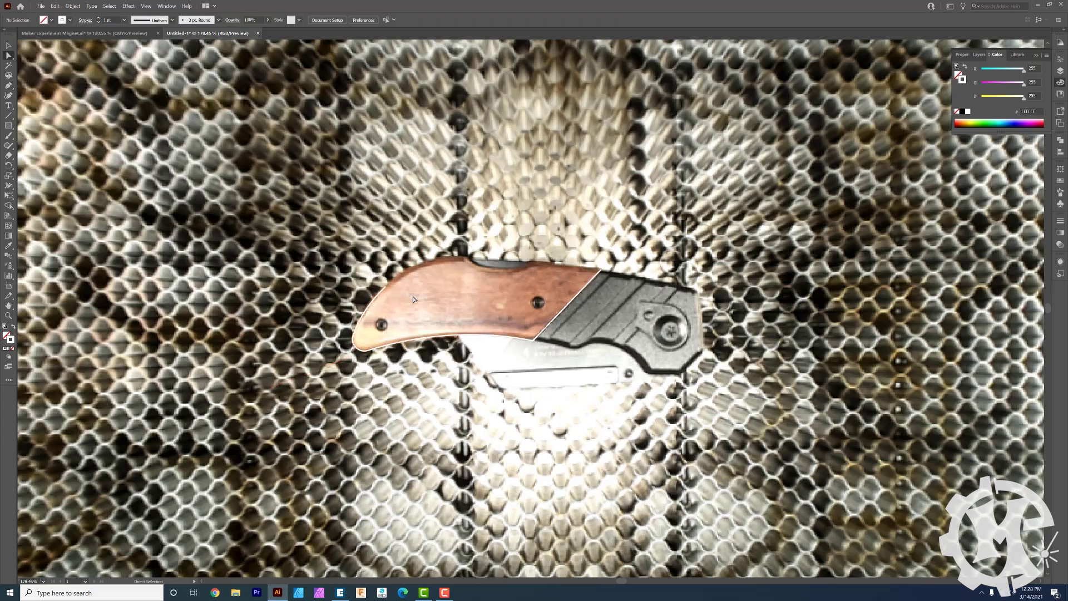
Adjust the path's anchor points so the outline follows the wood handle's rounded tip and curved upper edge
{"action": "key", "text": "a"}
{"action": "left_click", "coordinate": [378, 298]}
{"action": "scroll", "coordinate": [378, 297], "scroll_direction": "up", "scroll_amount": 3}
{"action": "left_click", "coordinate": [344, 347]}
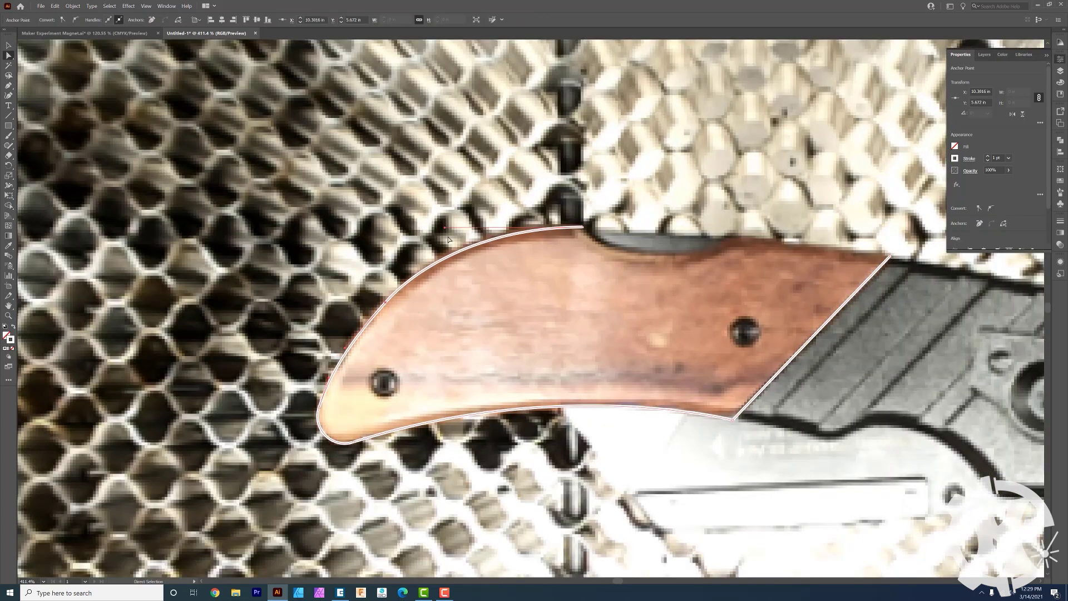
Continue the handle outline through the finger notch and along the upper edge, closing it at the diagonal edge
{"action": "key", "text": "p"}
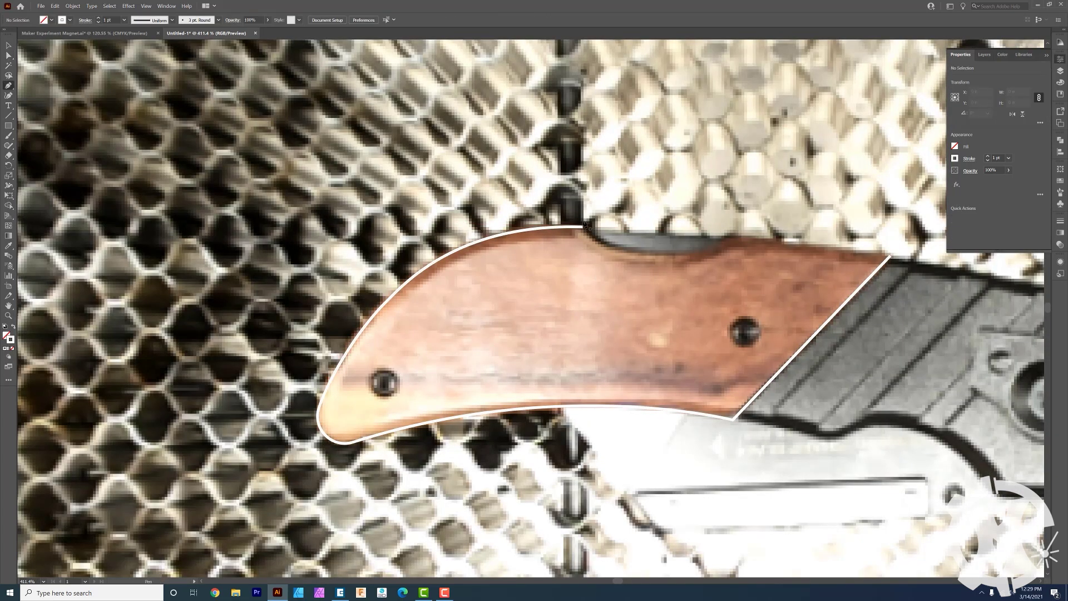
{"action": "left_click", "coordinate": [738, 233]}
{"action": "left_click_drag", "start_coordinate": [656, 231], "coordinate": [628, 264]}
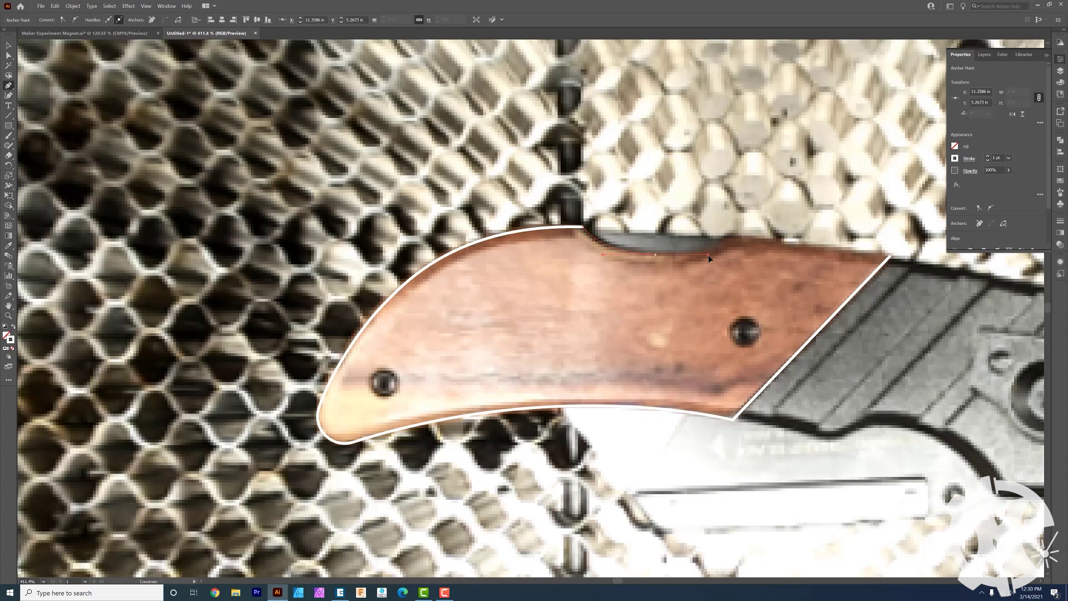
{"action": "left_click", "coordinate": [890, 256]}
Draw four parallel diagonal lines along the grooves of the knife's metal bolster
{"action": "mouse_move", "coordinate": [915, 261]}
{"action": "left_mouse_down"}
{"action": "mouse_move", "coordinate": [553, 223]}
{"action": "mouse_move", "coordinate": [402, 390]}
{"action": "left_mouse_up"}
{"action": "left_click_drag", "start_coordinate": [611, 228], "coordinate": [436, 412]}
{"action": "key", "text": "v"}
{"action": "left_click", "coordinate": [581, 269]}
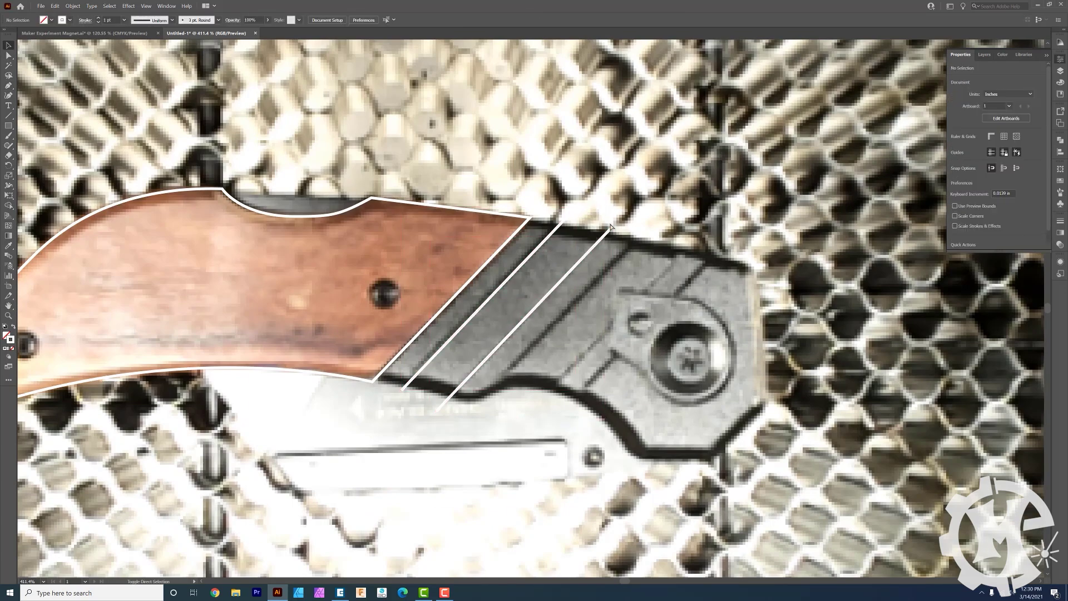
{"action": "left_click_drag", "start_coordinate": [635, 236], "coordinate": [470, 412]}
{"action": "left_click_drag", "start_coordinate": [692, 243], "coordinate": [520, 423]}
{"action": "left_click", "coordinate": [662, 209]}
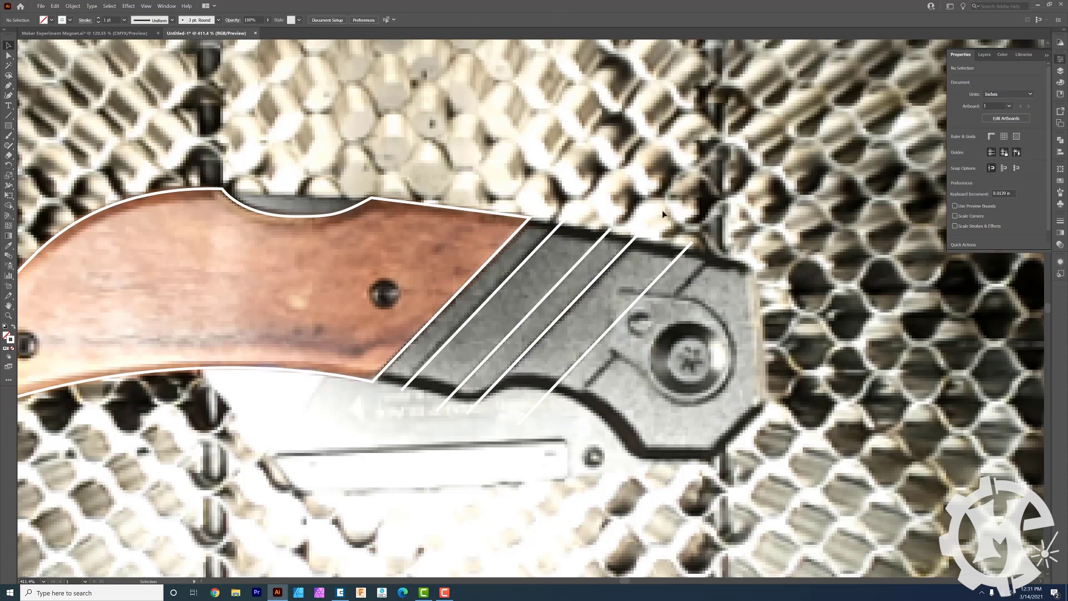
Set the handle outline's stroke weight to 0.25 pt and deselect it
{"action": "left_click", "coordinate": [398, 350]}
{"action": "left_click", "coordinate": [123, 20]}
{"action": "left_click", "coordinate": [112, 29]}
{"action": "key", "text": "ctrl+shift+a"}
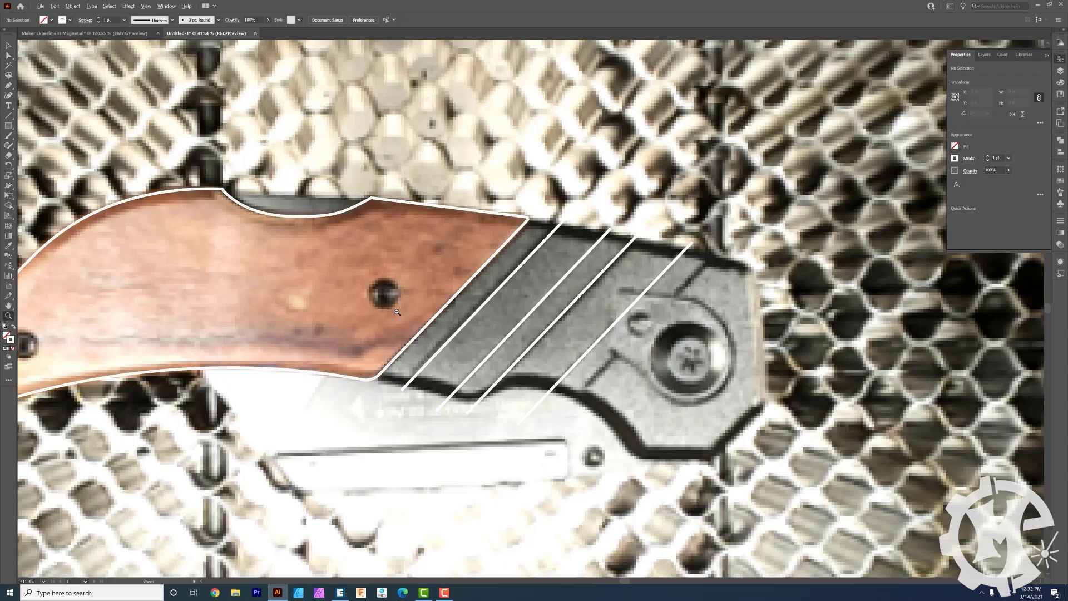
Draw a circle about 0.15 in in diameter around each of the two screws in the wood handle
{"action": "key", "text": "ctrl+minus"}
{"action": "left_click_drag", "start_coordinate": [110, 117], "coordinate": [66, 114]}
{"action": "key", "text": "l"}
{"action": "left_click_drag", "start_coordinate": [111, 323], "coordinate": [138, 350]}
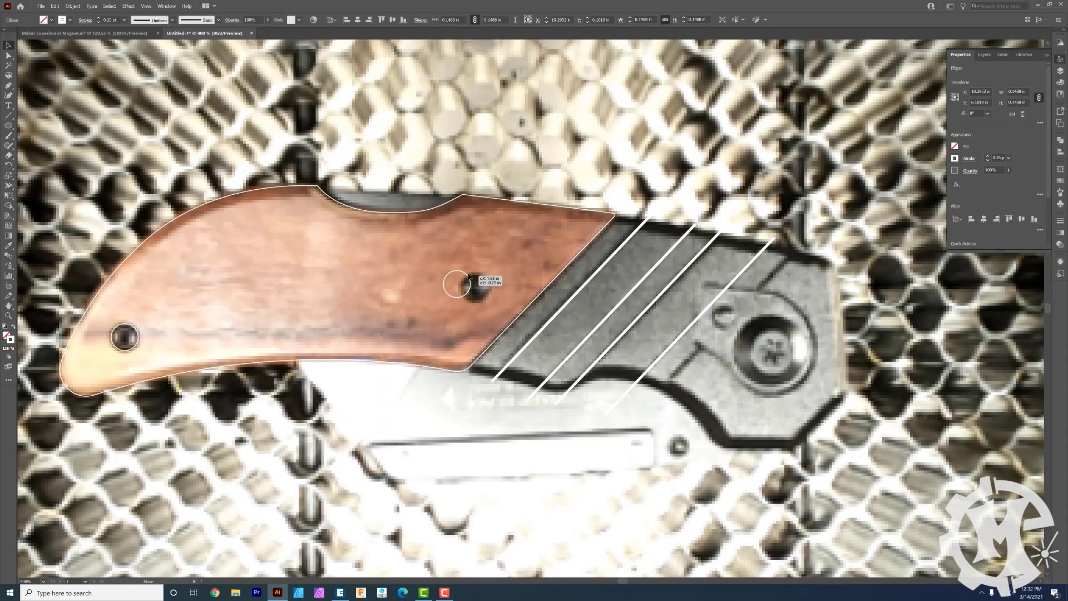
{"action": "left_click_drag", "start_coordinate": [463, 274], "coordinate": [489, 301]}
{"action": "key", "text": "v"}
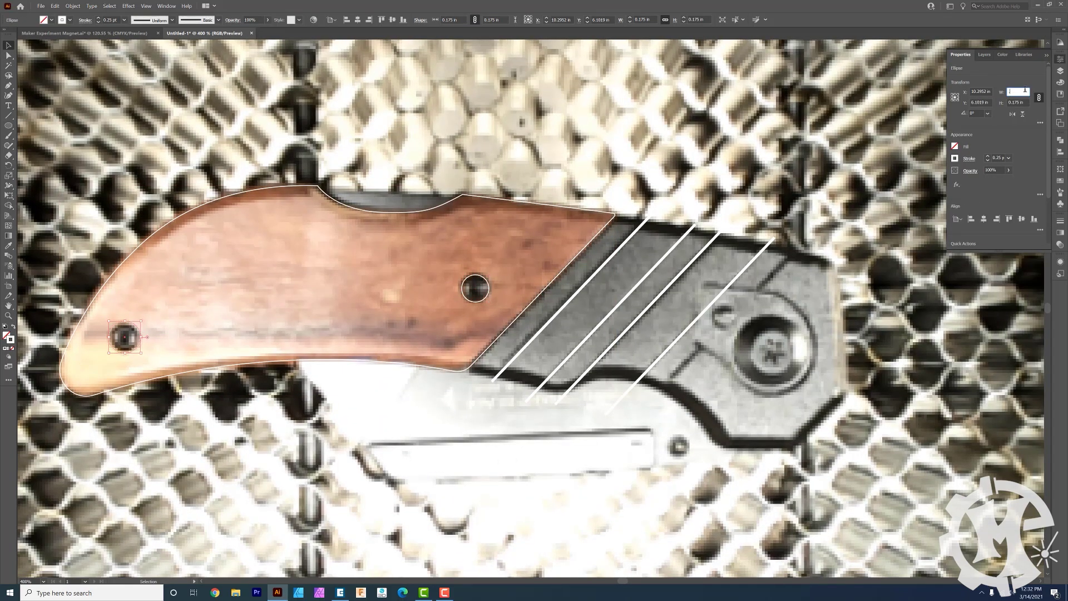
{"action": "left_click", "coordinate": [437, 262]}
Reroute the fourth diagonal line around the pivot plate's corner and cut off line ends extending past the bolster's lower edge
{"action": "left_click", "coordinate": [722, 292]}
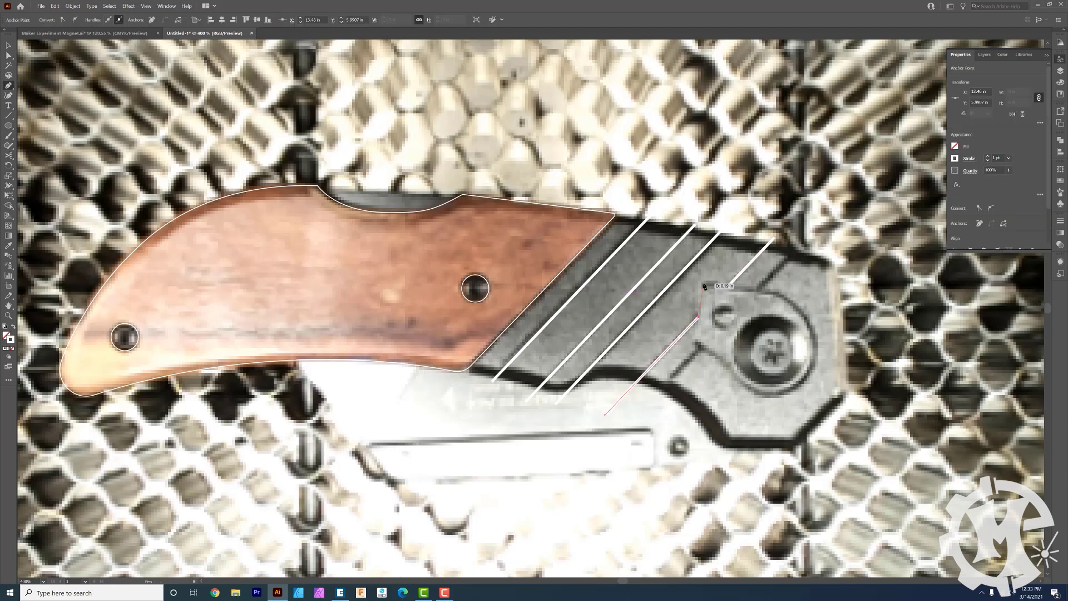
{"action": "left_click_drag", "start_coordinate": [721, 292], "coordinate": [702, 284]}
{"action": "key", "text": "c"}
{"action": "left_click", "coordinate": [593, 367]}
{"action": "key", "text": "Delete"}
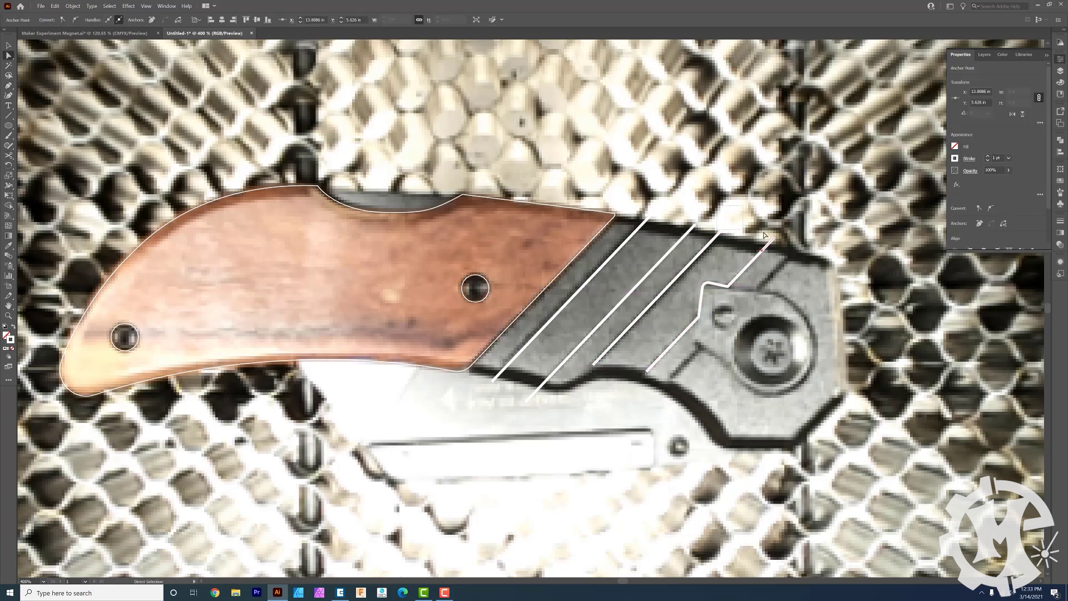
Pull the lines' upper ends inside the bolster edge and join the line pairs into two closed shapes
{"action": "key", "text": "a"}
{"action": "left_click_drag", "start_coordinate": [716, 239], "coordinate": [712, 243]}
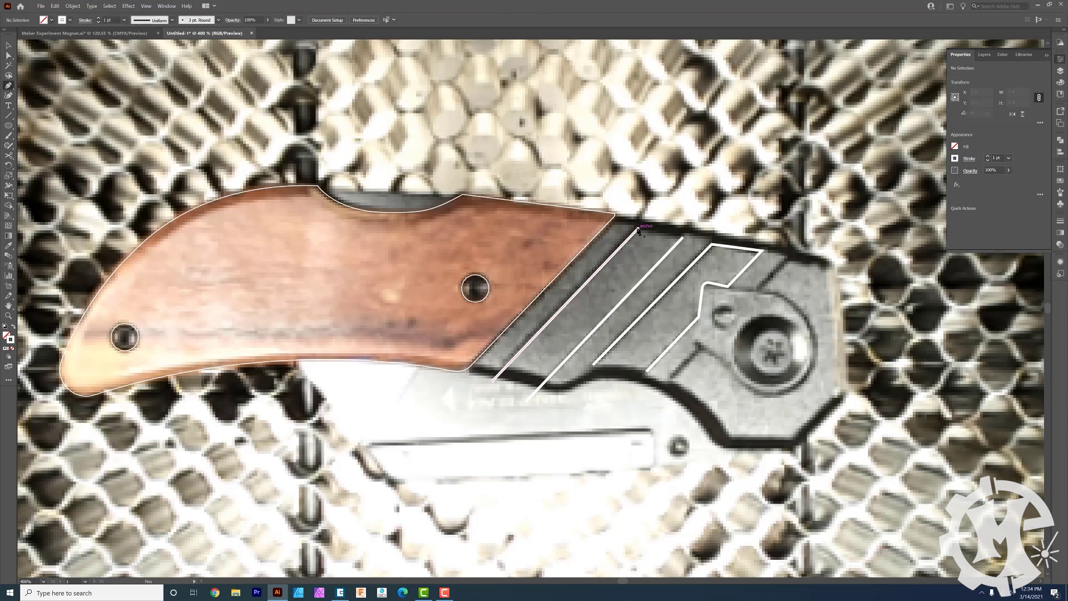
{"action": "key", "text": "p"}
{"action": "left_click", "coordinate": [683, 238]}
{"action": "left_click", "coordinate": [545, 381]}
{"action": "left_click", "coordinate": [548, 393], "text": "ctrl"}
Apply the handle outline's 0.25 pt stroke to both bolster shapes with the Eyedropper
{"action": "key", "text": "v"}
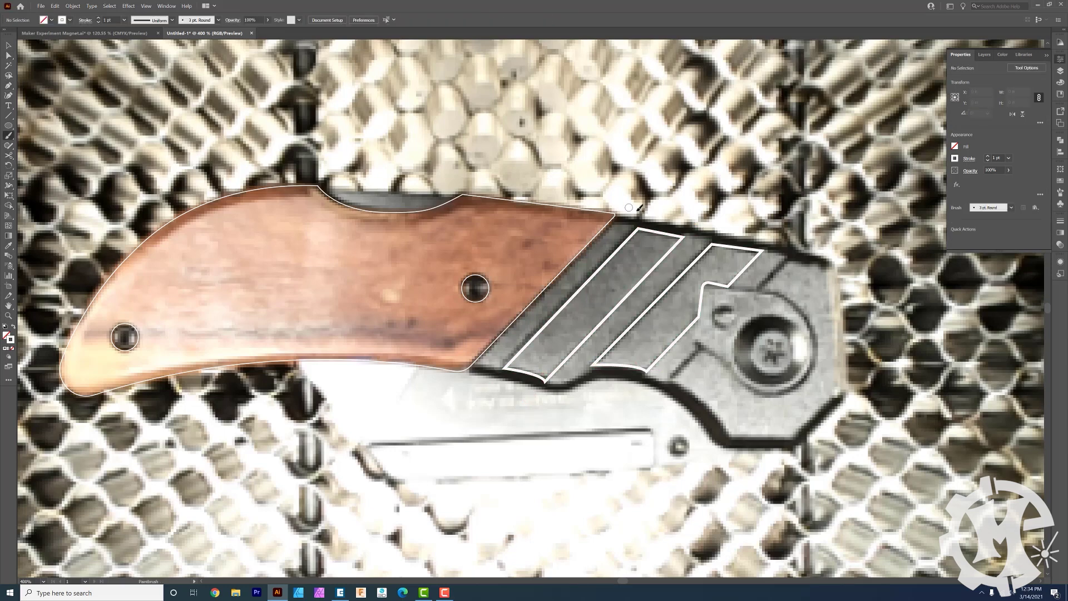
{"action": "left_click", "coordinate": [704, 315]}
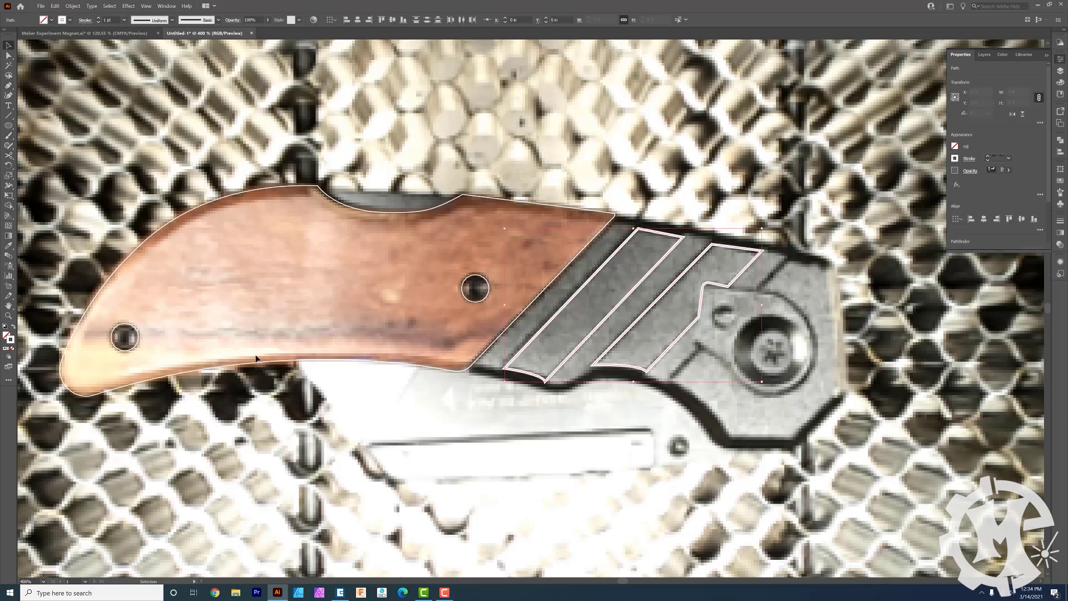
{"action": "key", "text": "i"}
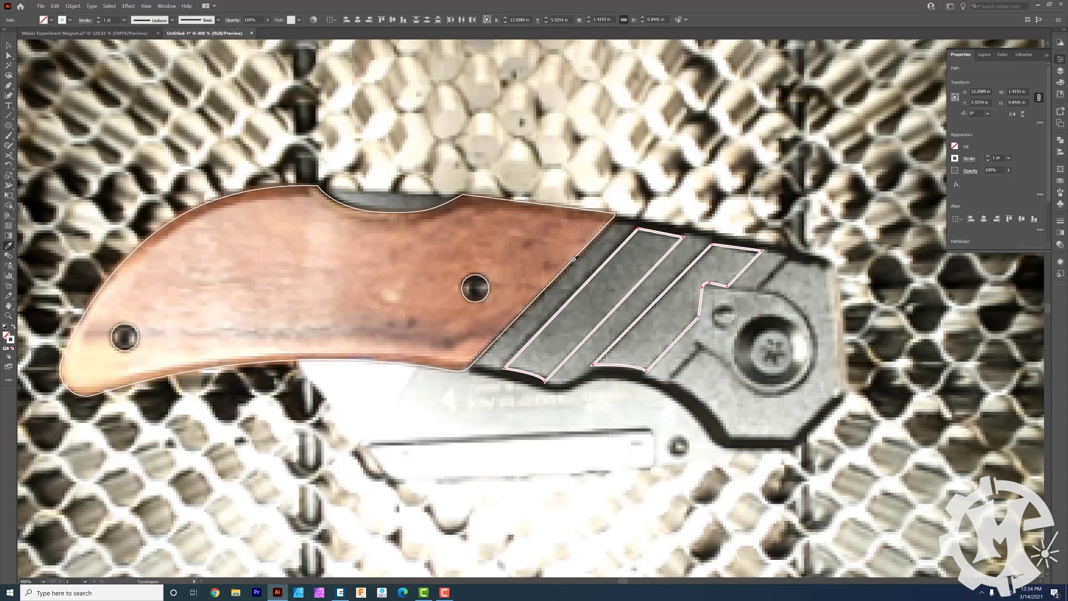
{"action": "left_click", "coordinate": [578, 260]}
{"action": "key", "text": "v"}
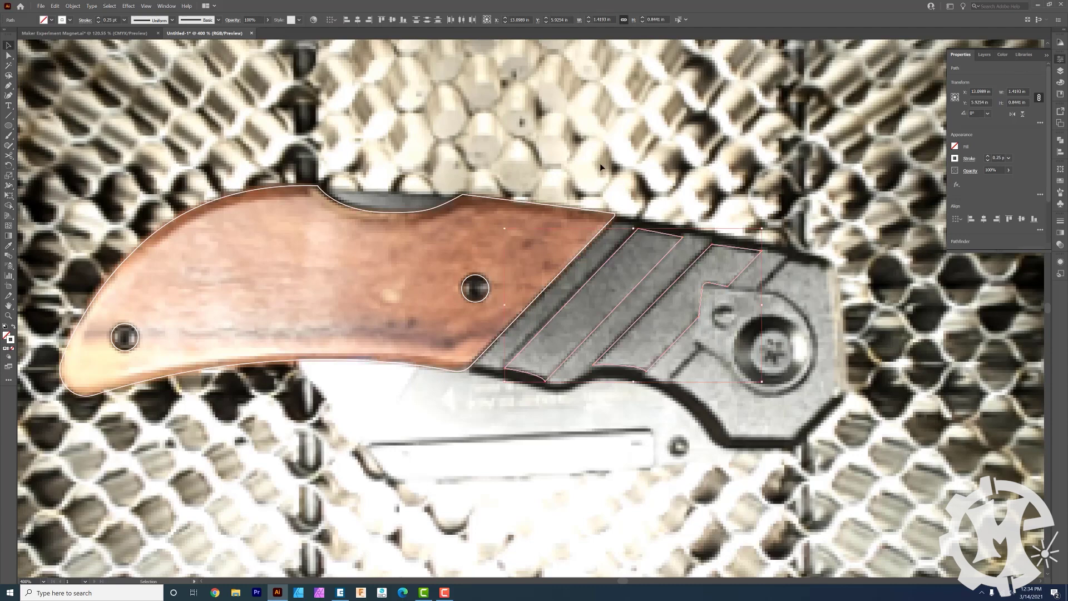
{"action": "left_click", "coordinate": [605, 168]}
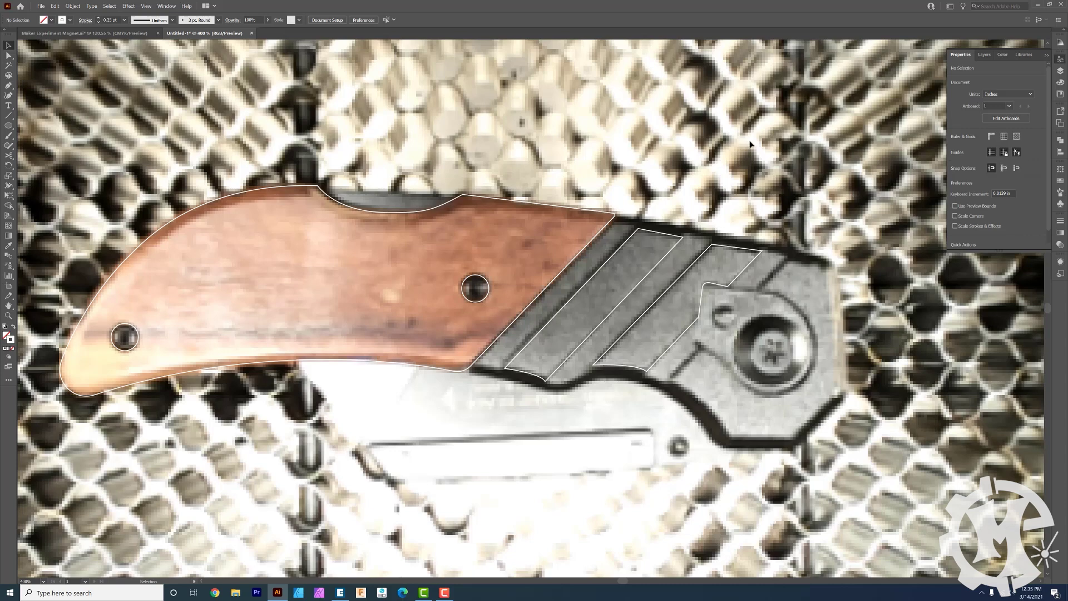
Hide the layer that holds the bed image
{"action": "left_click", "coordinate": [1059, 70]}
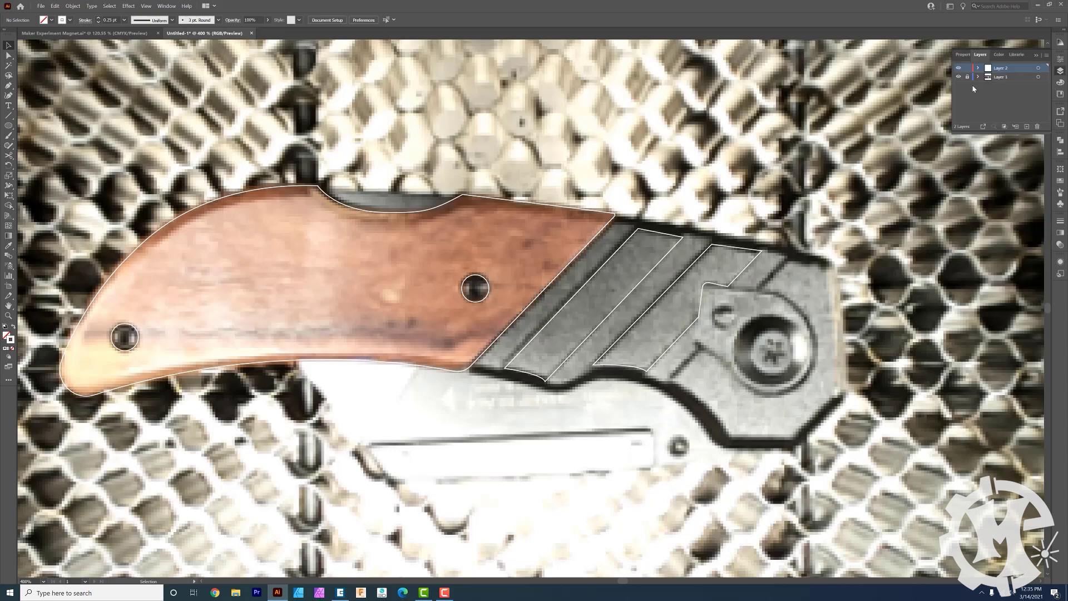
{"action": "left_click", "coordinate": [957, 76]}
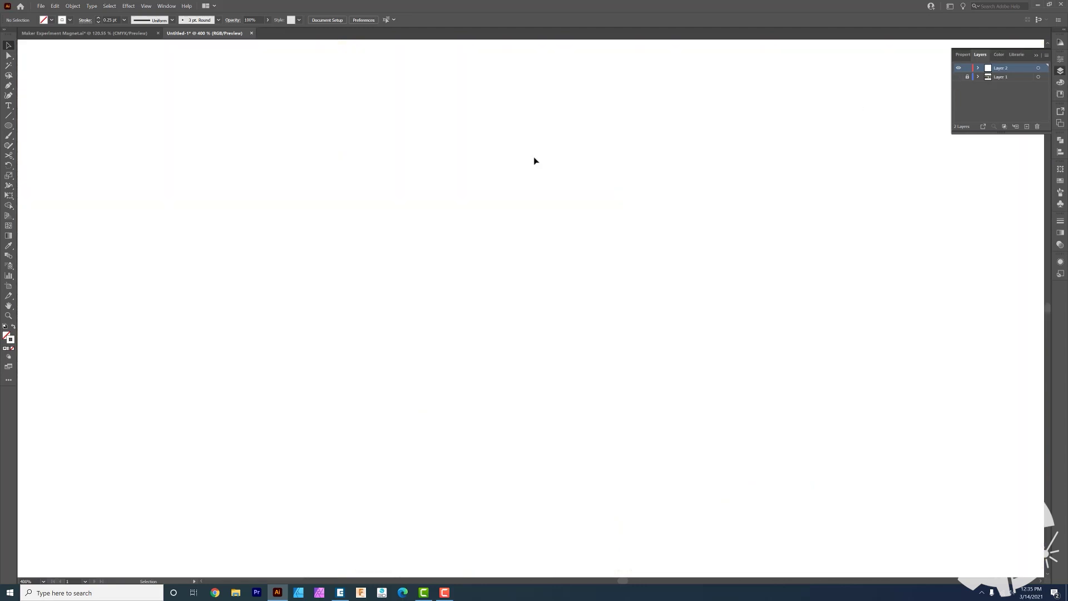
Select all the handle, screw and bolster outlines and set their stroke colour to red (FF4545)
{"action": "key", "text": "ctrl+v"}
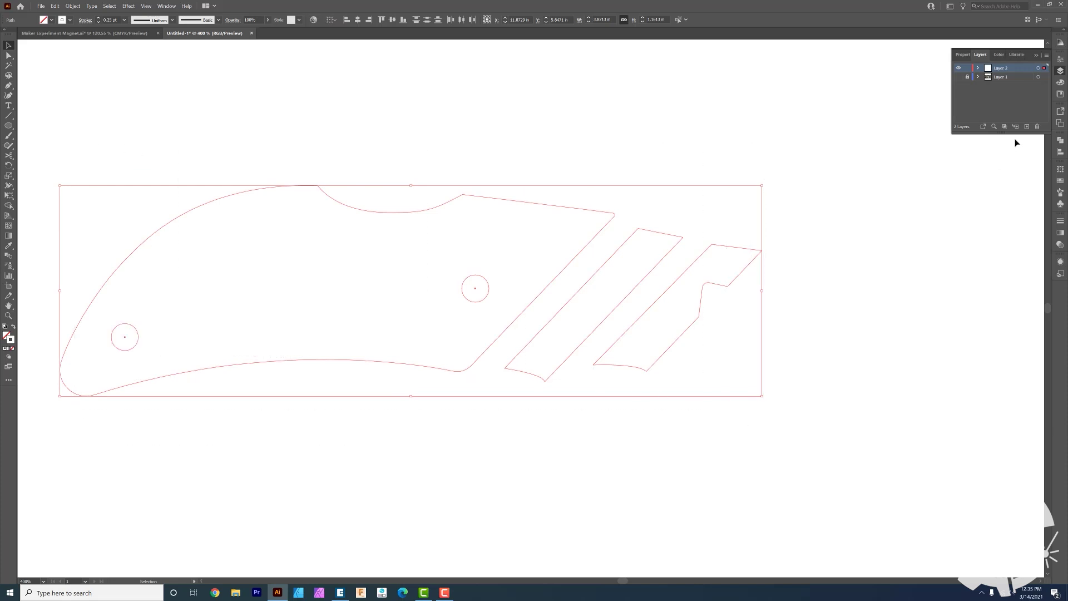
{"action": "left_click", "coordinate": [1060, 59]}
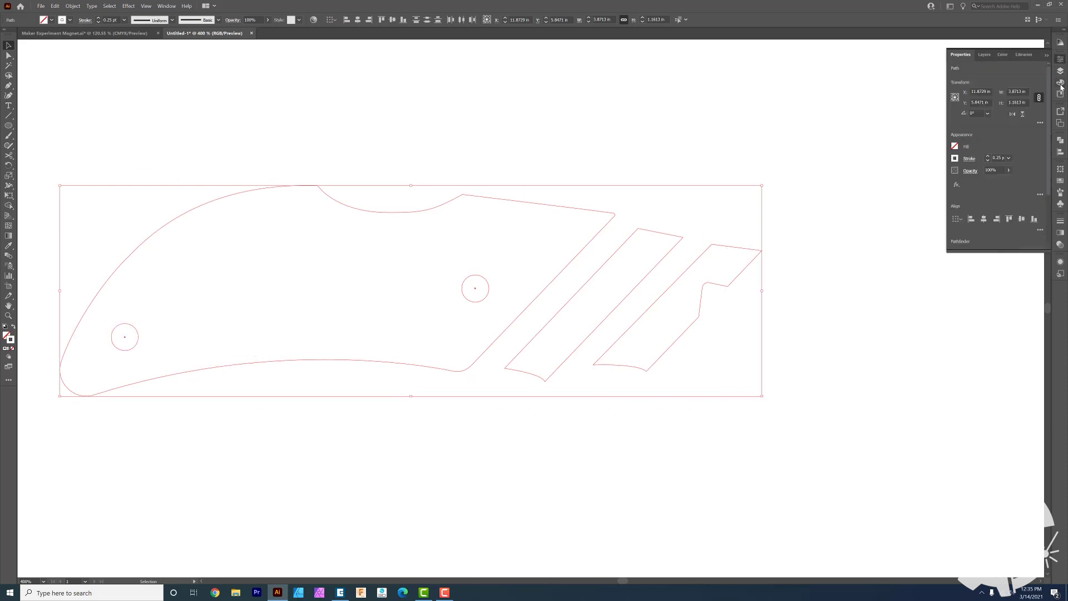
{"action": "left_click", "coordinate": [1060, 85]}
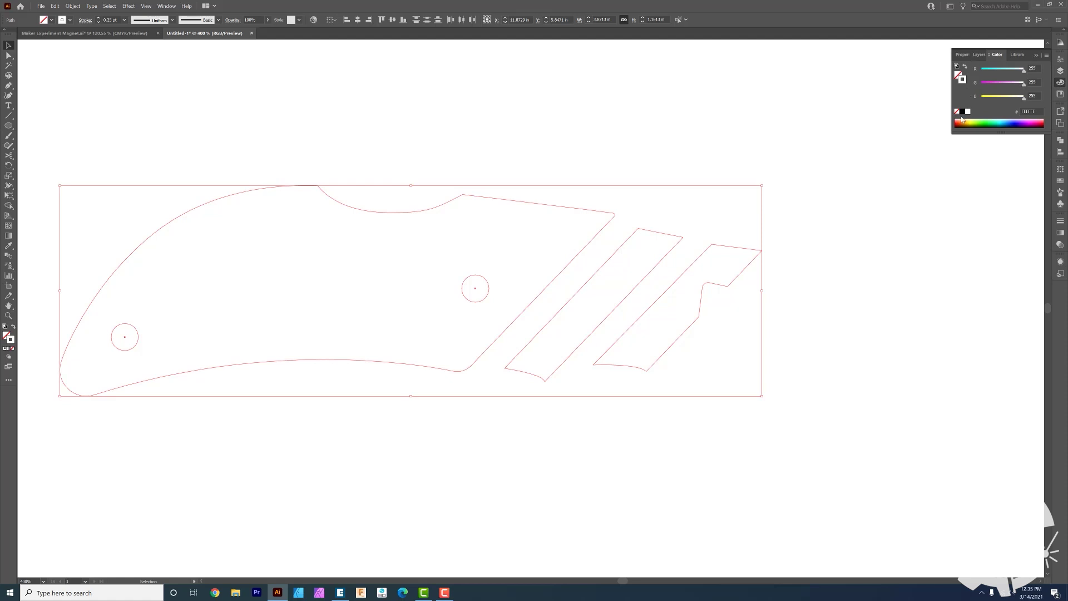
{"action": "left_click", "coordinate": [959, 121]}
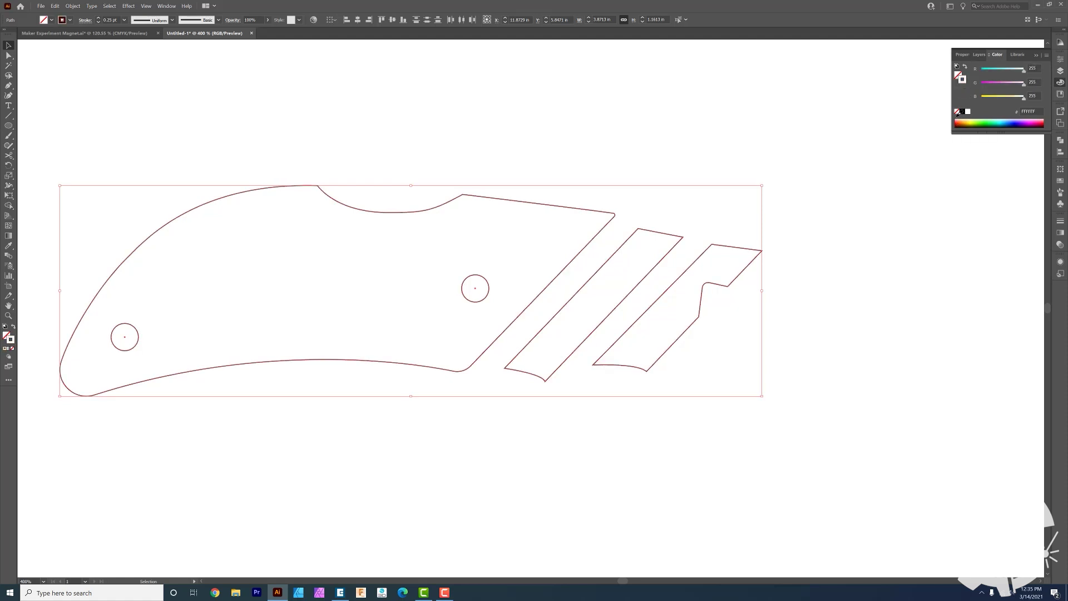
{"action": "left_click_drag", "start_coordinate": [958, 120], "coordinate": [957, 122]}
{"action": "left_click", "coordinate": [282, 265]}
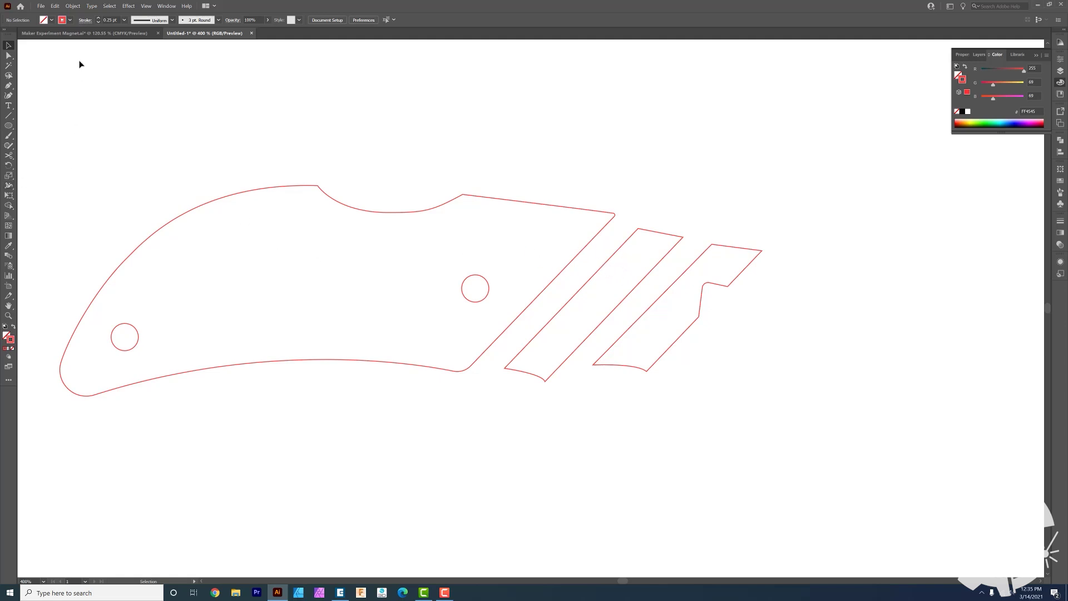
Copy the complete gear logo from the Maker Experiment Magnet document and paste it into the untitled knife drawing
{"action": "left_click", "coordinate": [79, 39]}
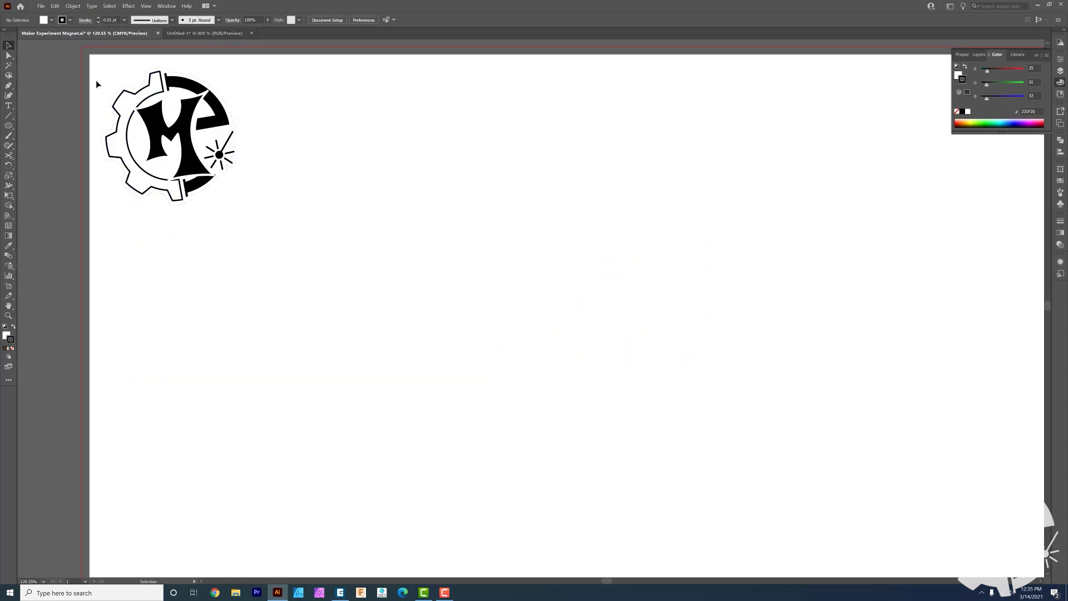
{"action": "left_click_drag", "start_coordinate": [96, 80], "coordinate": [316, 249]}
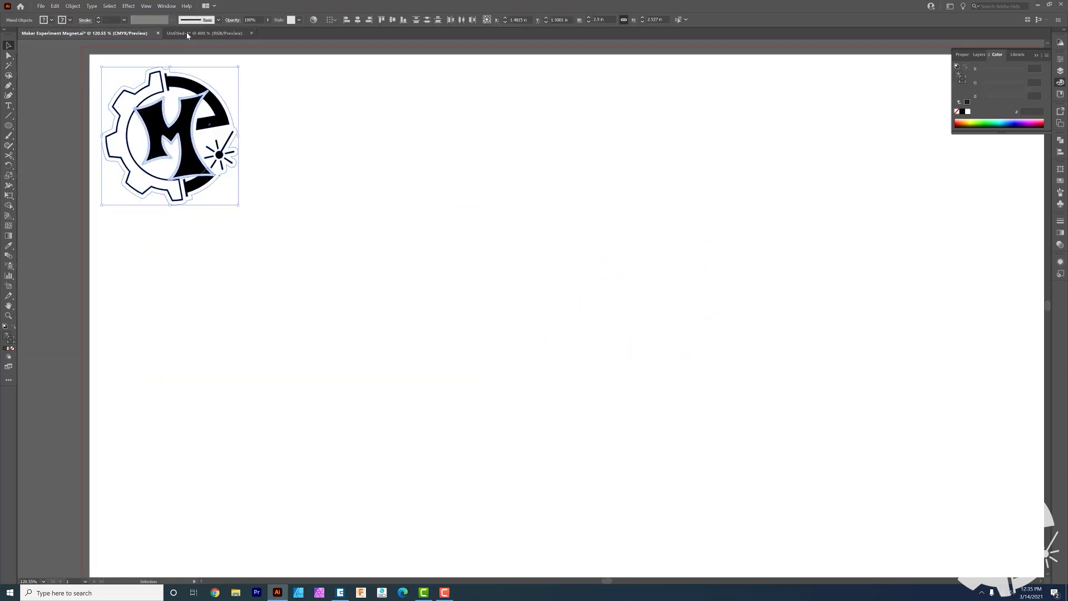
{"action": "left_click", "coordinate": [201, 33]}
{"action": "key", "text": "ctrl+v"}
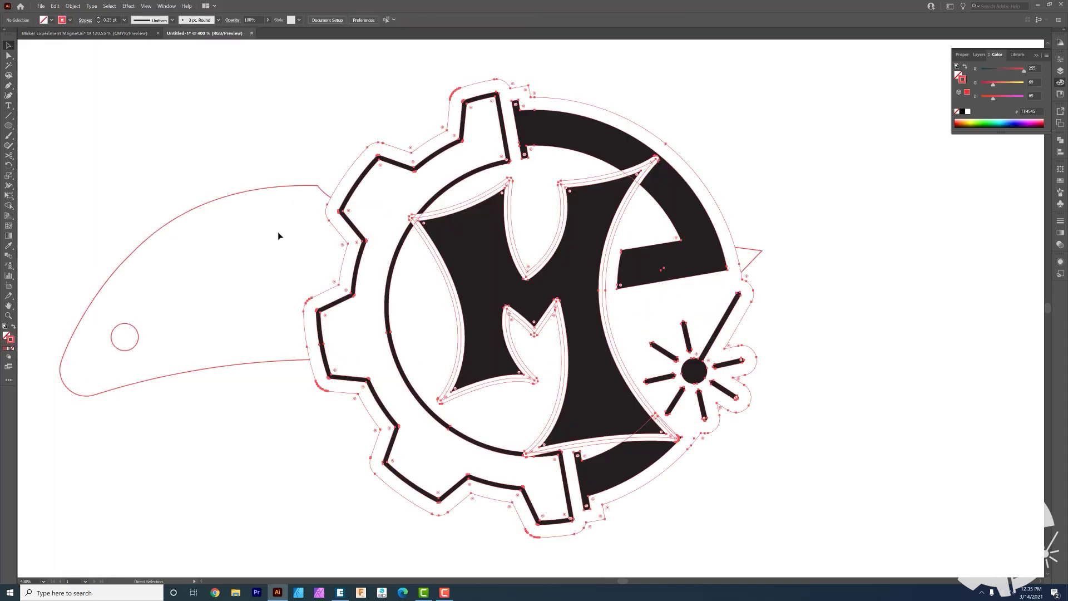
Scale the pasted logo down to about 0.68 by 0.69 in and place it inside the handle outline, near its rear screw
{"action": "left_click_drag", "start_coordinate": [754, 78], "coordinate": [444, 419]}
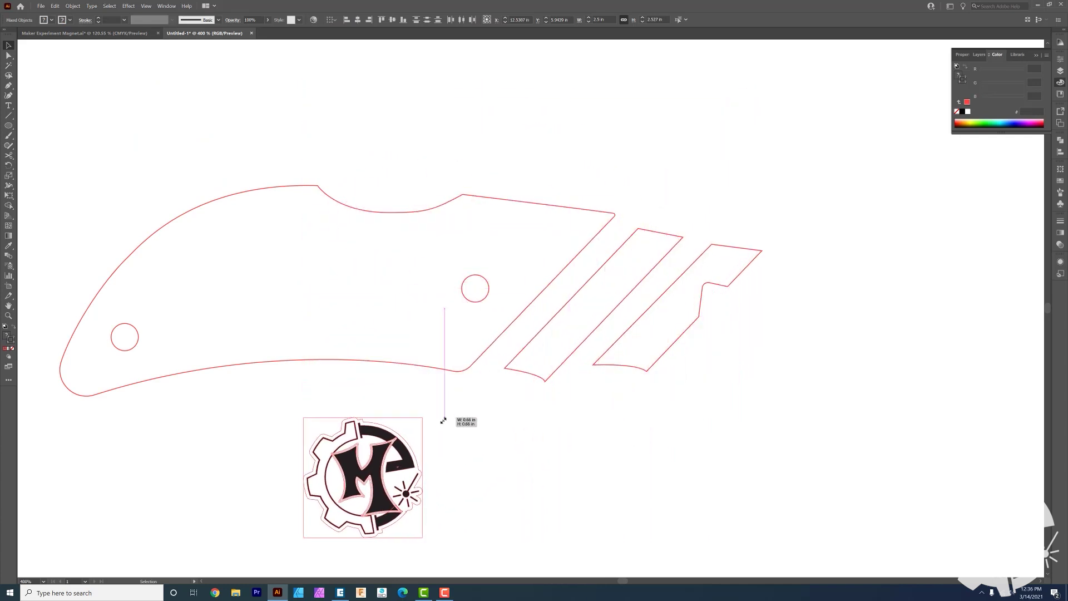
{"action": "left_click_drag", "start_coordinate": [367, 477], "coordinate": [267, 272]}
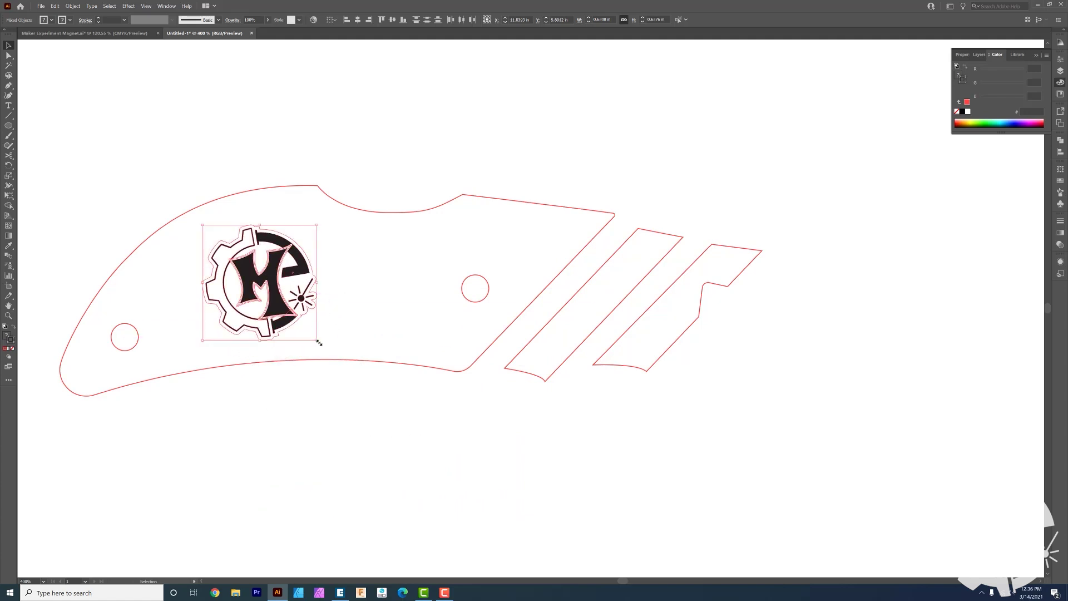
{"action": "left_click_drag", "start_coordinate": [319, 342], "coordinate": [326, 350]}
{"action": "left_click_drag", "start_coordinate": [276, 291], "coordinate": [251, 281]}
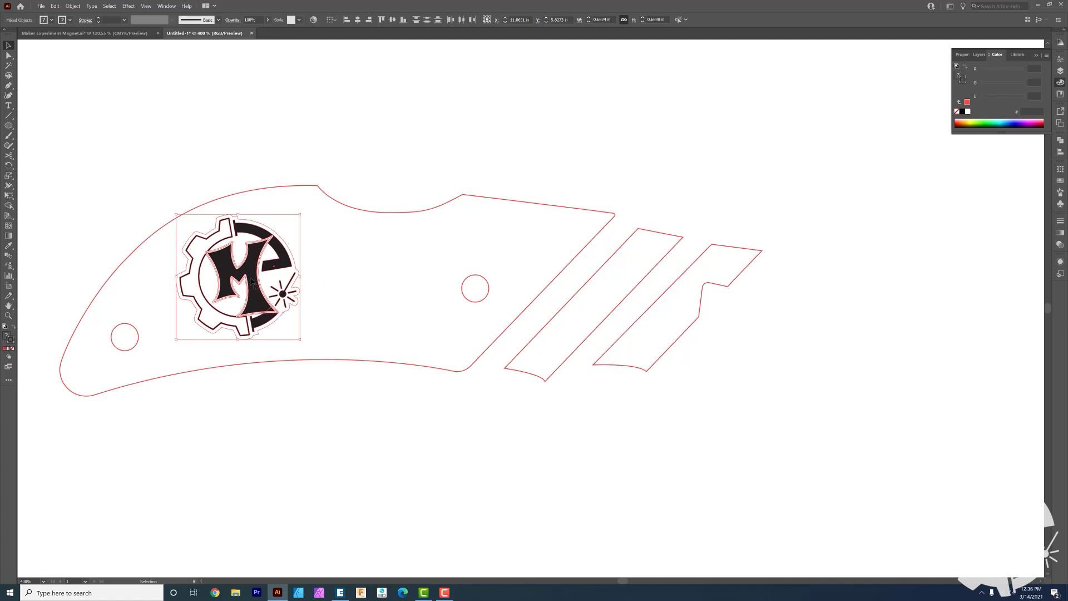
Select the whole logo again and nudge it slightly lower inside the handle outline, then deselect it
{"action": "key", "text": "ctrl+shift+a"}
{"action": "key", "text": "a"}
{"action": "left_click", "coordinate": [242, 271]}
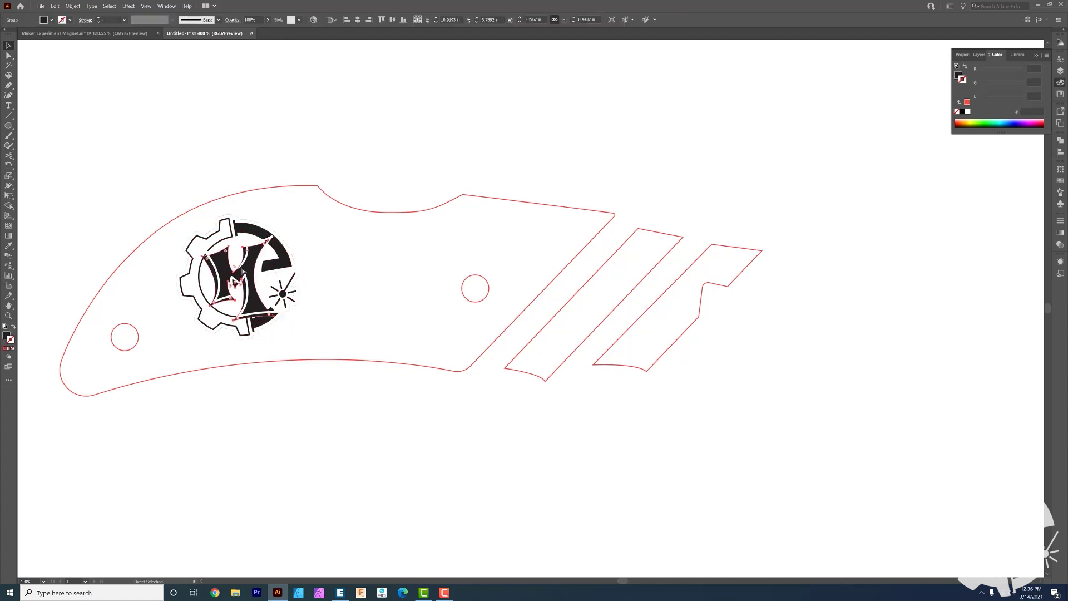
{"action": "key", "text": "v"}
{"action": "left_click_drag", "start_coordinate": [160, 235], "coordinate": [314, 328]}
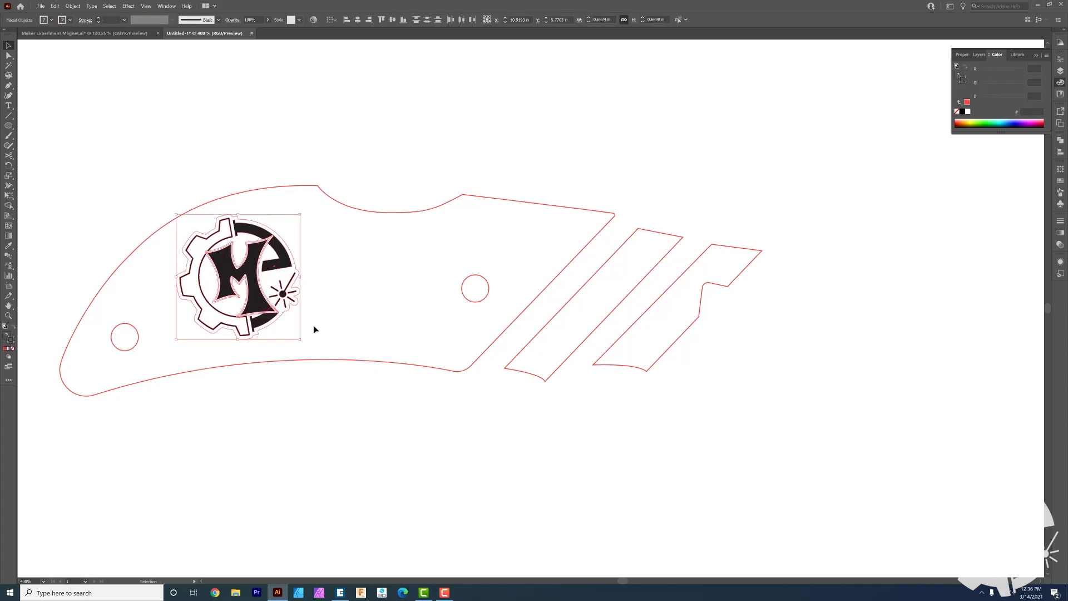
{"action": "key", "text": "Down"}
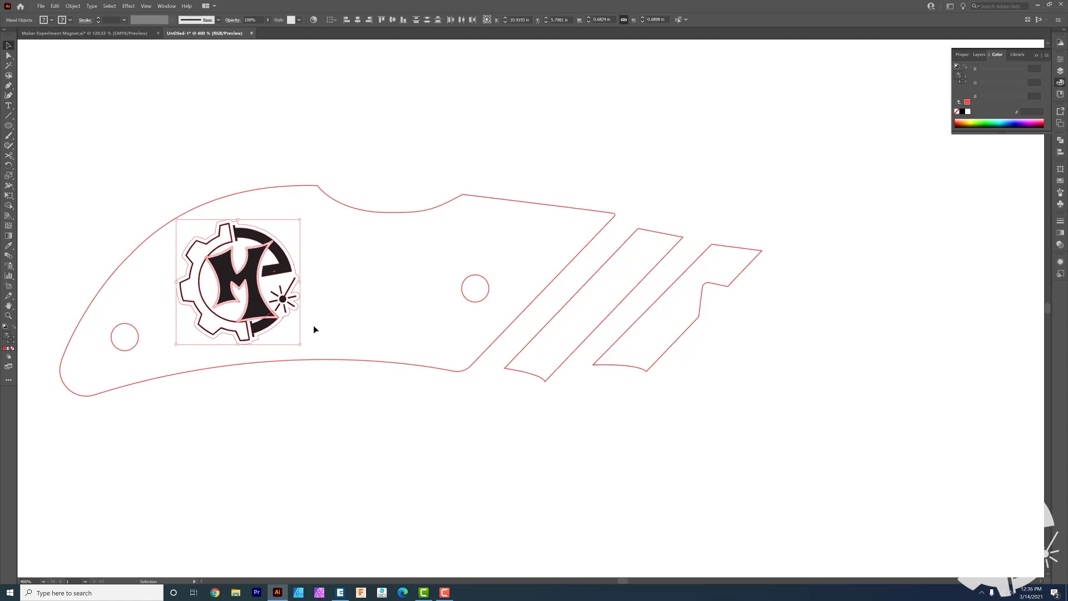
{"action": "key", "text": "ctrl+shift+a"}
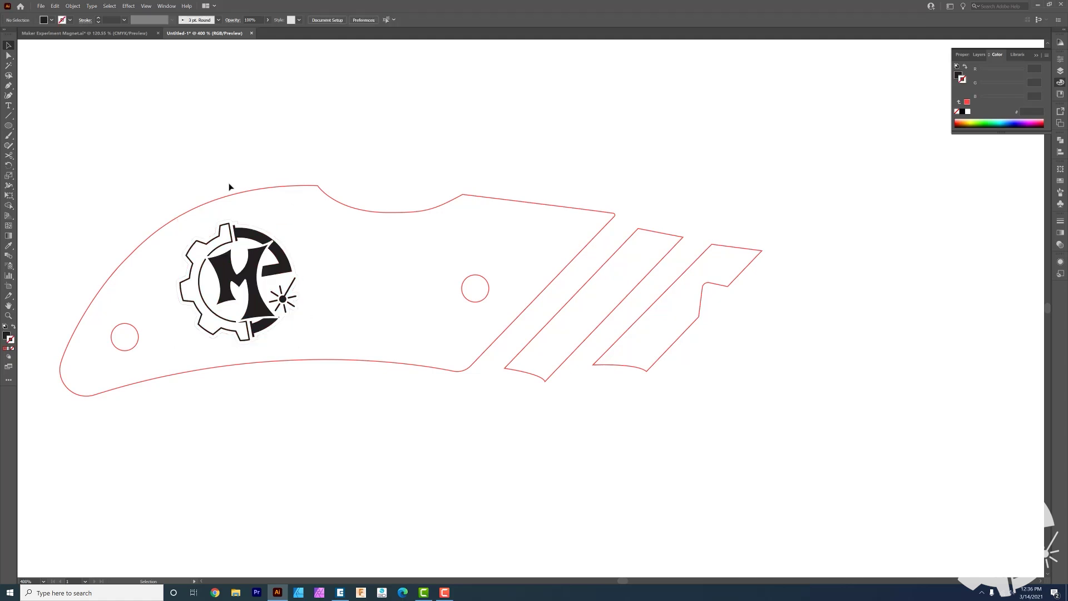
Add the text "Maker" above the handle outline and set its font to Philly Sans
{"action": "left_click", "coordinate": [9, 106]}
{"action": "left_click", "coordinate": [348, 126]}
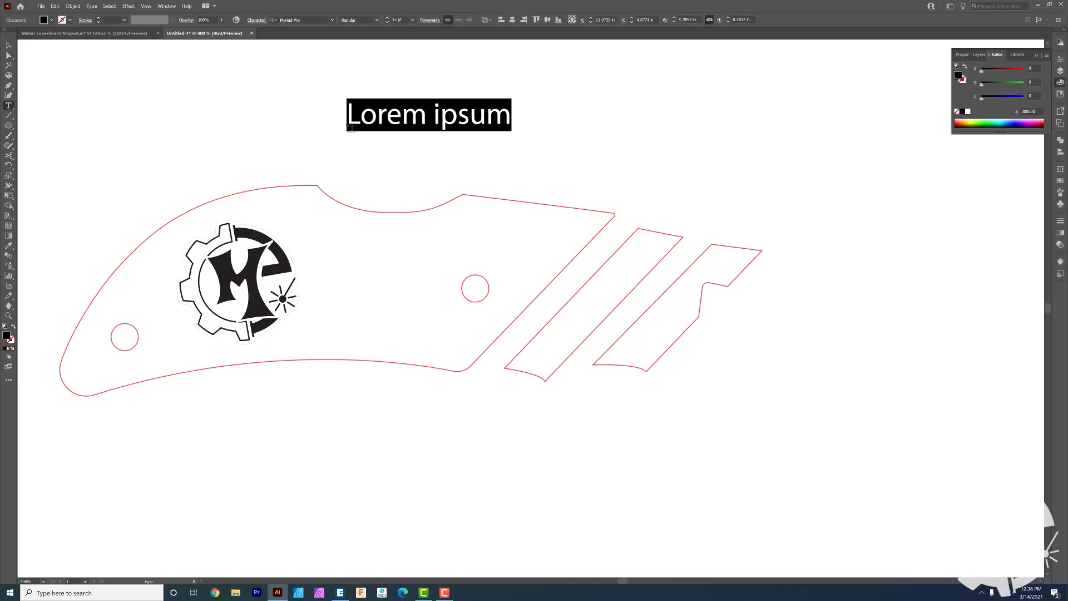
{"action": "type", "text": "Maker"}
{"action": "key", "text": "Escape"}
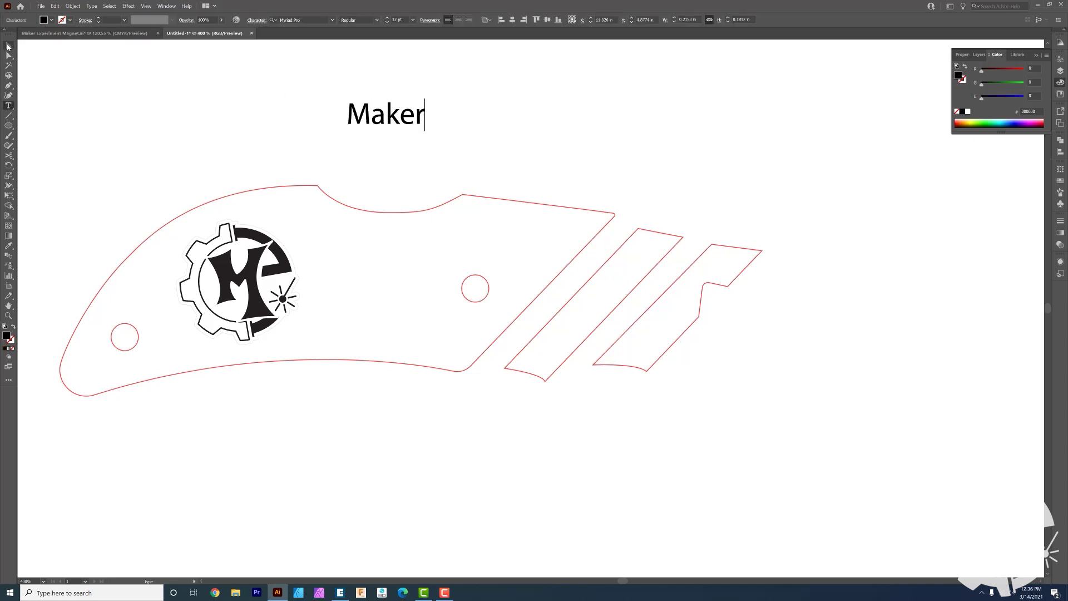
{"action": "left_click", "coordinate": [1060, 58]}
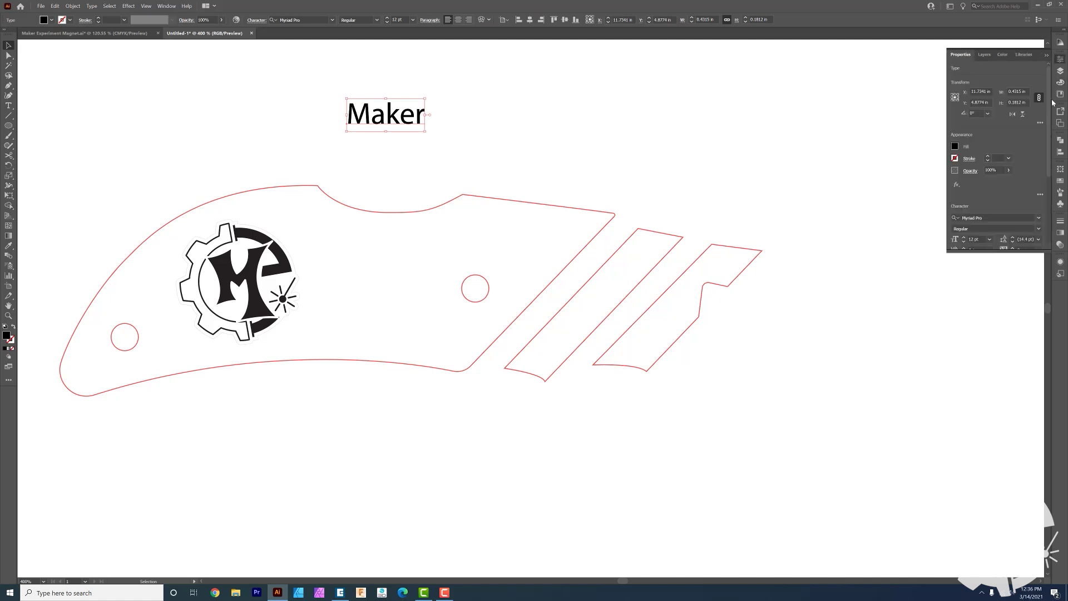
{"action": "left_click", "coordinate": [995, 216]}
{"action": "type", "text": "Philly"}
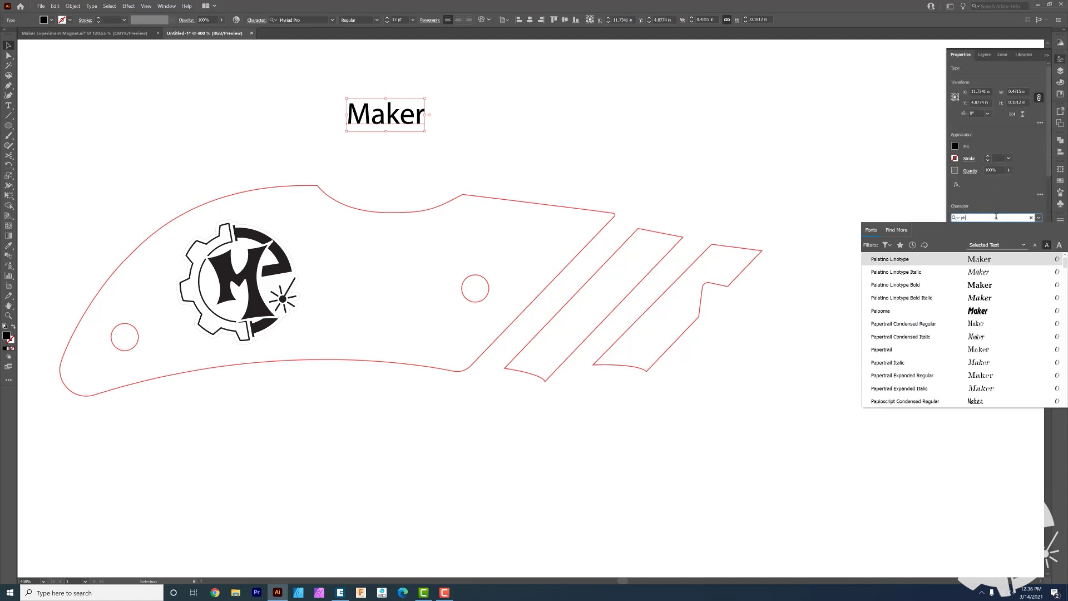
{"action": "key", "text": "Return"}
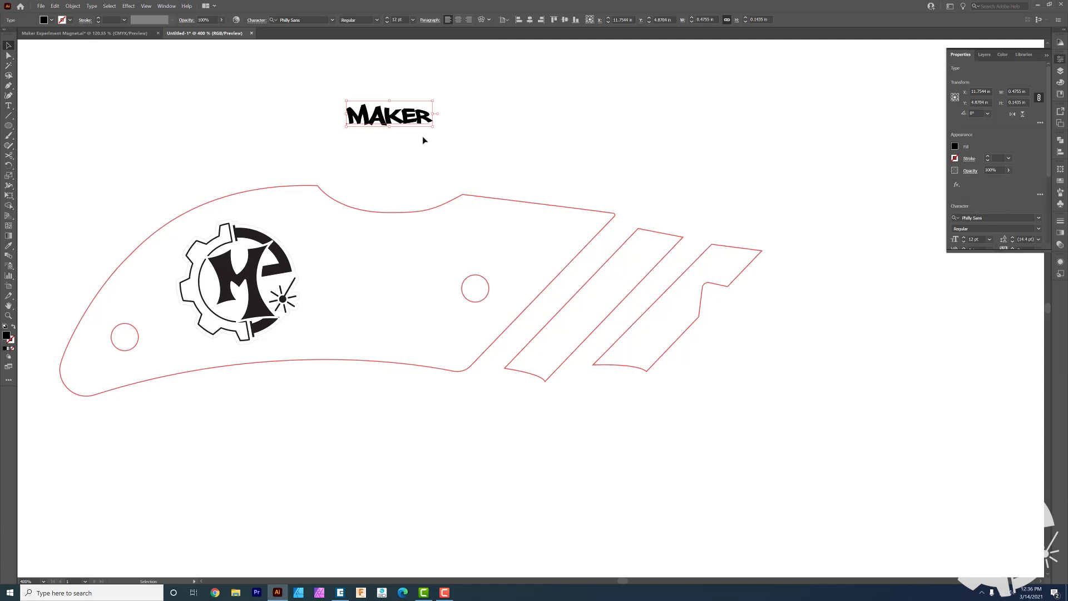
Place the text at 45° along the bolster shape nearest the handle and extend it to "Maker Experiment"
{"action": "left_click_drag", "start_coordinate": [425, 122], "coordinate": [591, 305]}
{"action": "type", "text": "t Experiment"}
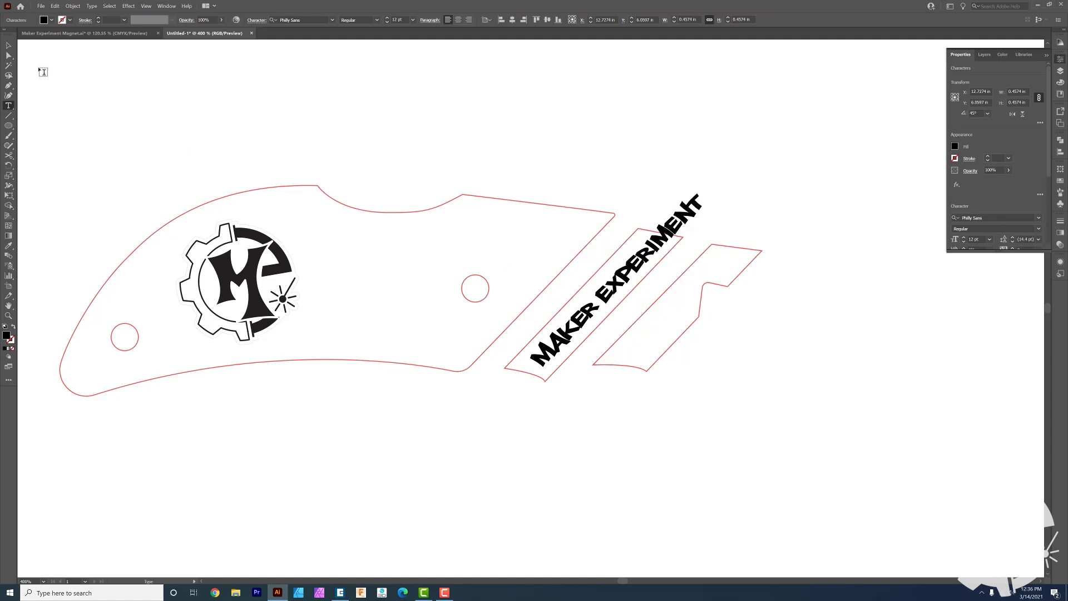
{"action": "left_click", "coordinate": [9, 45]}
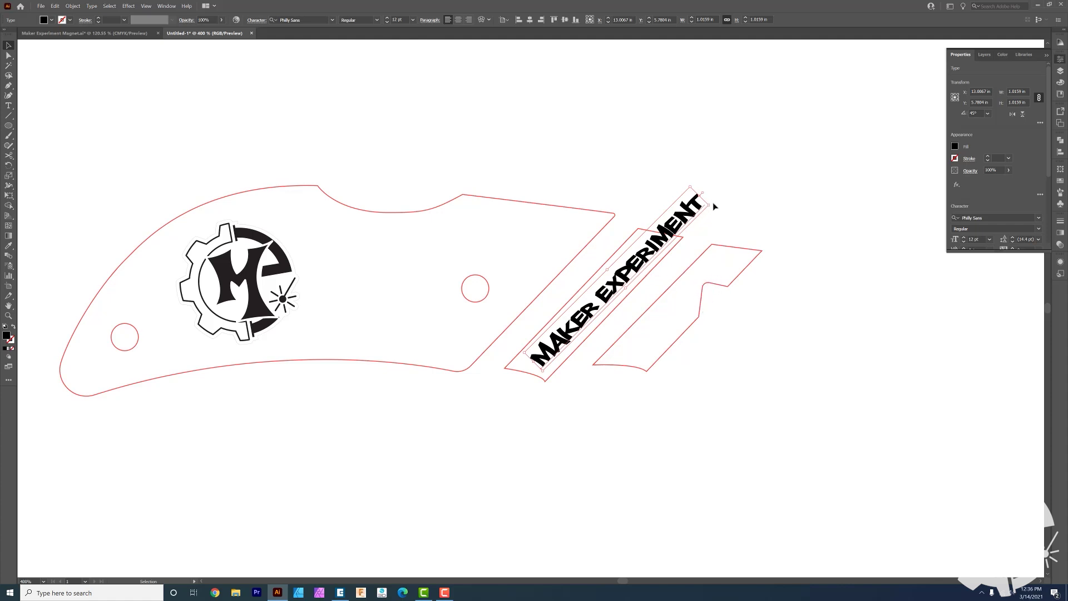
Tilt the text to about 46° and shrink it to fit inside the bolster shape
{"action": "left_click_drag", "start_coordinate": [695, 225], "coordinate": [707, 203]}
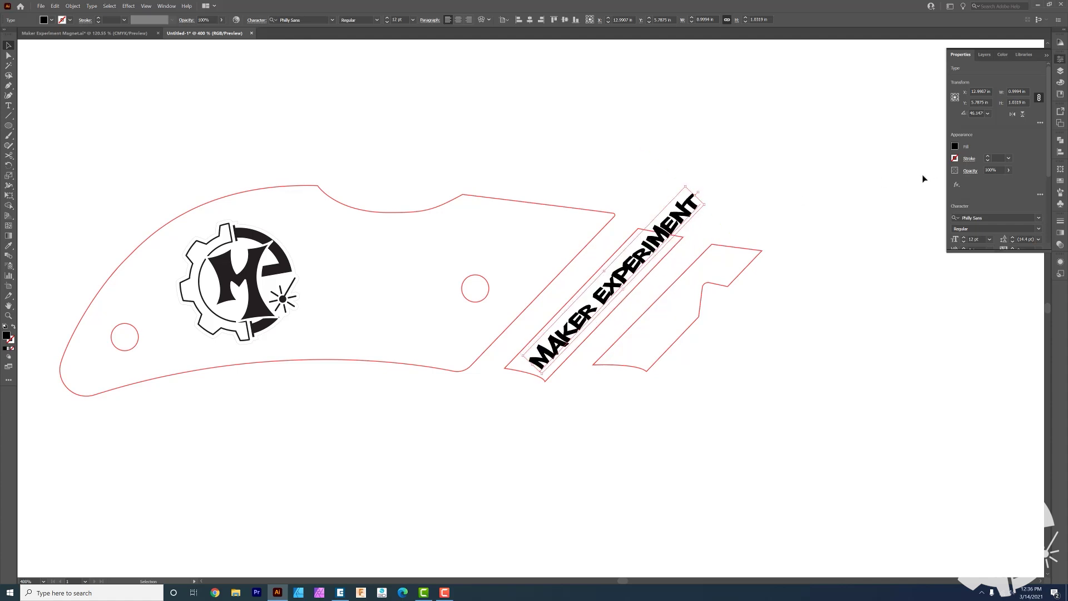
{"action": "left_click_drag", "start_coordinate": [703, 204], "coordinate": [657, 244]}
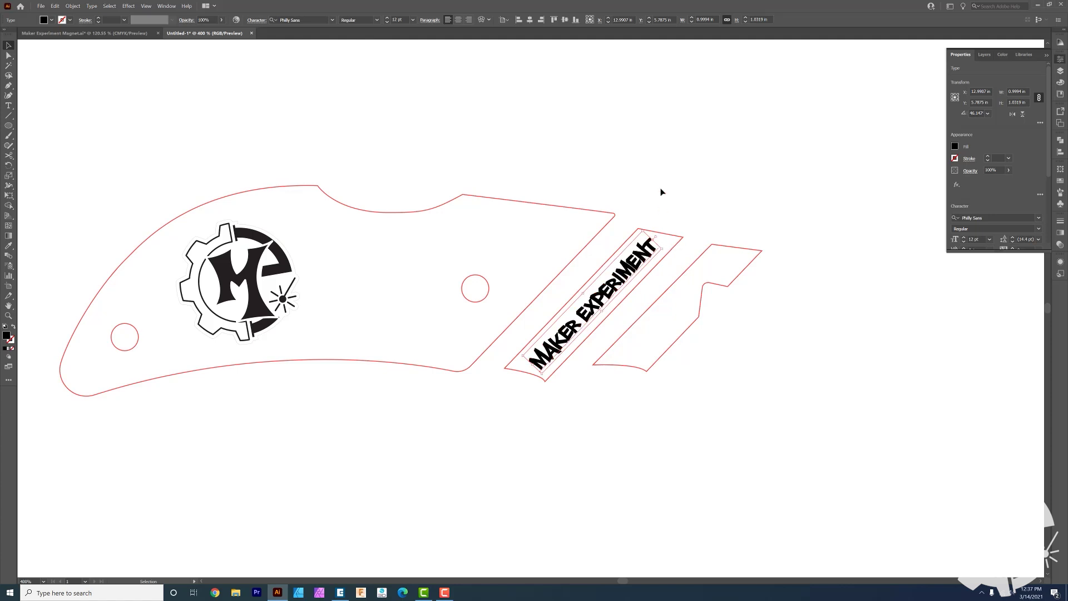
{"action": "left_click", "coordinate": [652, 192]}
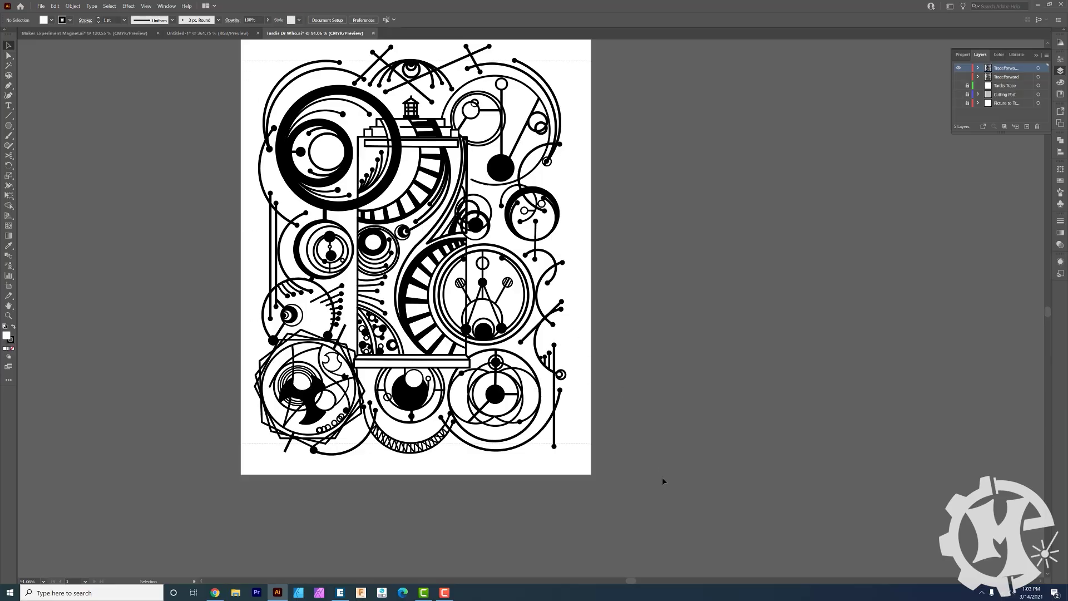
Copy the clockwork artwork from the Tardis Dr Who document and paste it into the untitled knife drawing
{"action": "left_click", "coordinate": [243, 165]}
{"action": "left_click", "coordinate": [207, 33]}
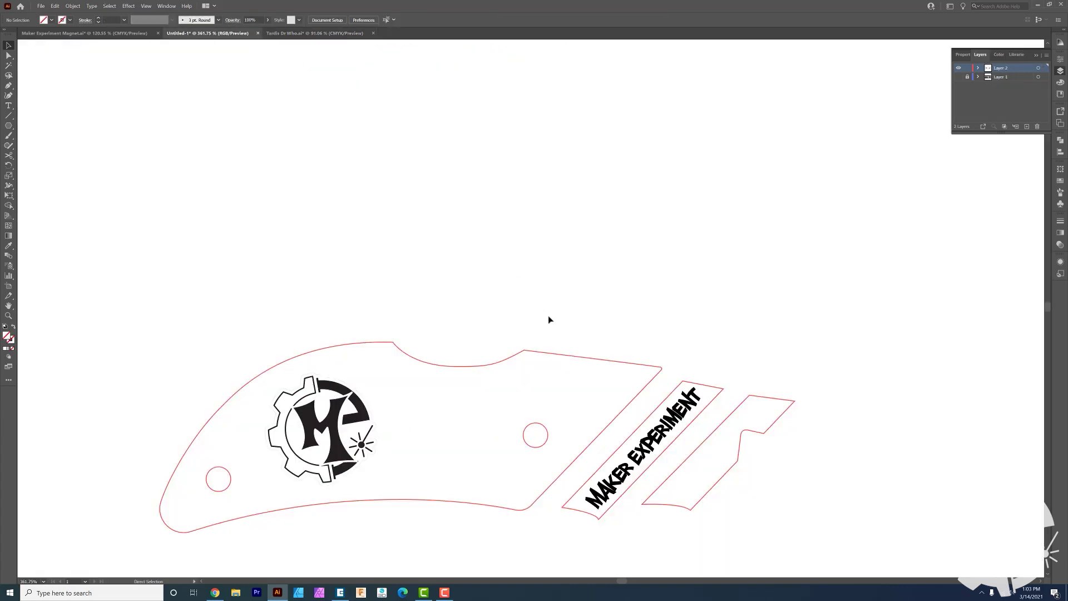
{"action": "key", "text": "v"}
{"action": "key", "text": "ctrl+v"}
Set the pasted clockwork artwork's width to 3 in
{"action": "left_click", "coordinate": [963, 54]}
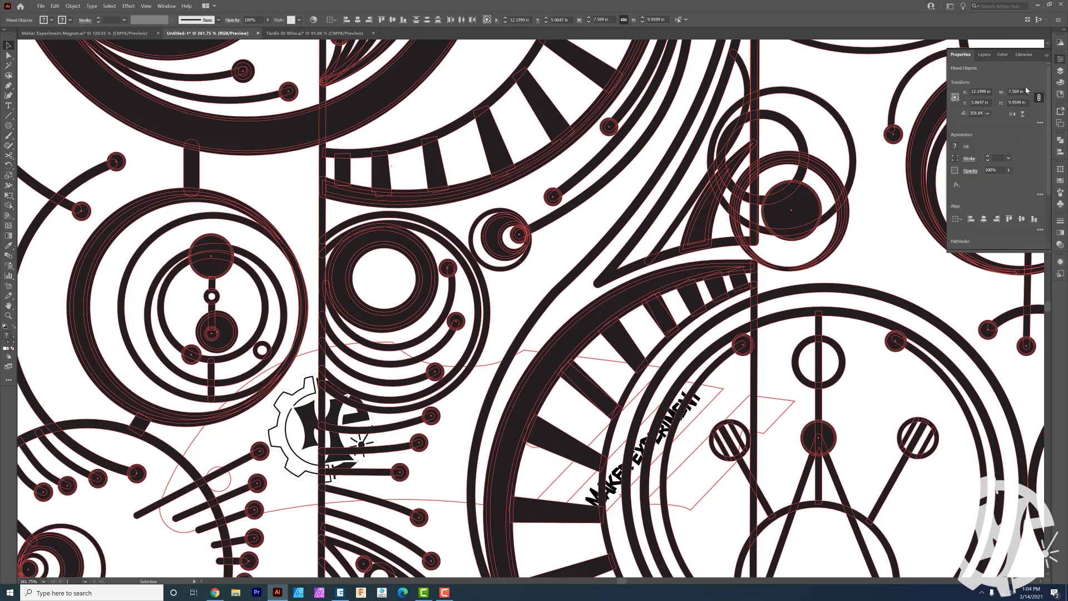
{"action": "left_click", "coordinate": [1022, 92]}
{"action": "type", "text": "3"}
{"action": "key", "text": "Return"}
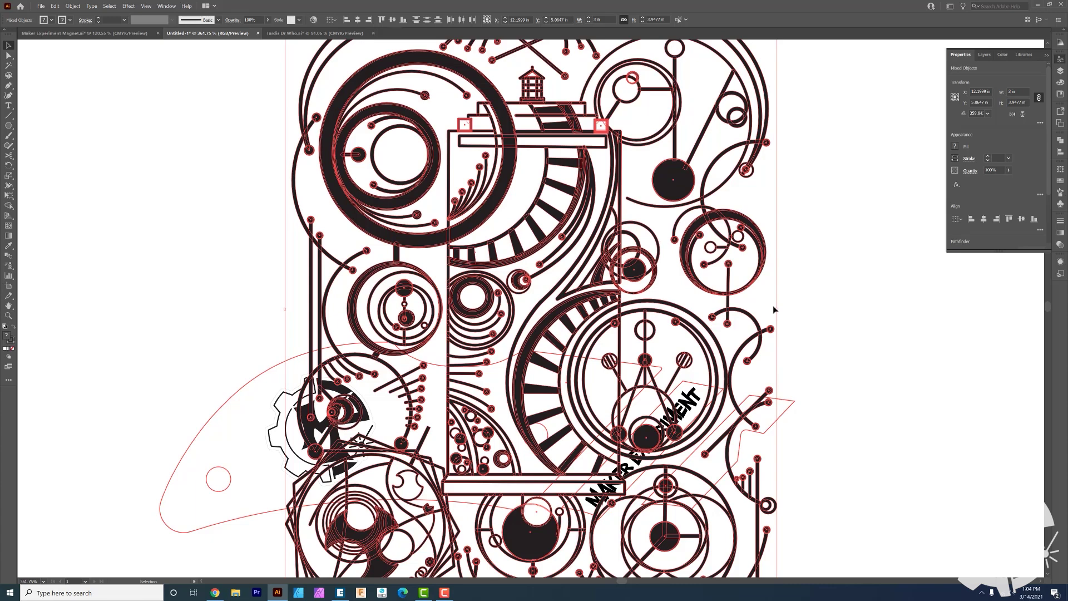
Shrink the clockwork artwork, turn it on its side at about 1.44 by 1.09 in and position it over the handle and logo
{"action": "left_click_drag", "start_coordinate": [748, 311], "coordinate": [465, 333]}
{"action": "left_click_drag", "start_coordinate": [467, 189], "coordinate": [569, 405]}
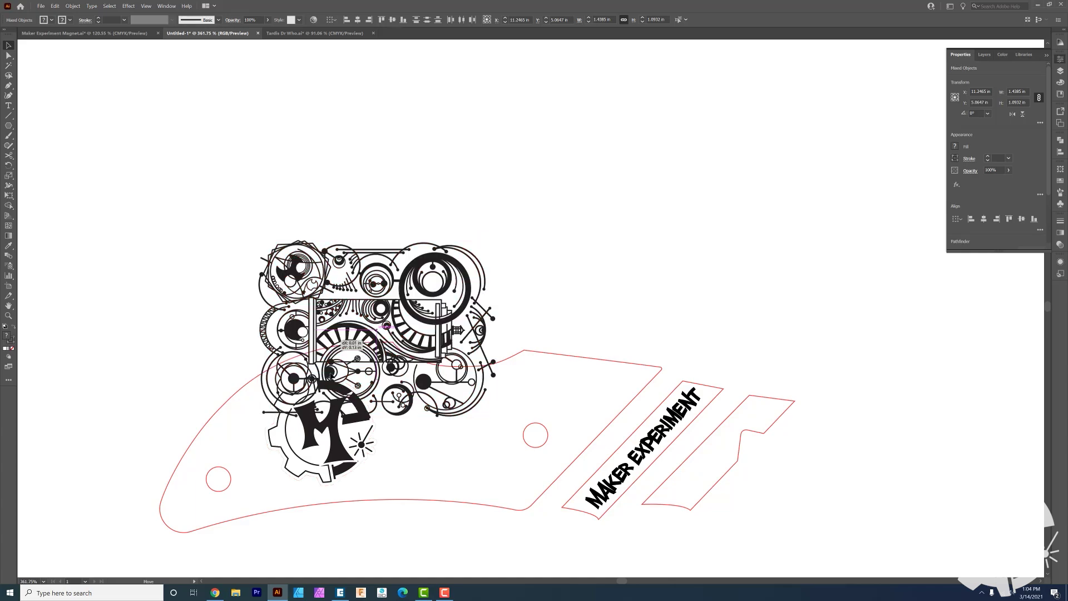
{"action": "left_click_drag", "start_coordinate": [343, 339], "coordinate": [243, 500]}
{"action": "scroll", "coordinate": [314, 573], "scroll_direction": "up", "scroll_amount": 2}
{"action": "key", "text": "v"}
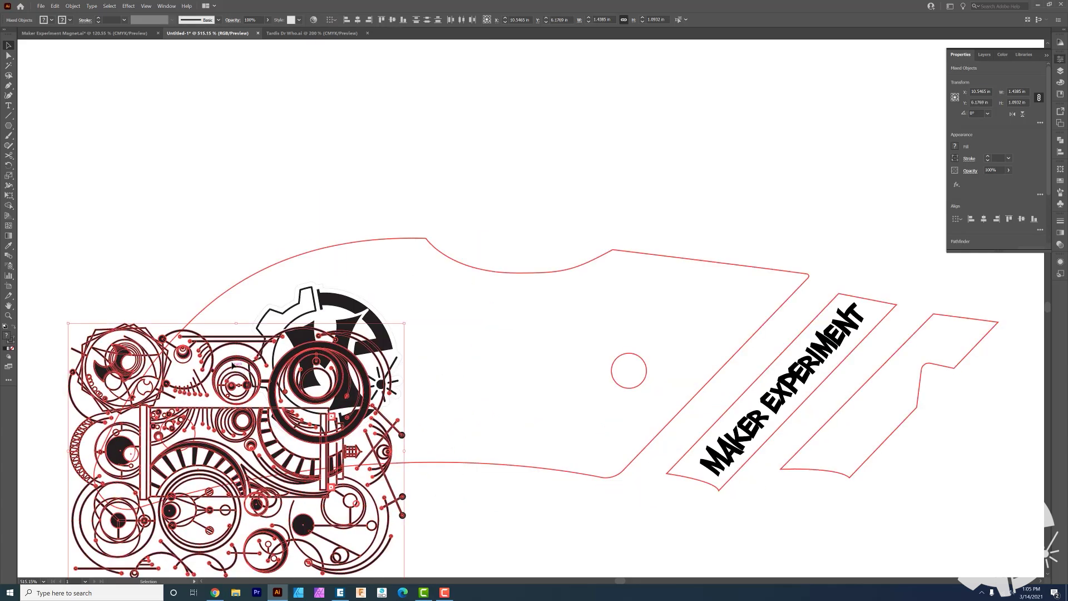
{"action": "left_click_drag", "start_coordinate": [233, 364], "coordinate": [415, 233]}
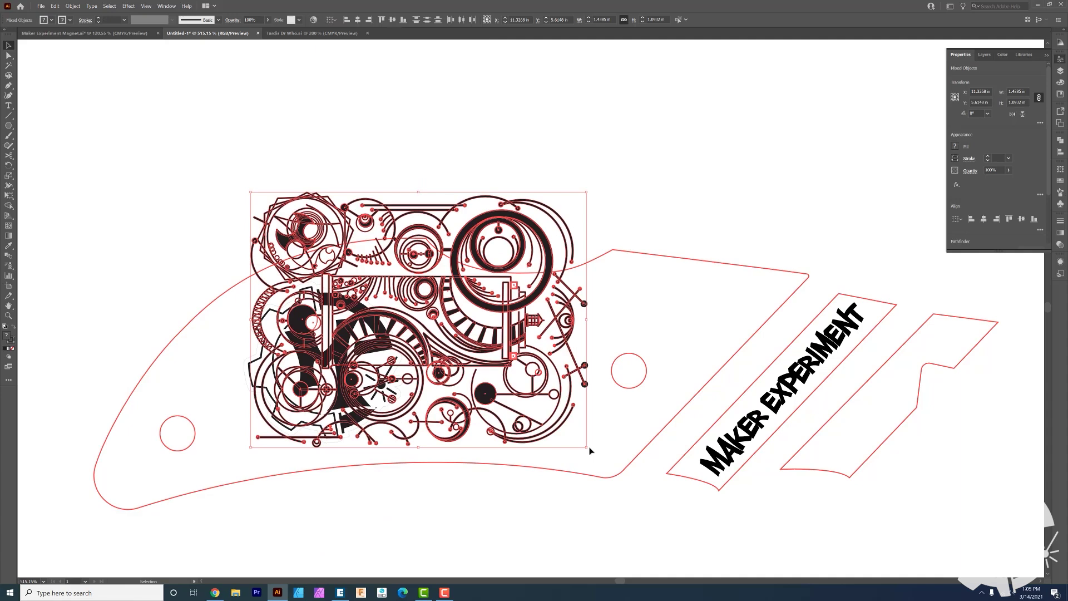
Rotate the clockwork artwork to a slightly tilted upright position, enlarge it to about 2.33 by 2.96 in and move it over the handle's rear half
{"action": "left_click_drag", "start_coordinate": [590, 450], "coordinate": [548, 114]}
{"action": "key", "text": "z"}
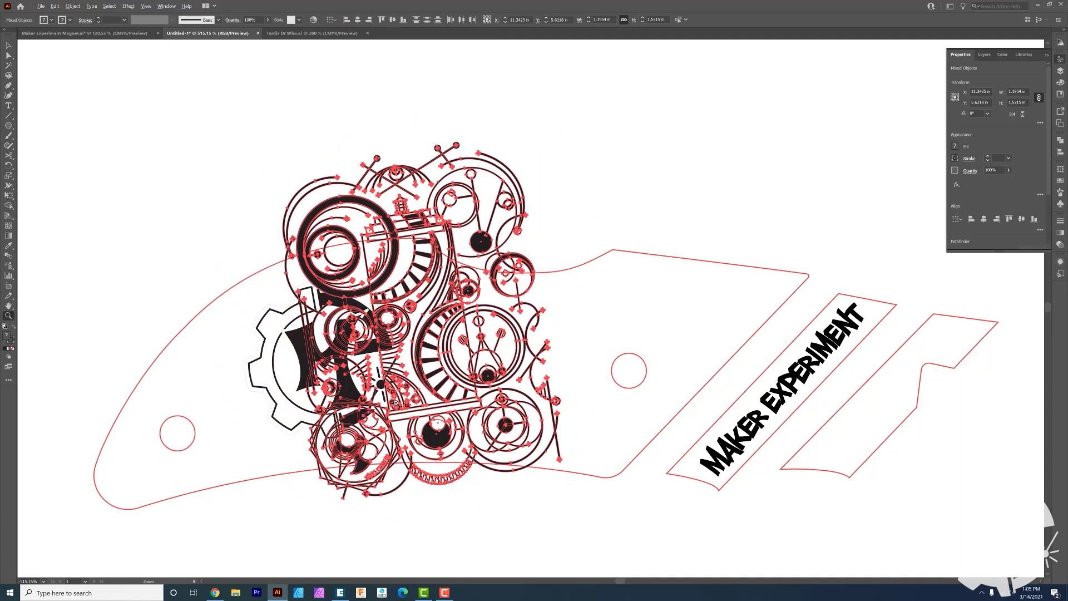
{"action": "left_click", "coordinate": [396, 403], "text": "alt"}
{"action": "key", "text": "ctrl+minus"}
{"action": "key", "text": "v"}
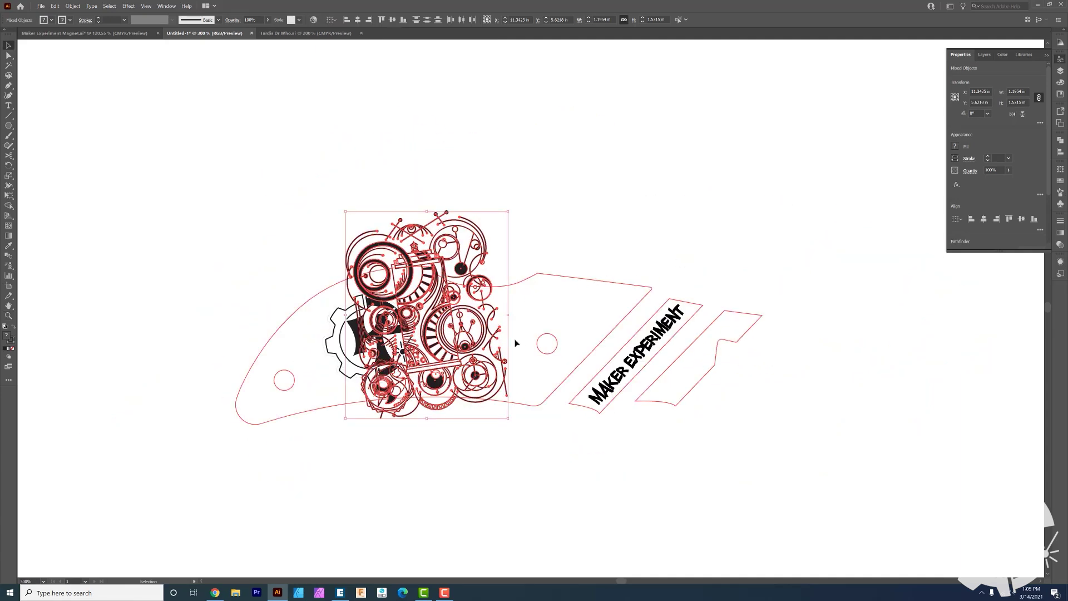
{"action": "left_click_drag", "start_coordinate": [508, 316], "coordinate": [673, 260]}
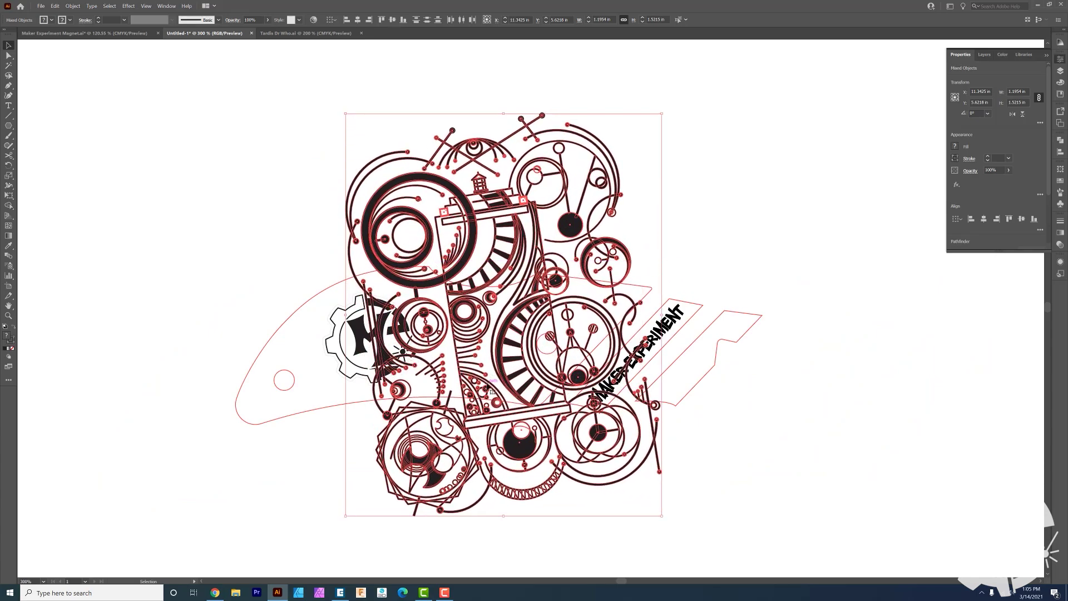
{"action": "left_click_drag", "start_coordinate": [662, 390], "coordinate": [507, 315]}
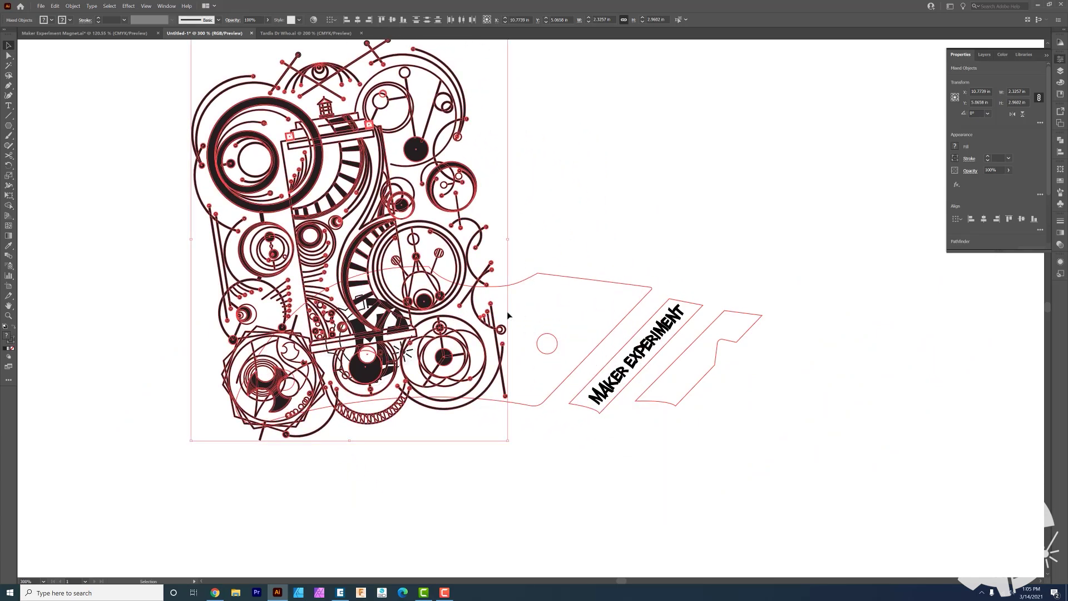
Enlarge the clockwork artwork to about 3.59 by 4.58 in
{"action": "left_click_drag", "start_coordinate": [507, 241], "coordinate": [681, 198]}
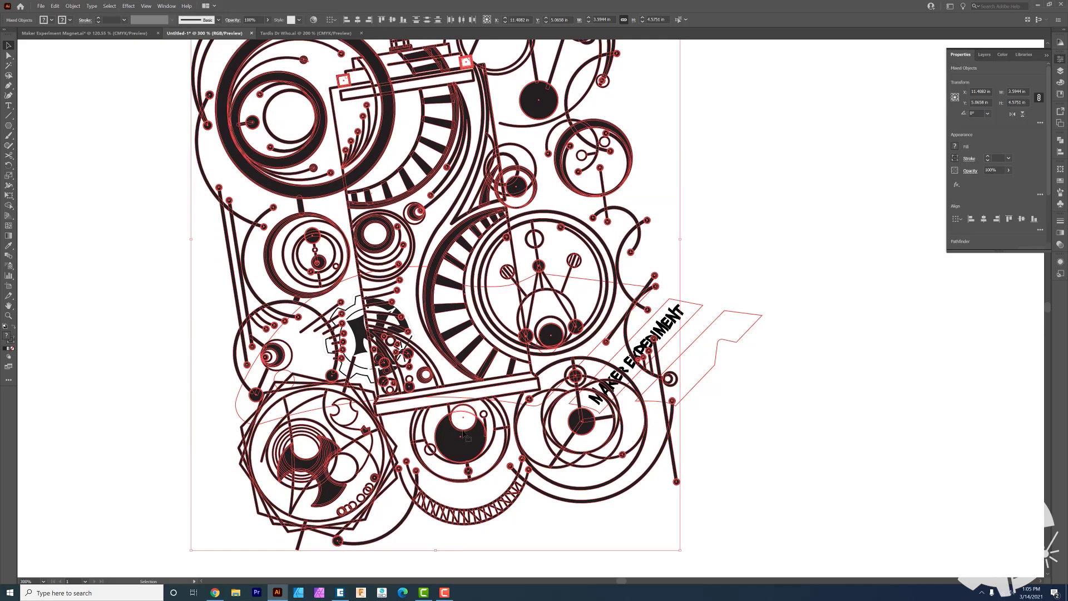
Try to move the ungrouped clockwork artwork over the whole handle and send it behind the logo
{"action": "left_click_drag", "start_coordinate": [465, 411], "coordinate": [447, 318]}
{"action": "right_click", "coordinate": [448, 318]}
{"action": "mouse_move", "coordinate": [478, 400]}
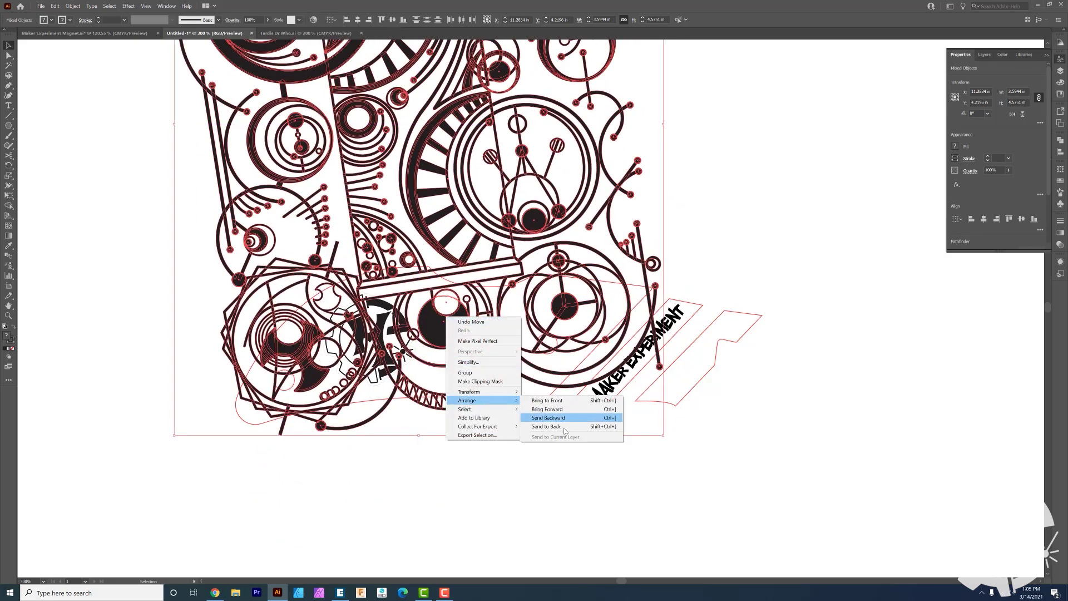
{"action": "left_click", "coordinate": [564, 427]}
{"action": "left_click", "coordinate": [691, 217]}
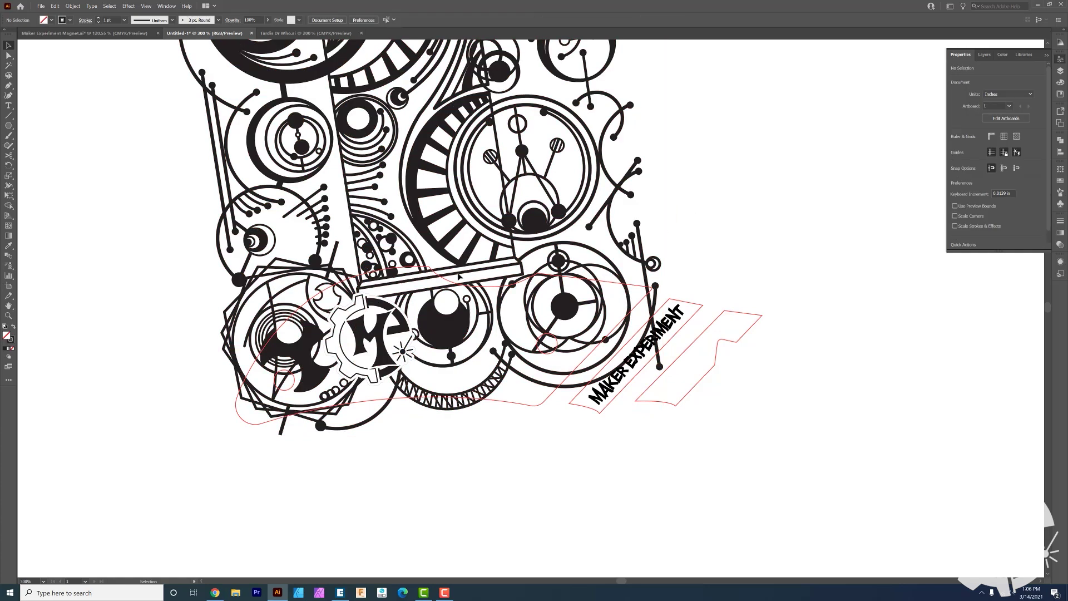
{"action": "key", "text": "z"}
{"action": "left_click", "coordinate": [453, 306]}
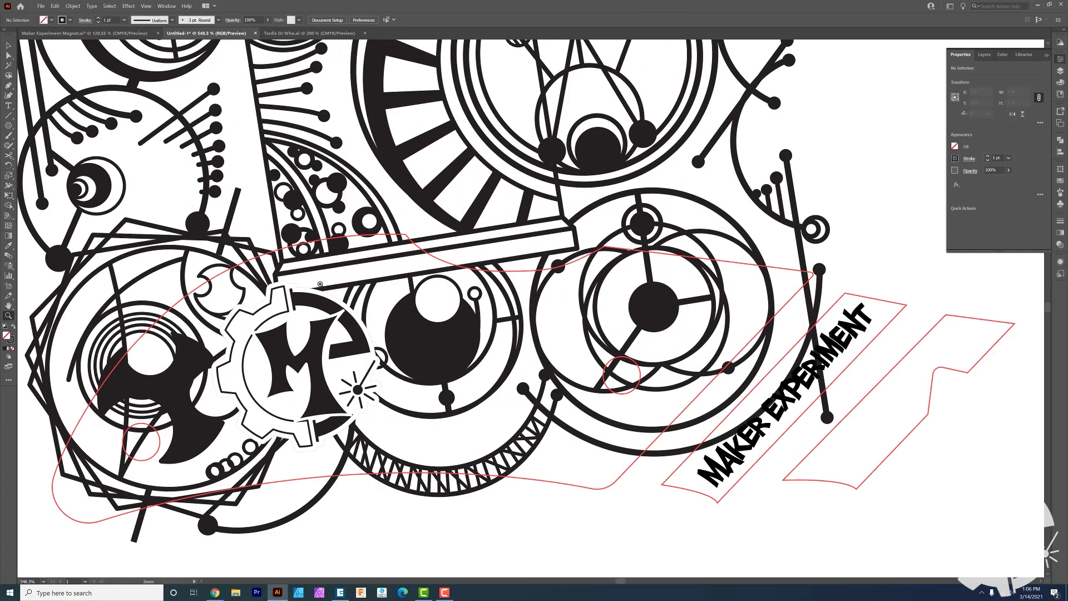
{"action": "key", "text": "v"}
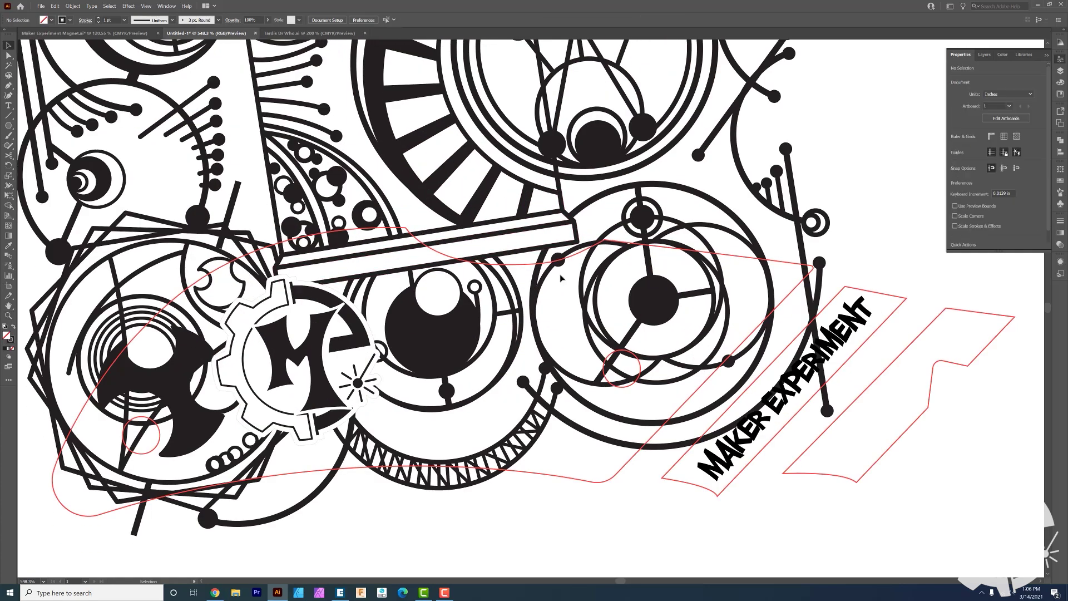
{"action": "left_click", "coordinate": [599, 312]}
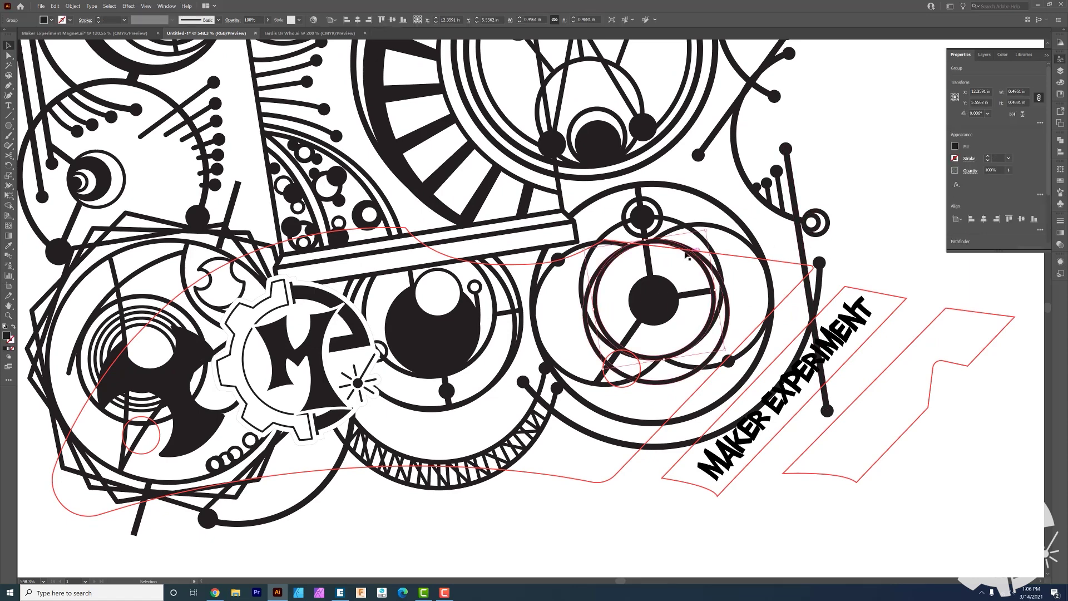
Undo the clockwork artwork's last move and stacking change
{"action": "key", "text": "ctrl+z"}
{"action": "key", "text": "ctrl+z"}
{"action": "key", "text": "ctrl+z"}
Group the clockwork artwork and send the group to the back, behind the logo and lettering
{"action": "key", "text": "ctrl+g"}
{"action": "right_click", "coordinate": [415, 165]}
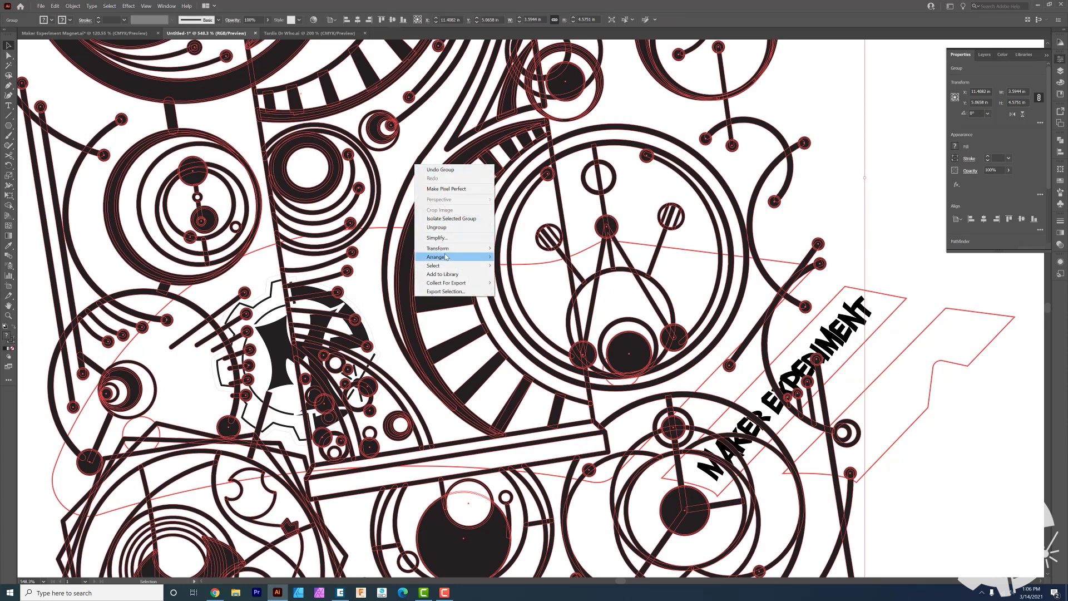
{"action": "mouse_move", "coordinate": [445, 256]}
{"action": "left_click", "coordinate": [542, 284]}
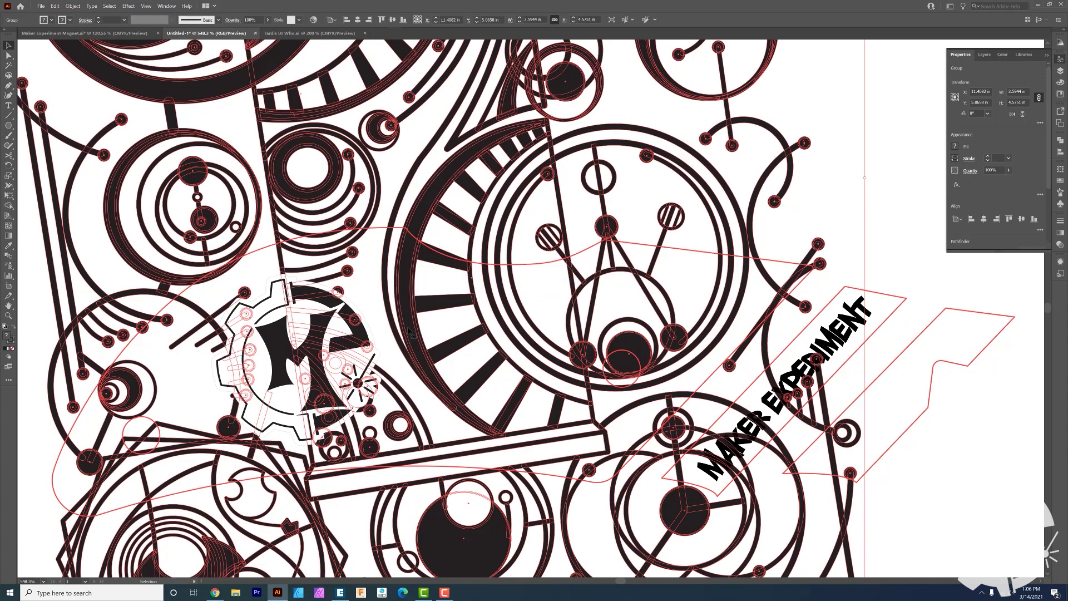
Move the grouped clockwork artwork straight down so its lower gears cover the whole handle outline
{"action": "left_click_drag", "start_coordinate": [419, 318], "coordinate": [386, 152]}
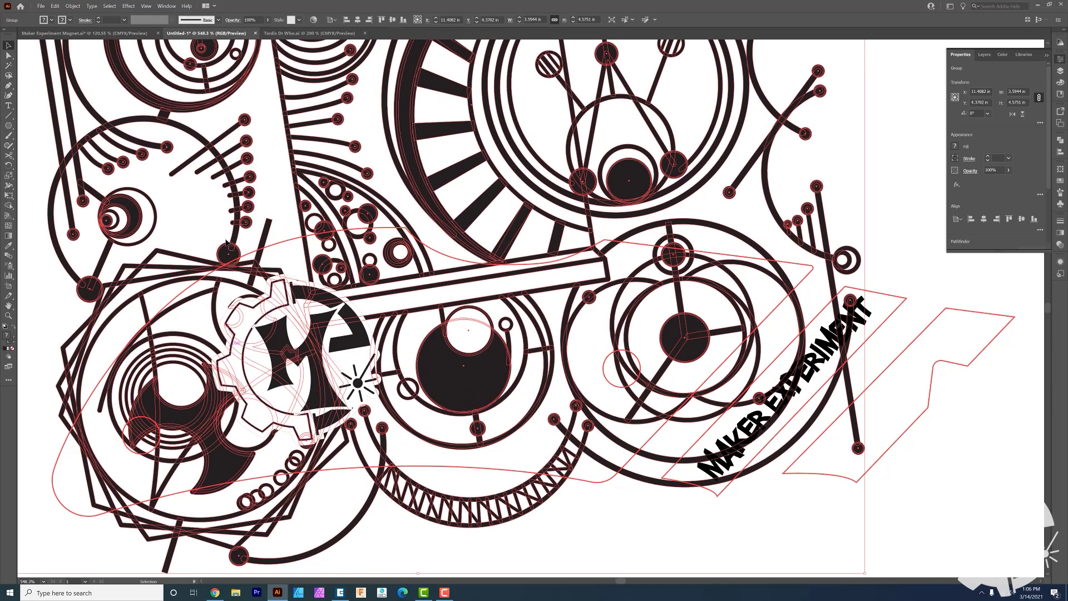
{"action": "key", "text": "ctrl+shift+a"}
Apply an Offset Path effect of 0.05 in with miter joins to the white backing shape around the gear logo
{"action": "left_click", "coordinate": [275, 285]}
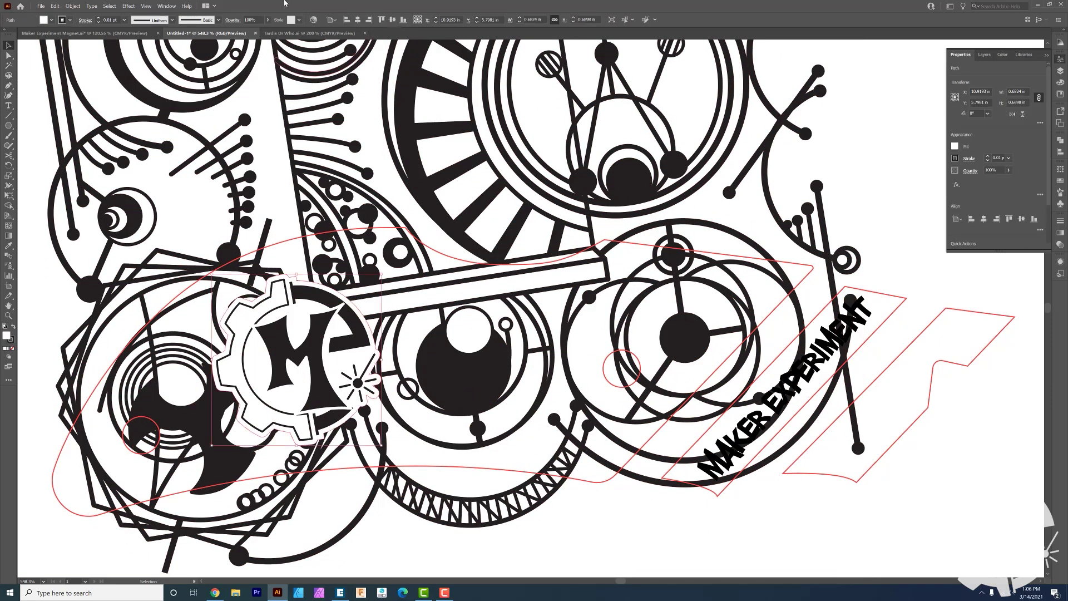
{"action": "left_click", "coordinate": [167, 6]}
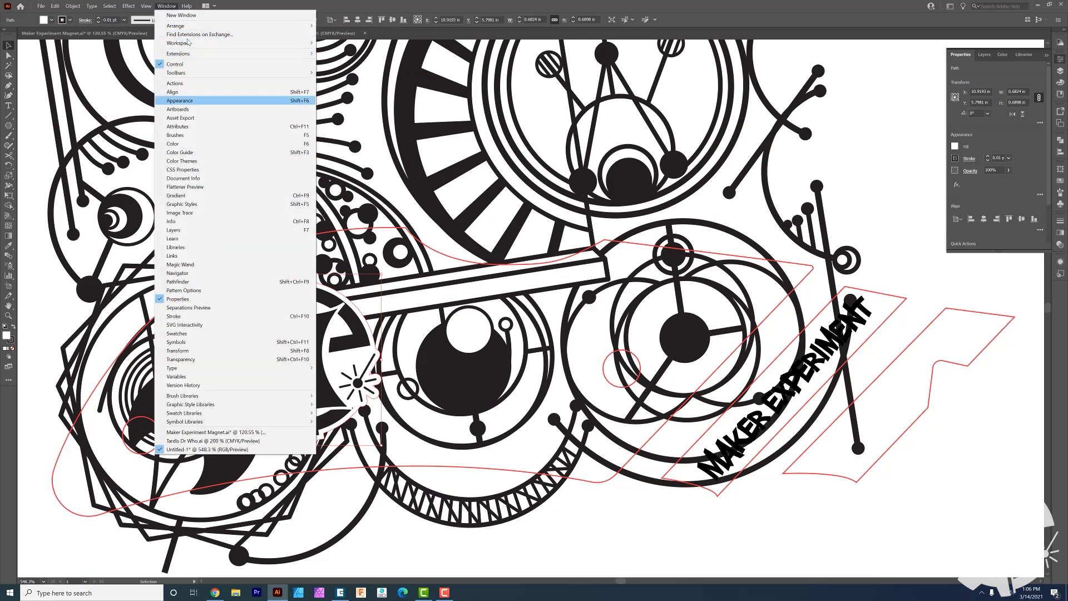
{"action": "mouse_move", "coordinate": [139, 11]}
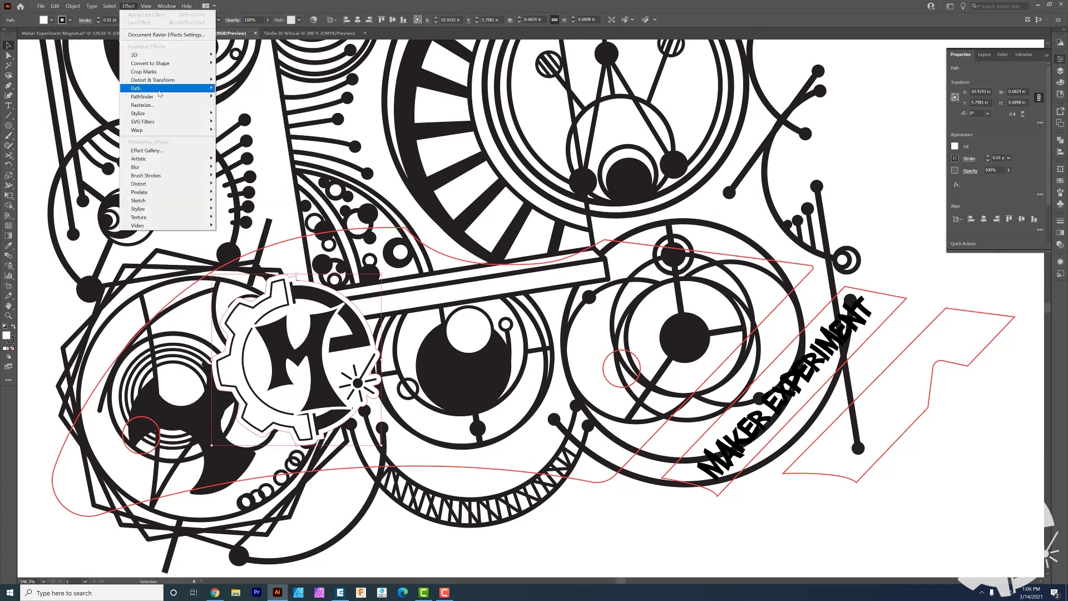
{"action": "mouse_move", "coordinate": [161, 89]}
{"action": "left_click", "coordinate": [233, 90]}
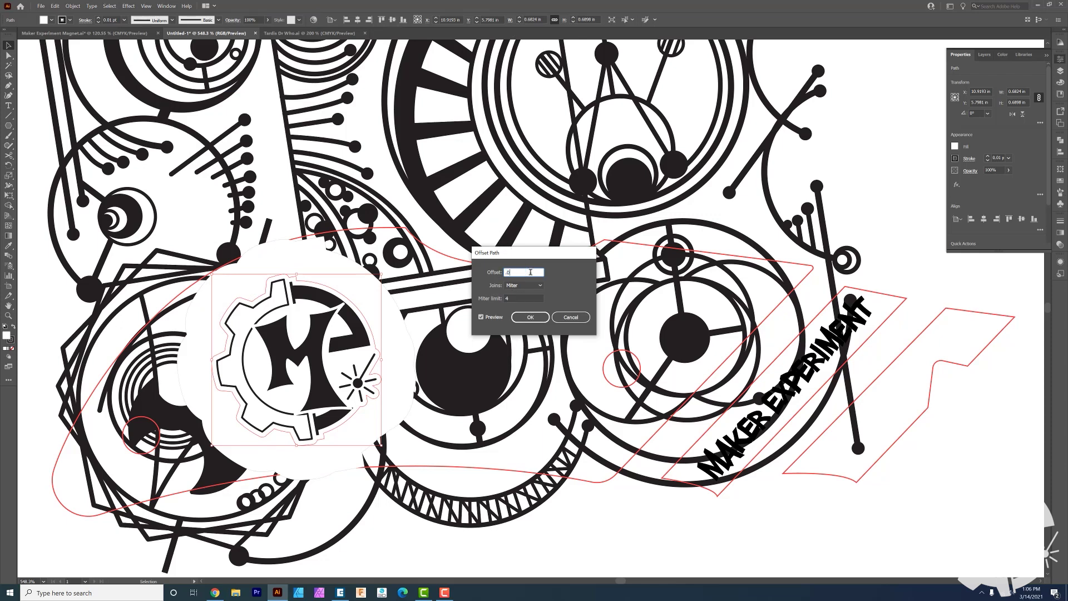
{"action": "key", "text": "Tab"}
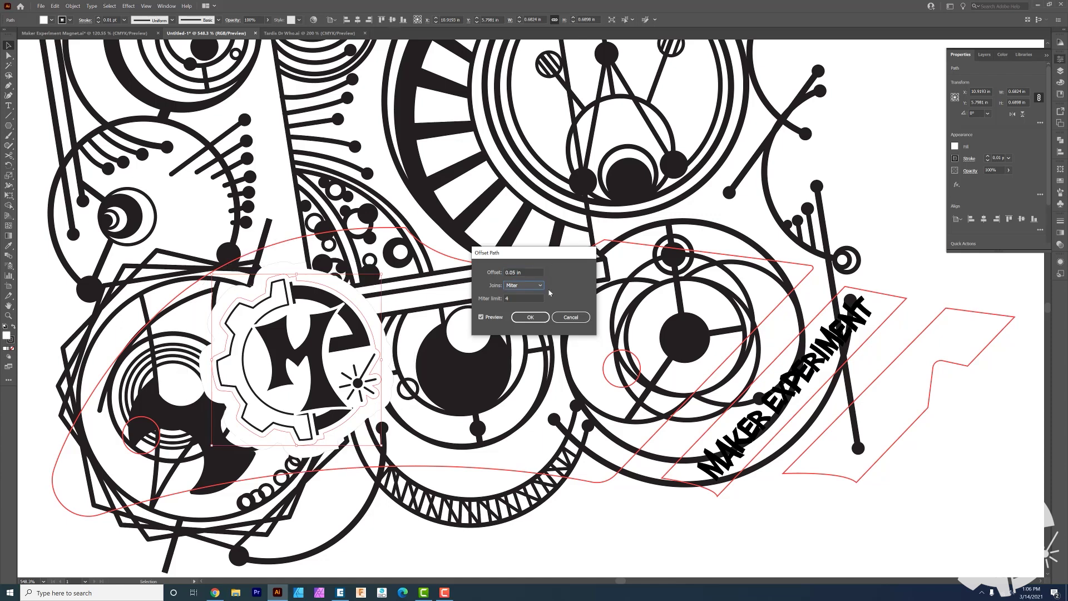
{"action": "left_click", "coordinate": [530, 317]}
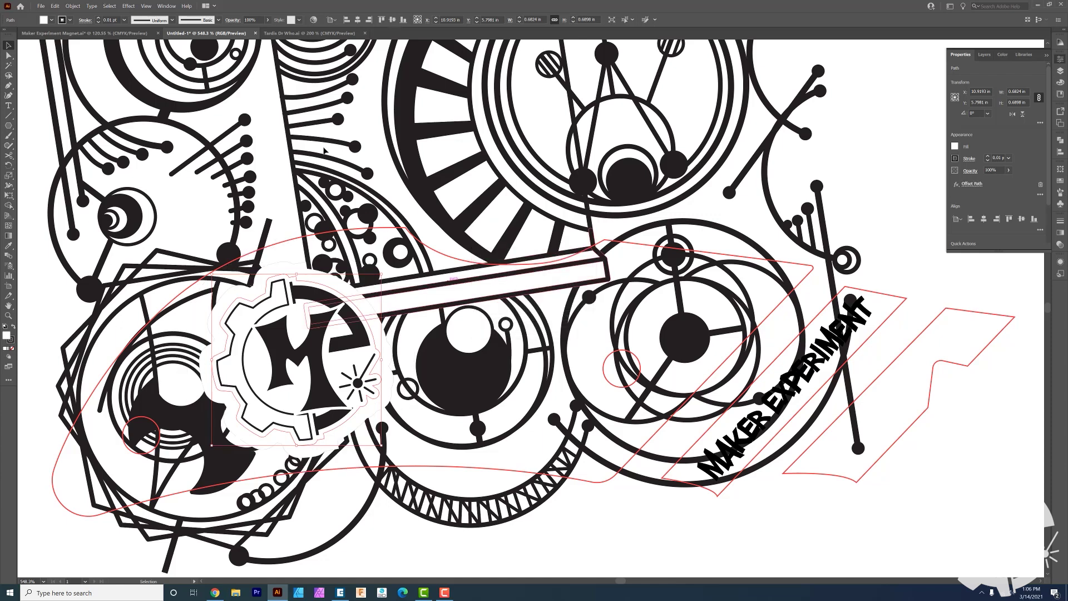
Expand the appearance of the logo backing's offset effect into real paths
{"action": "left_click", "coordinate": [72, 6]}
{"action": "left_click", "coordinate": [91, 102]}
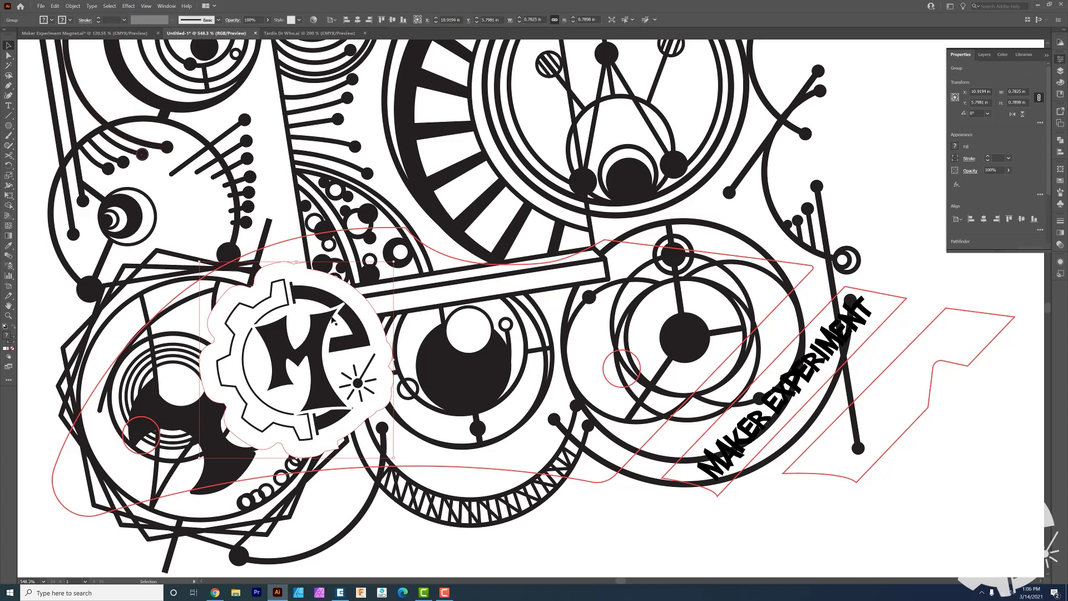
{"action": "left_click", "coordinate": [593, 510]}
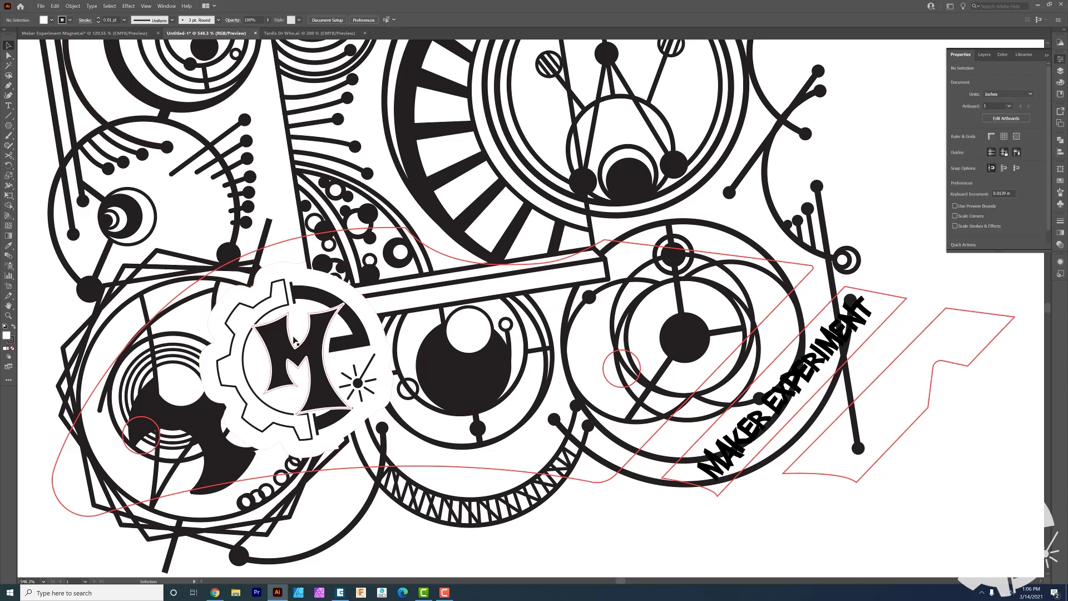
Make a clipping mask that trims the clockwork artwork to the handle outline
{"action": "key", "text": "z"}
{"action": "left_click", "coordinate": [584, 282], "text": "alt"}
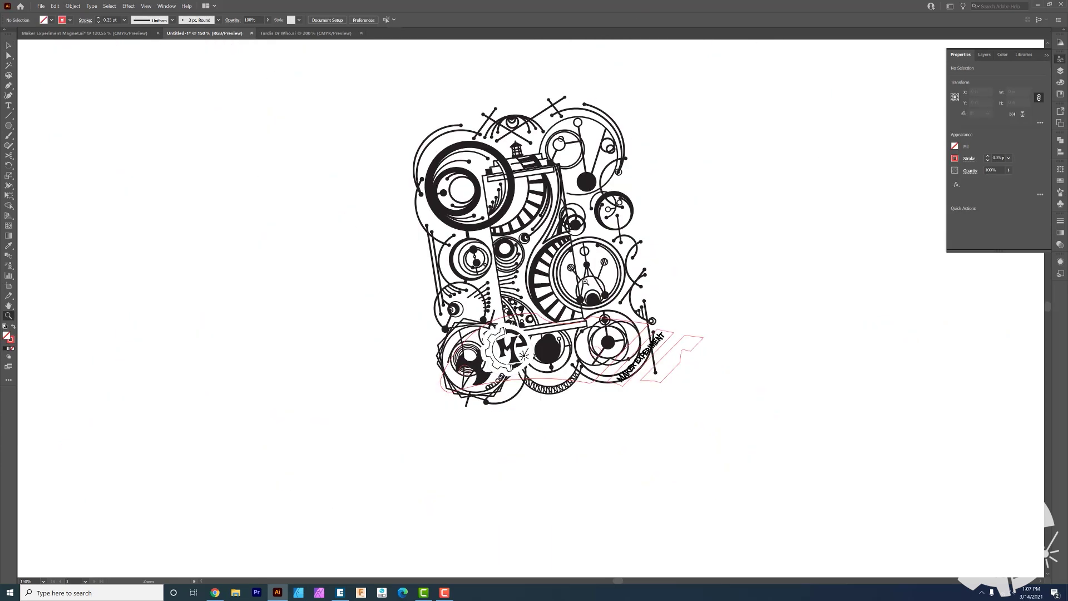
{"action": "mouse_move", "coordinate": [681, 271]}
{"action": "left_mouse_down"}
{"action": "mouse_move", "coordinate": [739, 255]}
{"action": "mouse_move", "coordinate": [681, 253]}
{"action": "mouse_move", "coordinate": [666, 265]}
{"action": "left_mouse_up"}
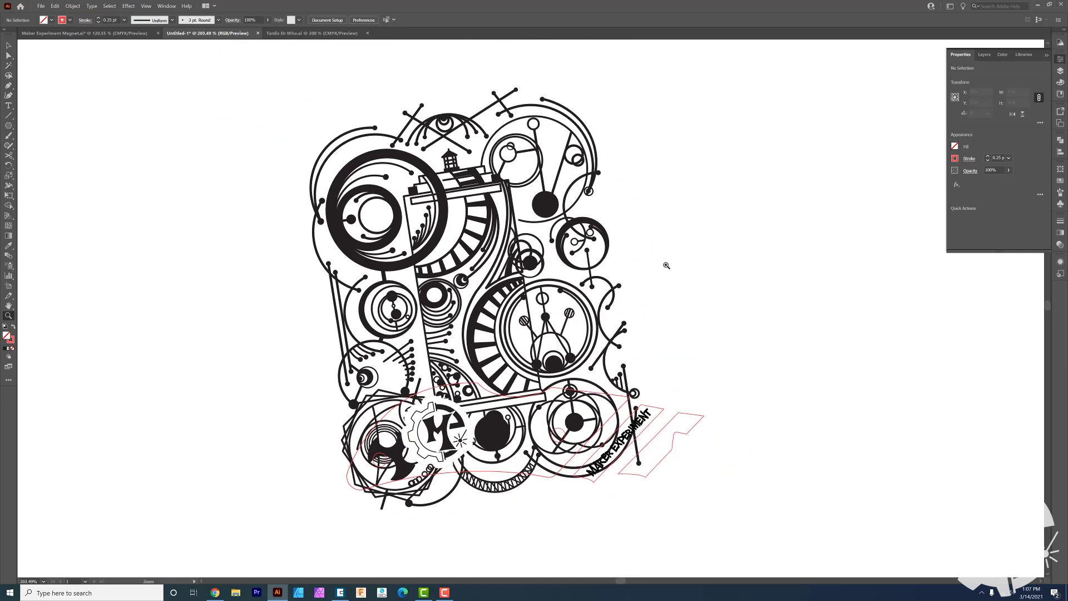
{"action": "scroll", "coordinate": [558, 371], "scroll_direction": "down", "scroll_amount": 2}
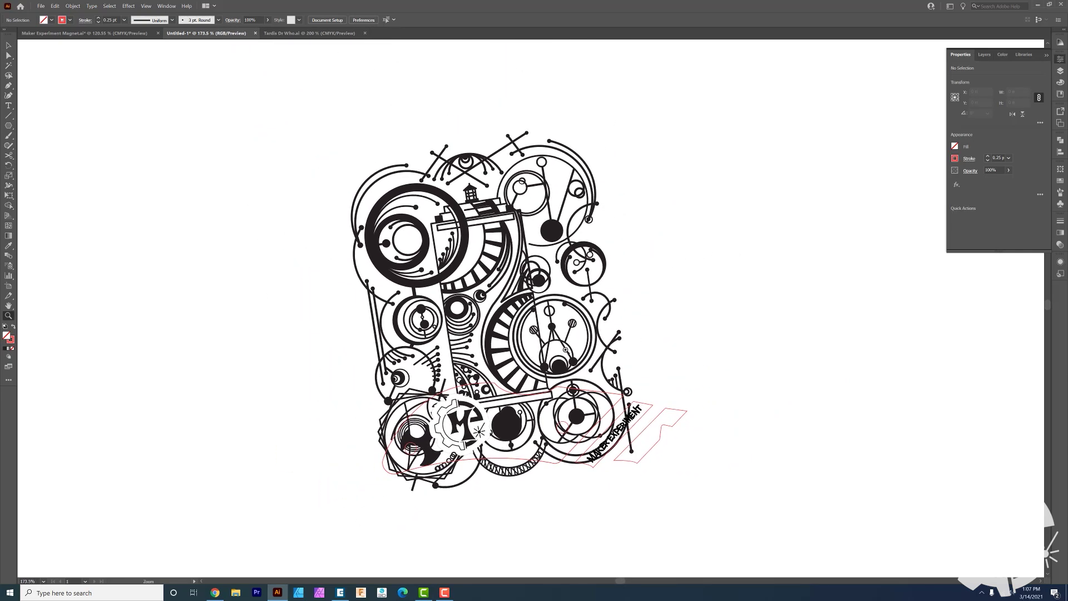
{"action": "scroll", "coordinate": [504, 476], "scroll_direction": "up", "scroll_amount": 2}
{"action": "key", "text": "v"}
{"action": "key", "text": "ctrl+a"}
{"action": "right_click", "coordinate": [634, 281]}
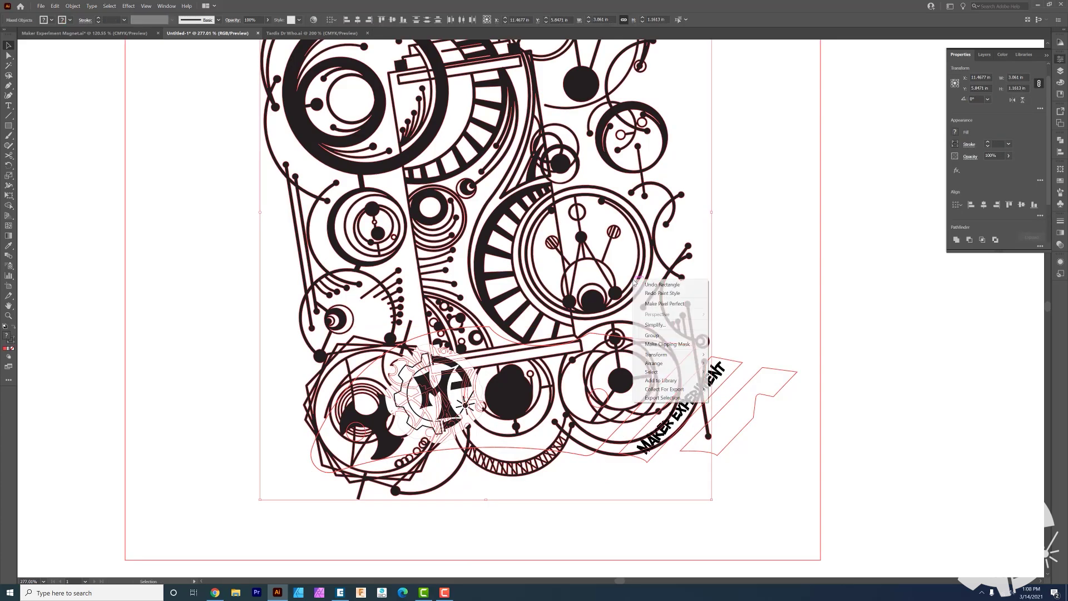
{"action": "left_click", "coordinate": [649, 345]}
{"action": "left_click", "coordinate": [821, 288]}
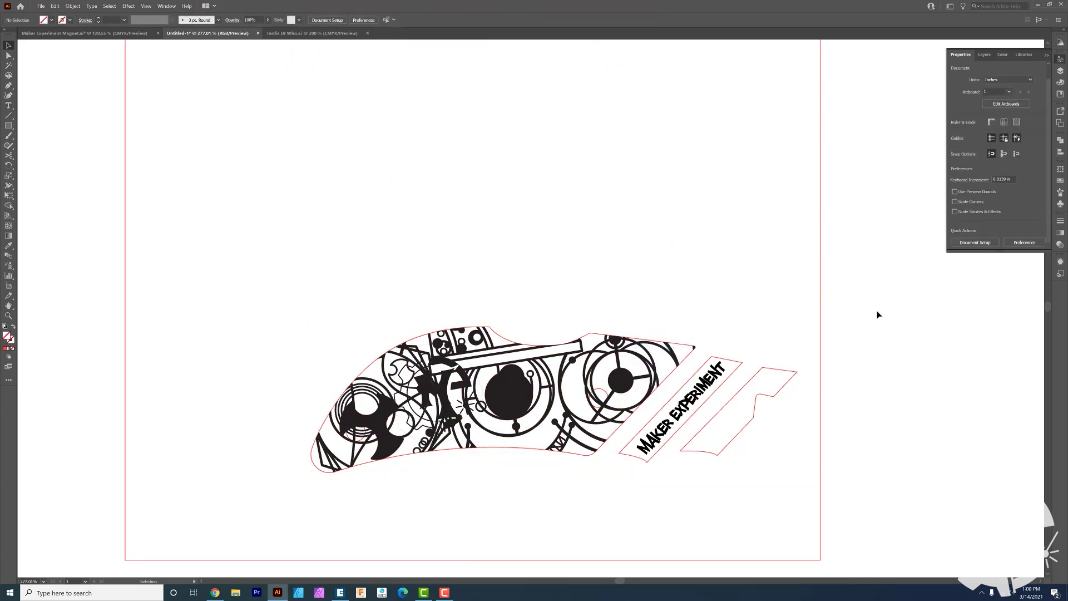
Delete the large red rectangle surrounding the knife artwork
{"action": "right_click", "coordinate": [484, 361]}
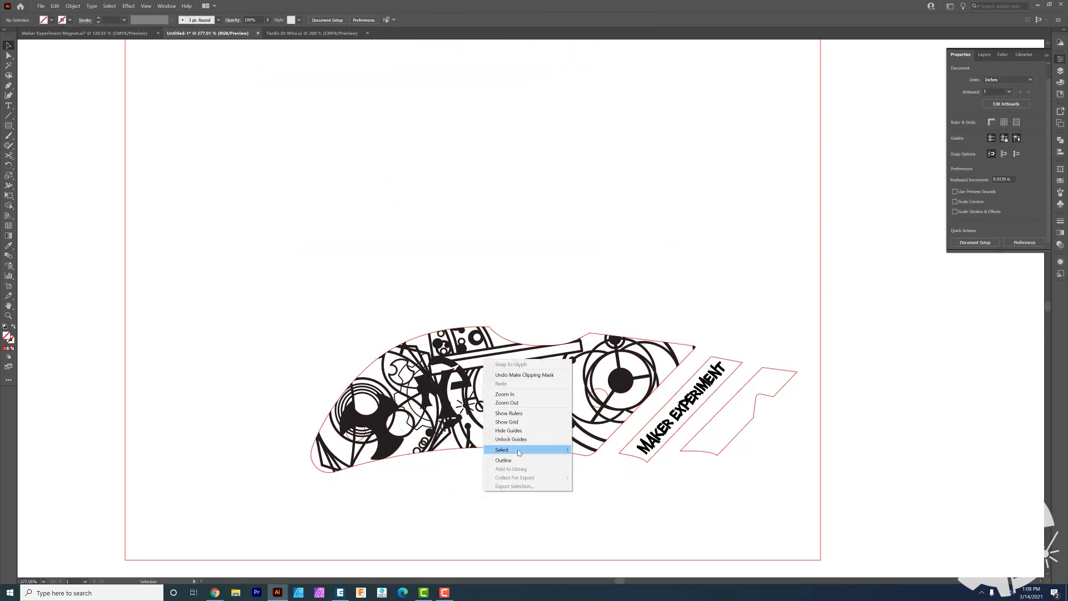
{"action": "left_click", "coordinate": [741, 359]}
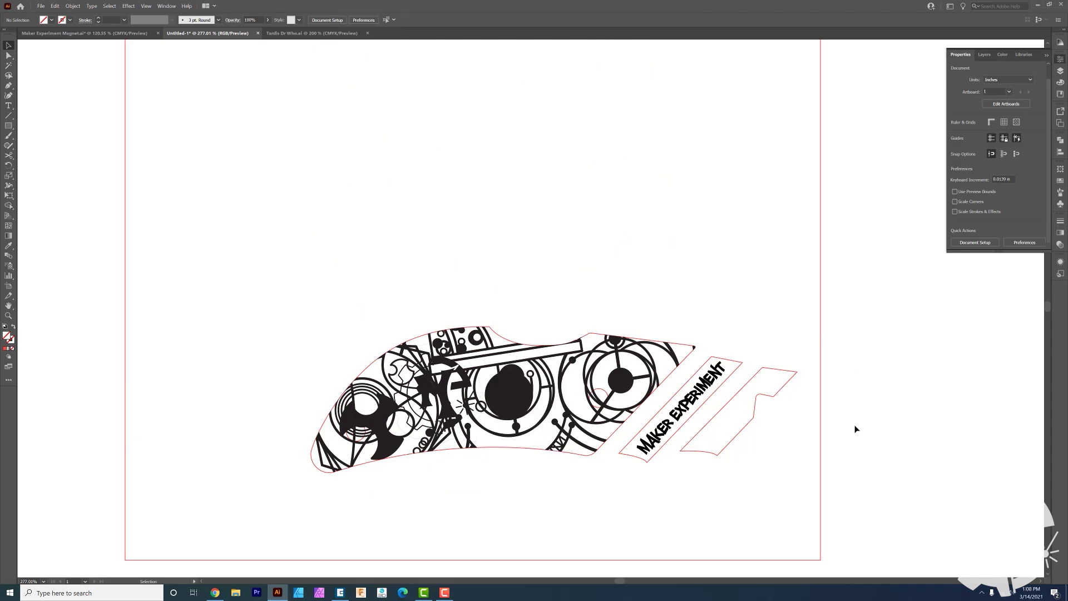
{"action": "left_click_drag", "start_coordinate": [822, 531], "coordinate": [855, 461]}
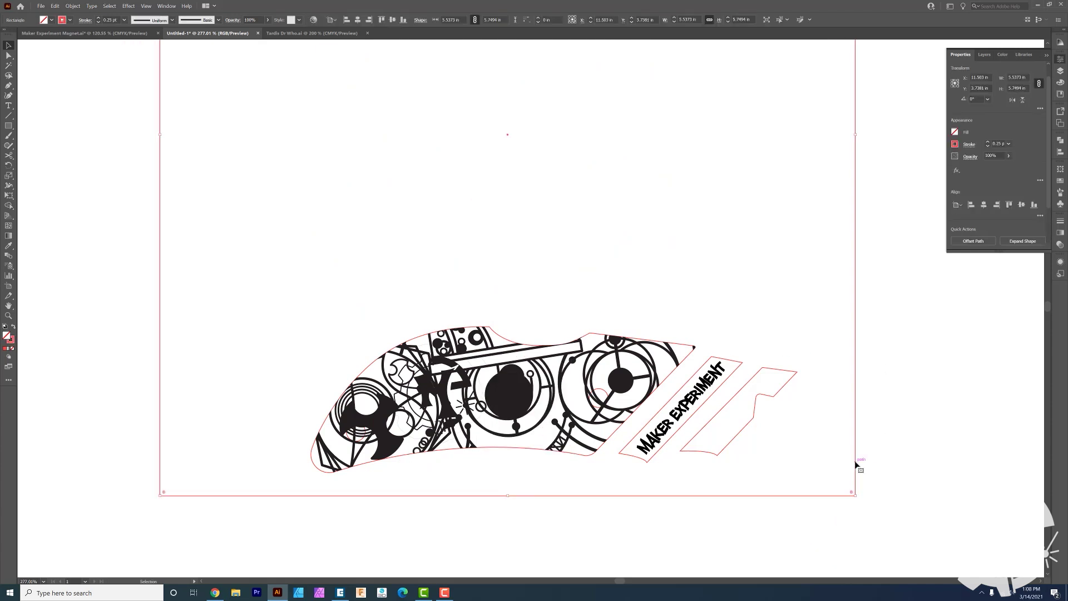
{"action": "key", "text": "Delete"}
Send the clipped clockwork group to the back, behind the logo and the hole circles
{"action": "left_click", "coordinate": [509, 388]}
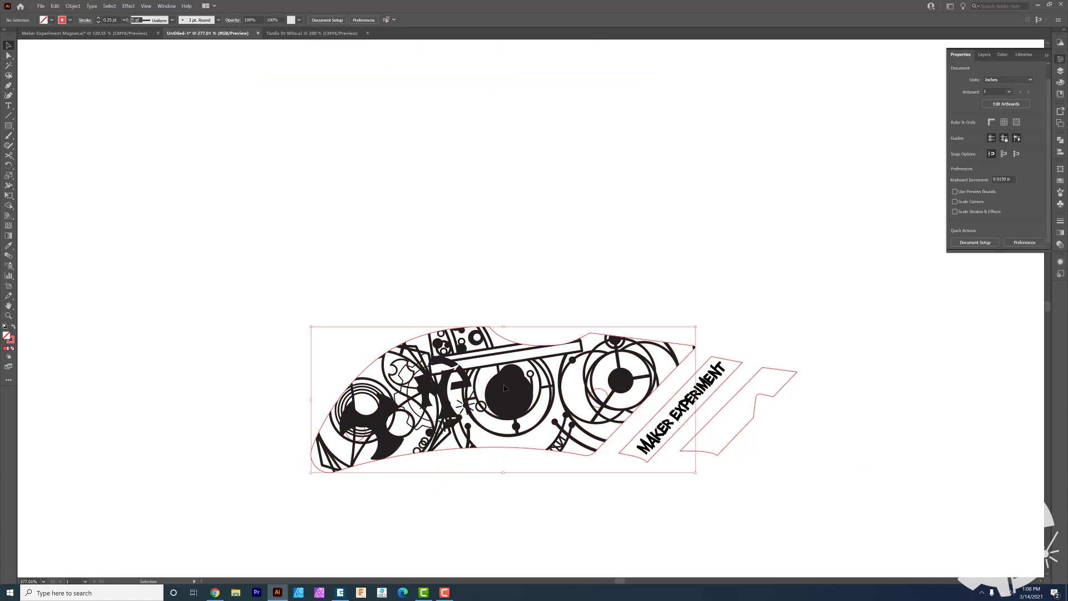
{"action": "right_click", "coordinate": [510, 387]}
{"action": "mouse_move", "coordinate": [556, 478]}
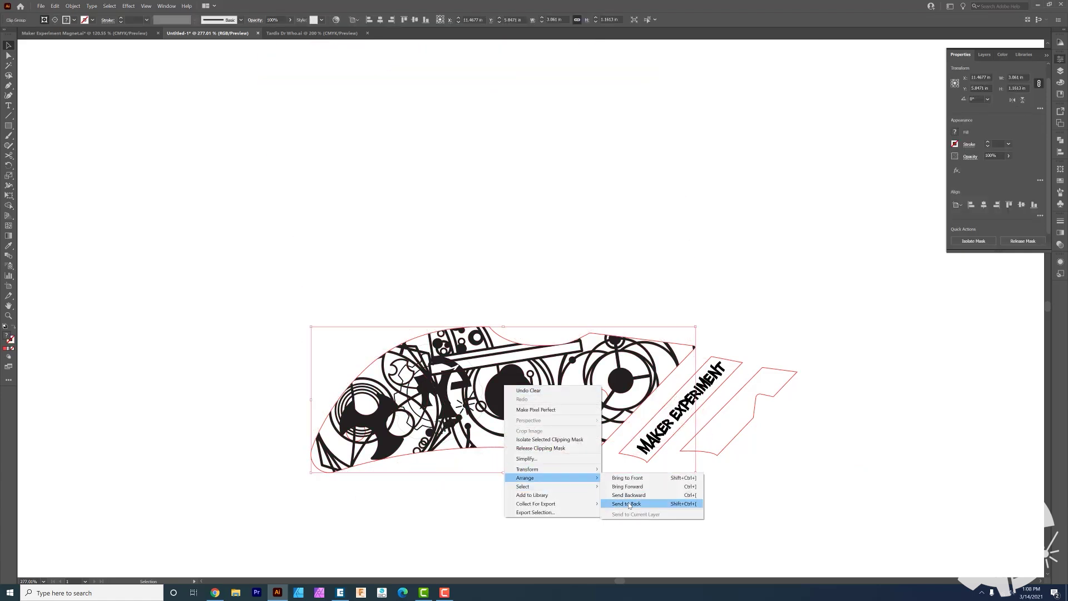
{"action": "left_click", "coordinate": [628, 503]}
{"action": "left_click", "coordinate": [563, 512]}
{"action": "scroll", "coordinate": [461, 414], "scroll_direction": "up", "scroll_amount": 2}
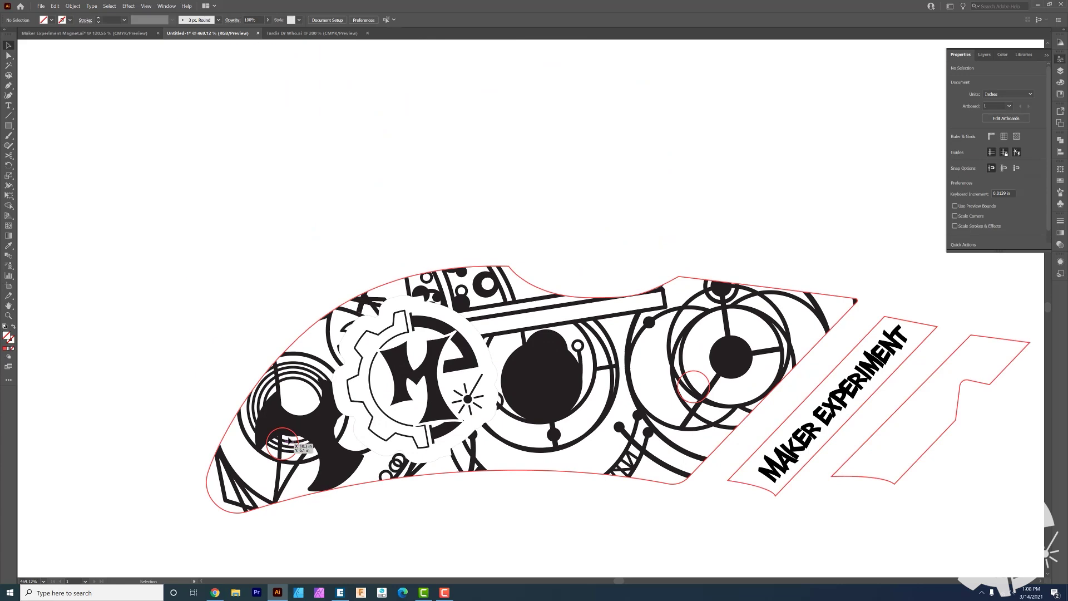
Give the 0.15 in hole circle at the handle's rear end a white fill and a white stroke
{"action": "left_click", "coordinate": [289, 432]}
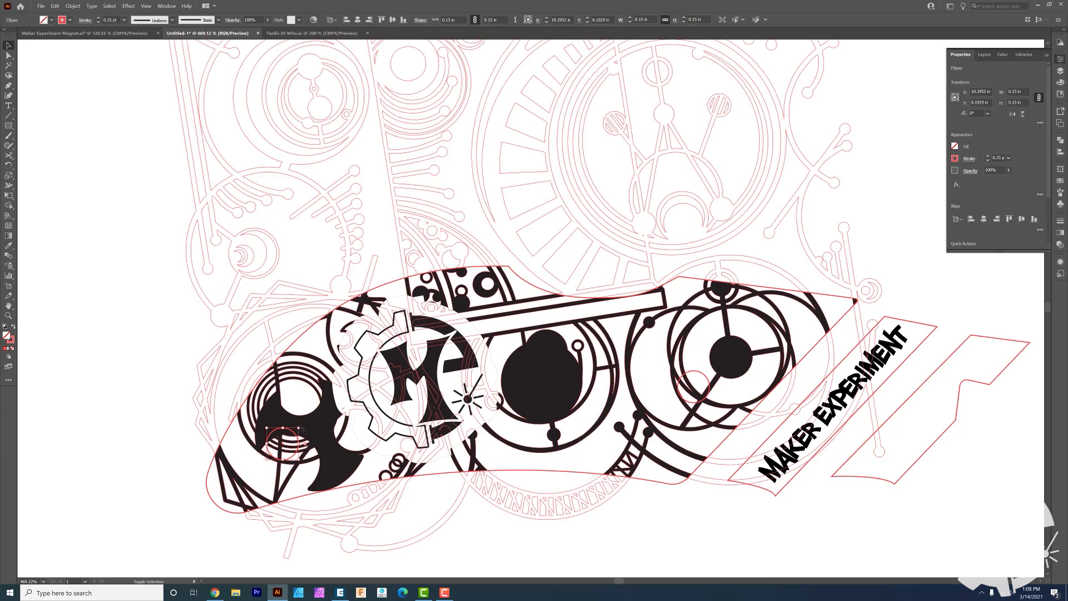
{"action": "left_click", "coordinate": [398, 544]}
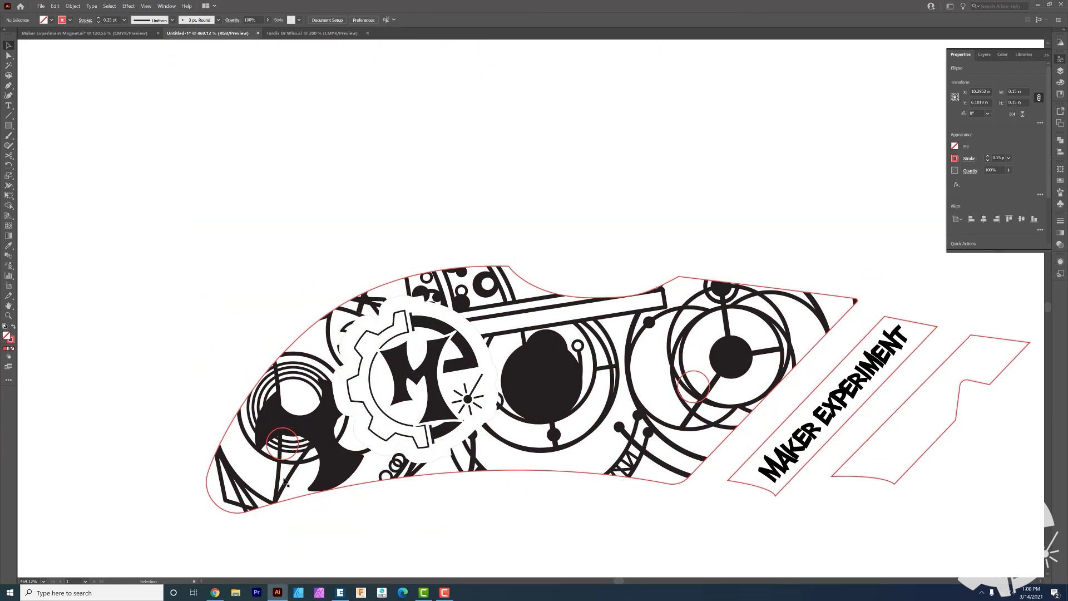
{"action": "left_click", "coordinate": [293, 434]}
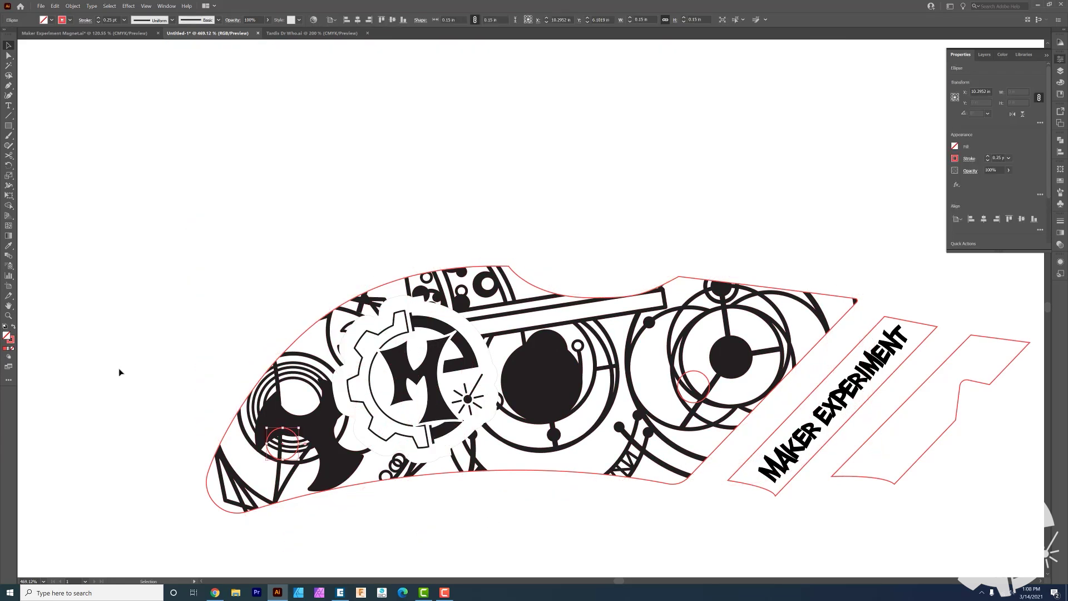
{"action": "left_click", "coordinate": [1061, 40]}
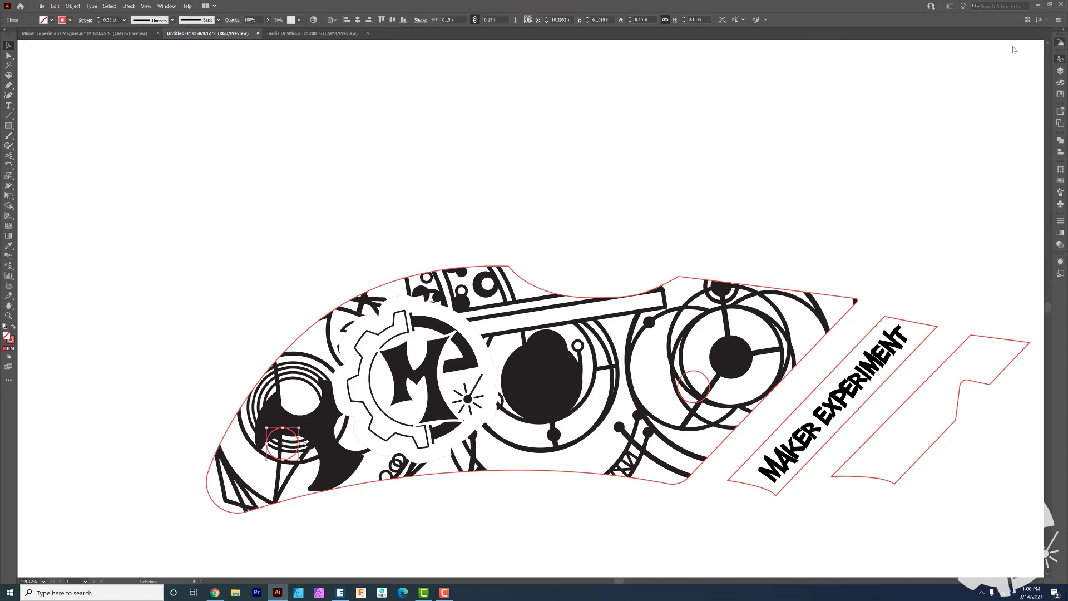
{"action": "left_click", "coordinate": [1061, 71]}
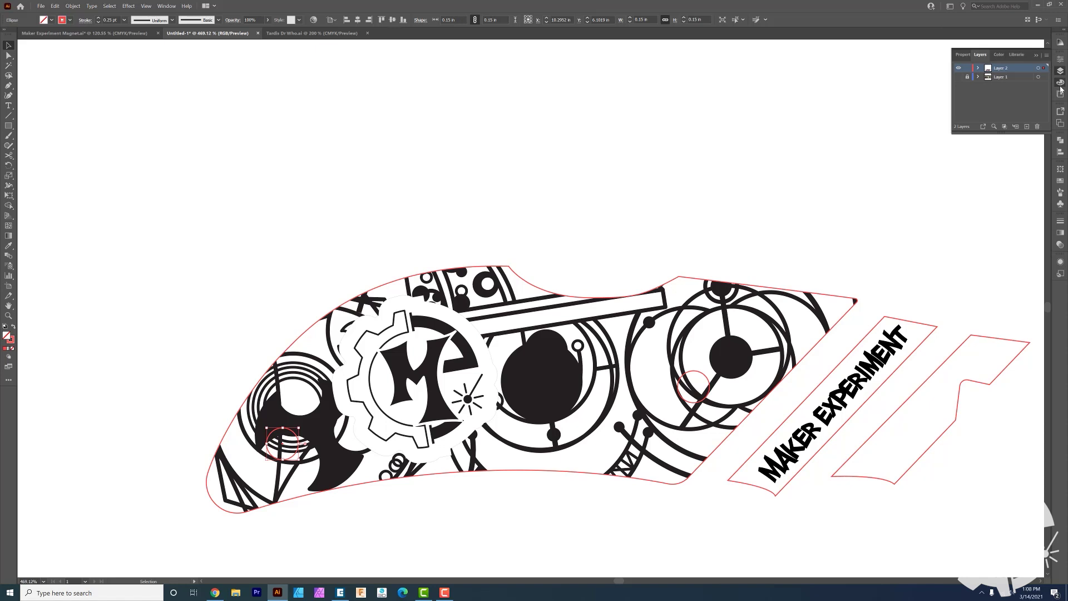
{"action": "left_click", "coordinate": [1060, 83]}
{"action": "left_click", "coordinate": [966, 112]}
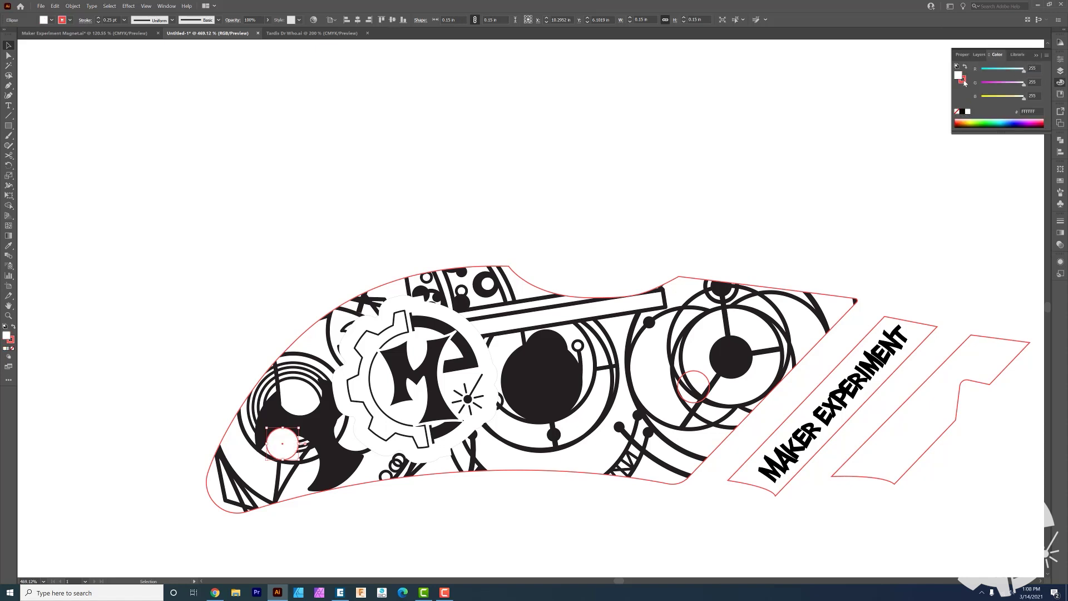
{"action": "left_click", "coordinate": [962, 80]}
{"action": "left_click", "coordinate": [968, 112]}
{"action": "left_click", "coordinate": [645, 197]}
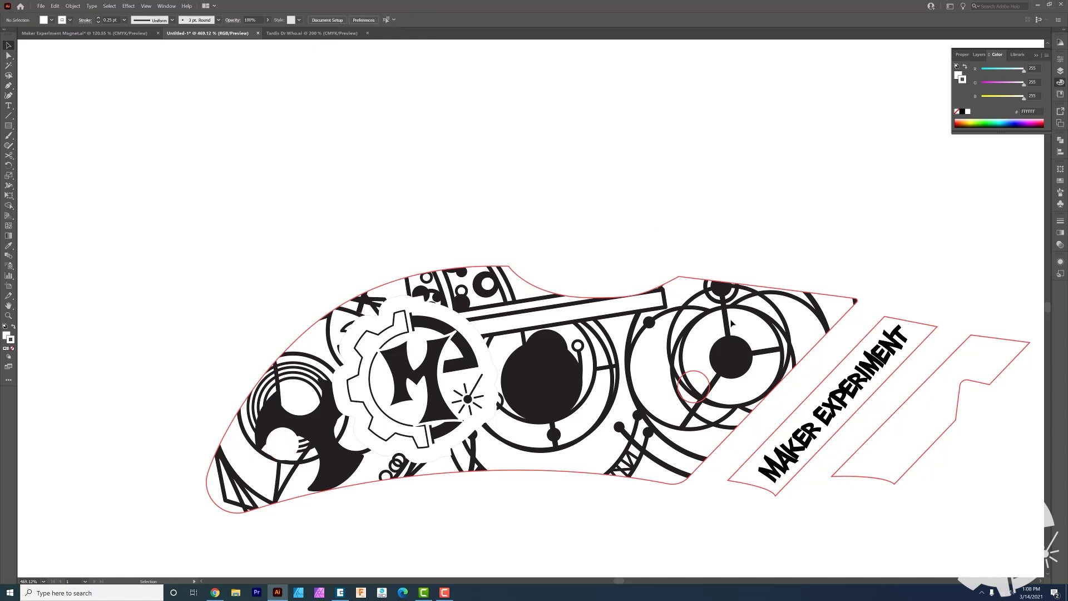
Give the 0.15 in hole circle at the handle's bolster end a white fill and a white stroke
{"action": "left_click", "coordinate": [700, 375]}
{"action": "left_click", "coordinate": [968, 112]}
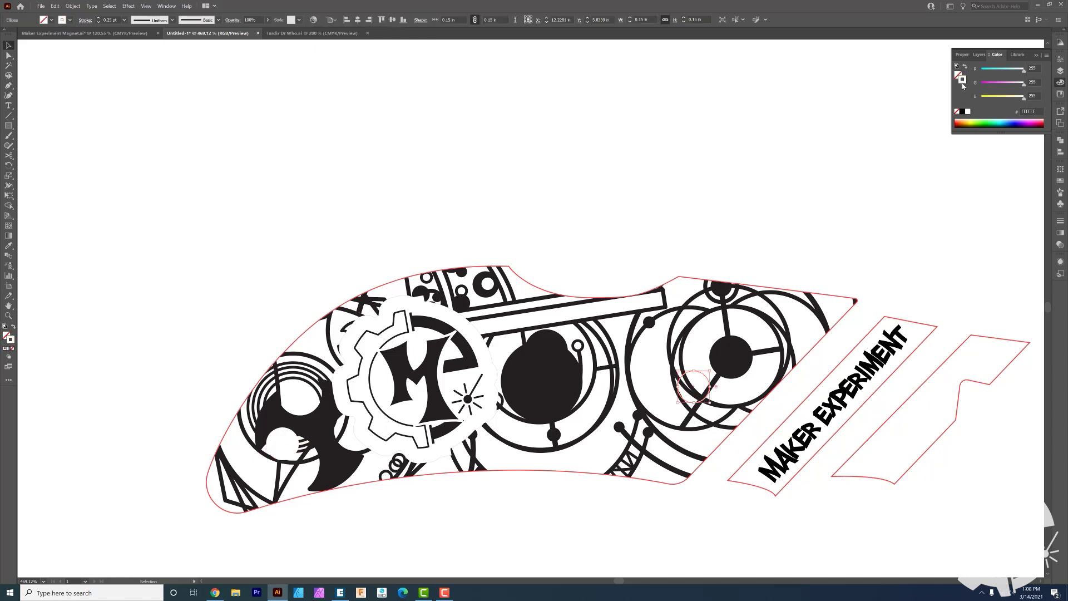
{"action": "left_click", "coordinate": [958, 75]}
{"action": "left_click", "coordinate": [968, 112]}
{"action": "left_click", "coordinate": [903, 158]}
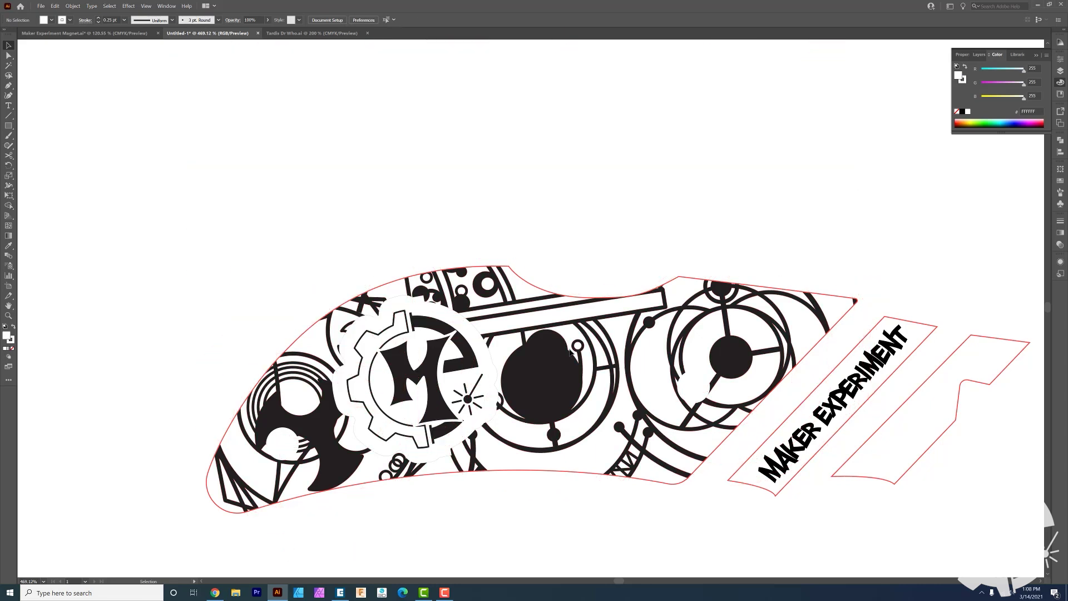
Recolor the MAKER EXPERIMENT lettering on the bolster to pure blue (0000FF)
{"action": "key", "text": "z"}
{"action": "left_click", "coordinate": [663, 314], "text": "alt"}
{"action": "left_click", "coordinate": [615, 309], "text": "alt"}
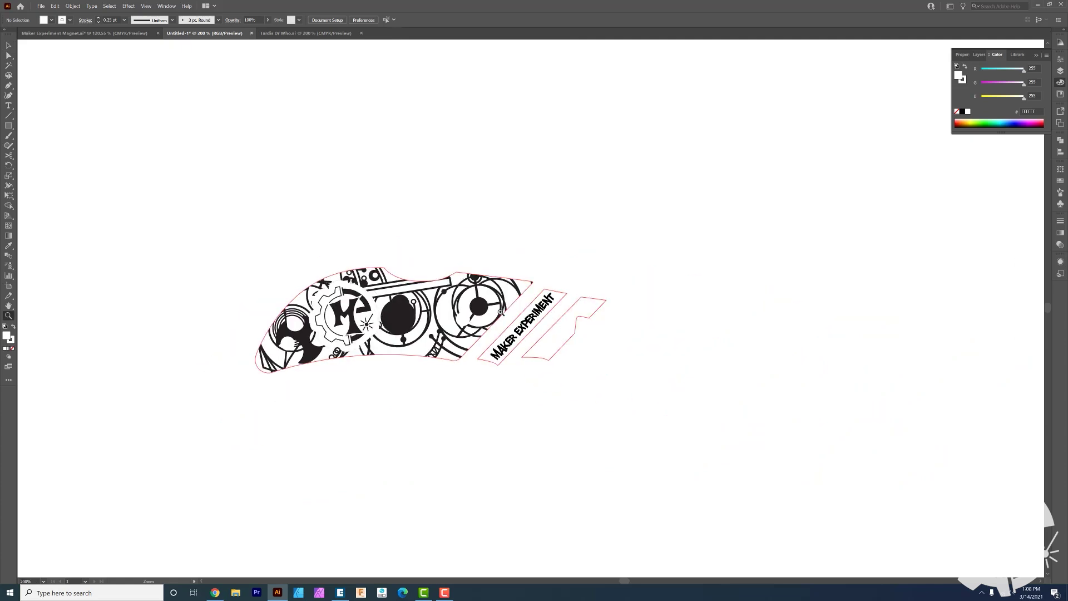
{"action": "key", "text": "v"}
{"action": "key", "text": "z"}
{"action": "left_click", "coordinate": [593, 303], "text": "alt"}
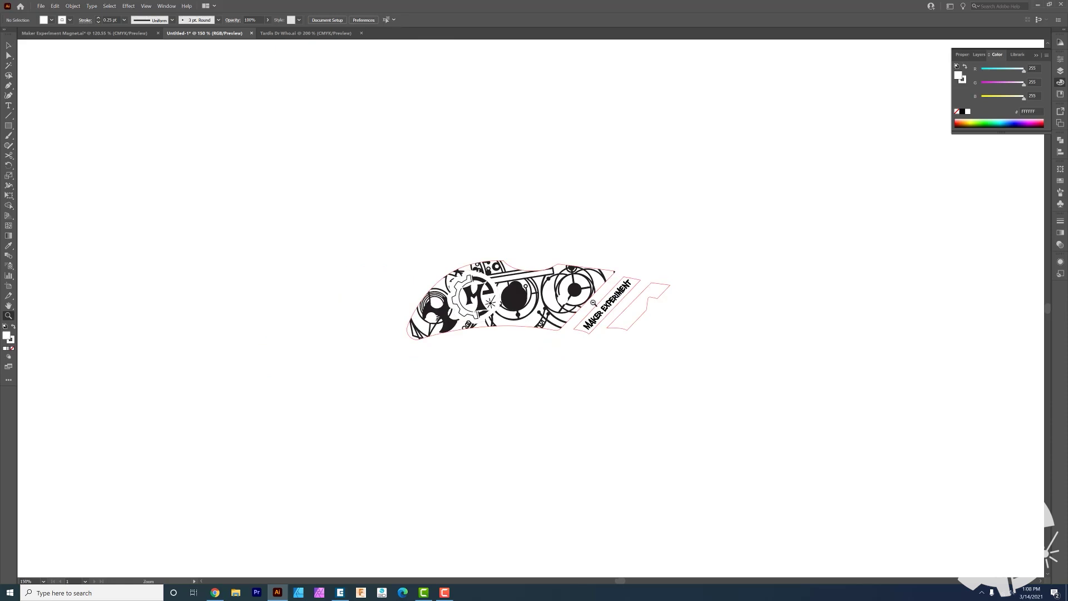
{"action": "left_click", "coordinate": [620, 304], "text": "alt"}
{"action": "left_click", "coordinate": [518, 345], "text": "alt"}
{"action": "left_click_drag", "start_coordinate": [518, 309], "coordinate": [626, 336]}
{"action": "key", "text": "v"}
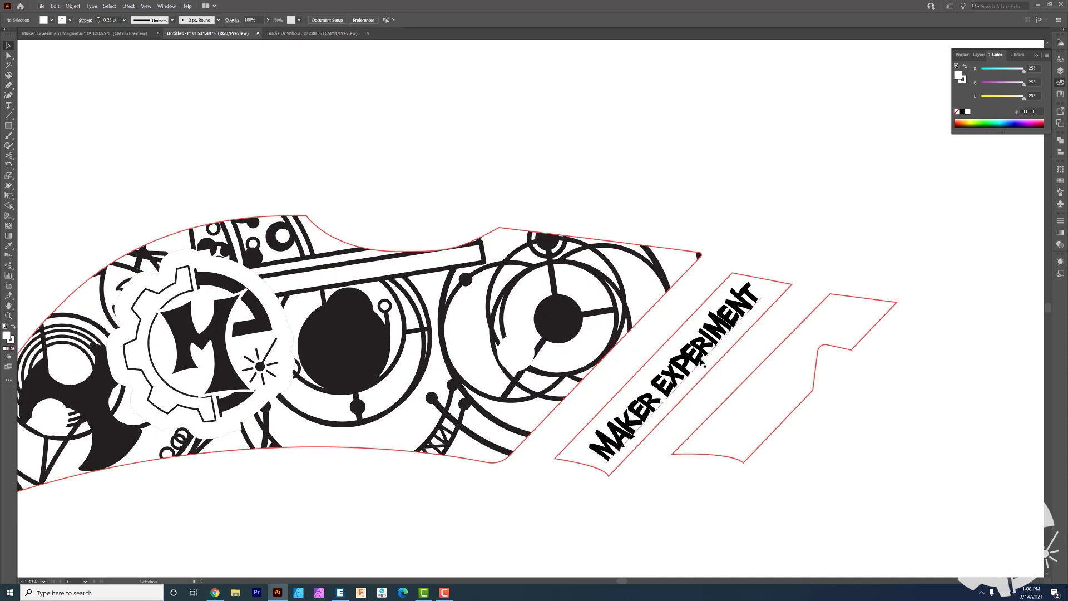
{"action": "left_click", "coordinate": [699, 359]}
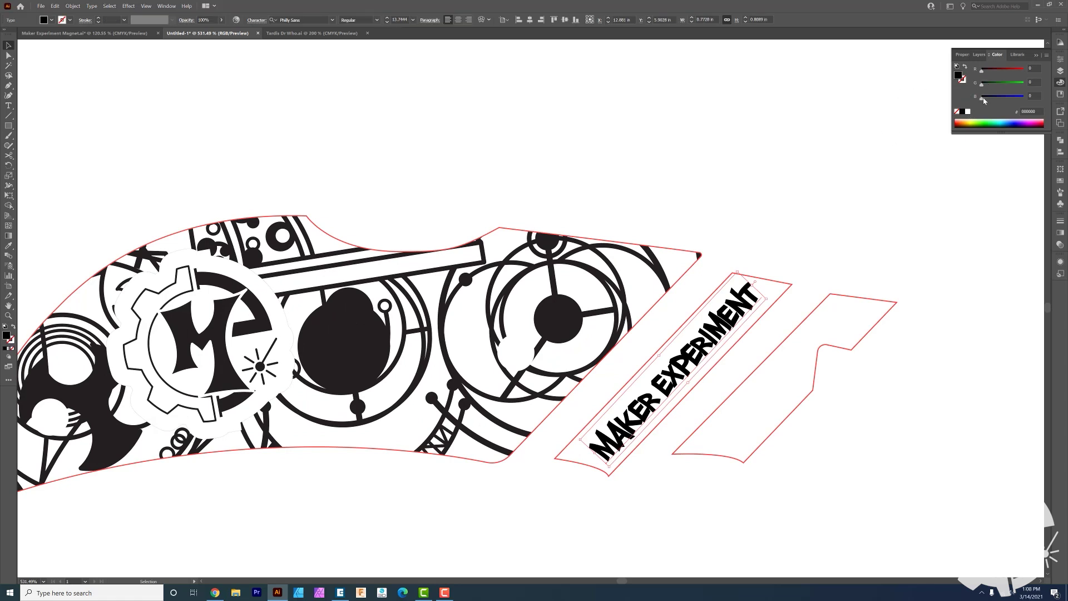
{"action": "left_click_drag", "start_coordinate": [983, 100], "coordinate": [1024, 97]}
{"action": "left_click", "coordinate": [779, 234]}
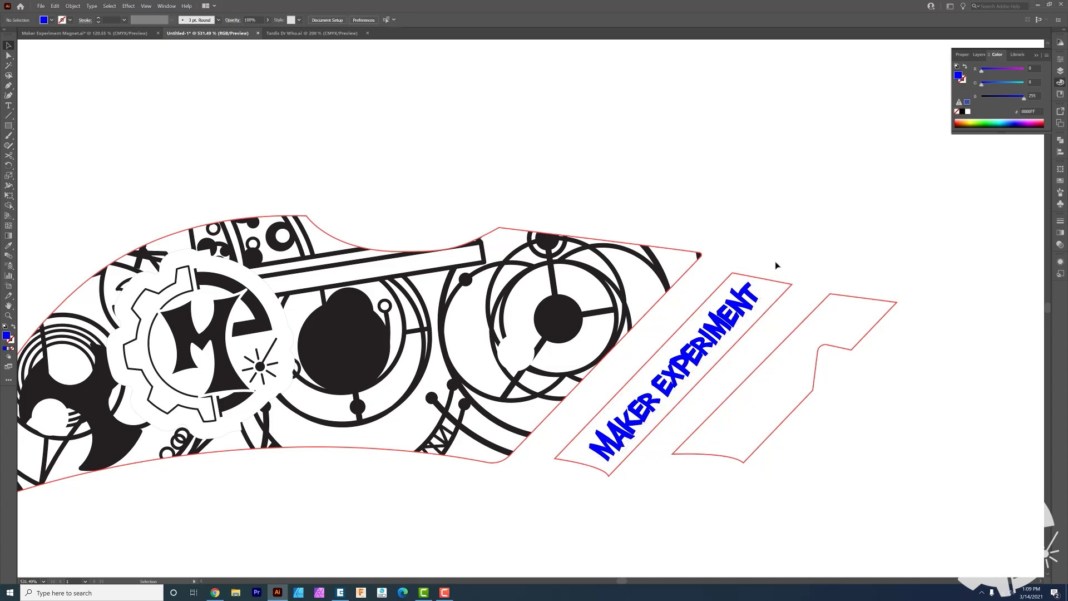
{"action": "left_click", "coordinate": [678, 252]}
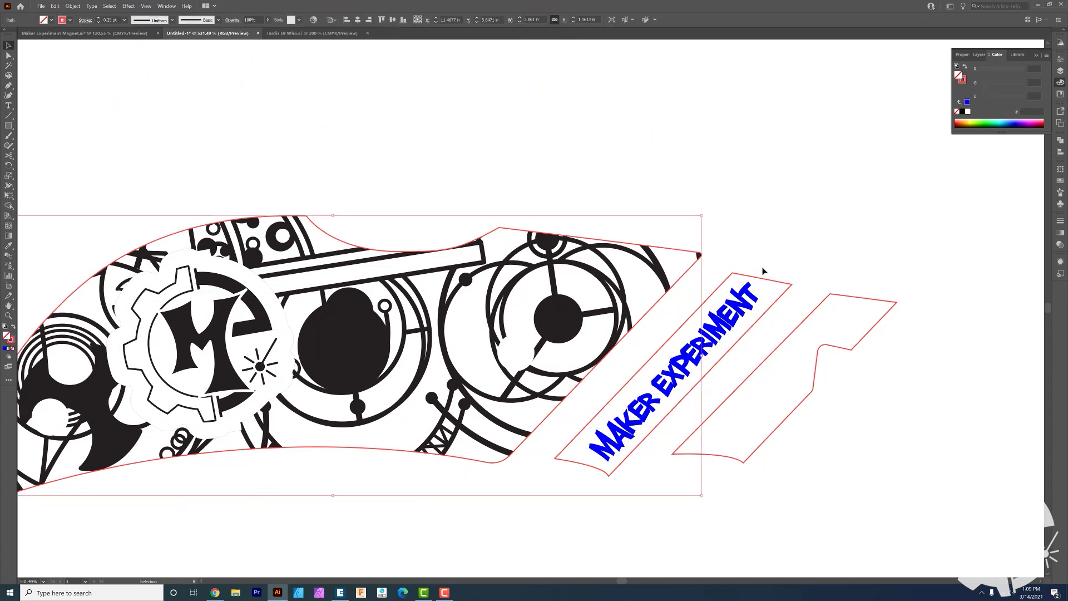
{"action": "left_click", "coordinate": [786, 233]}
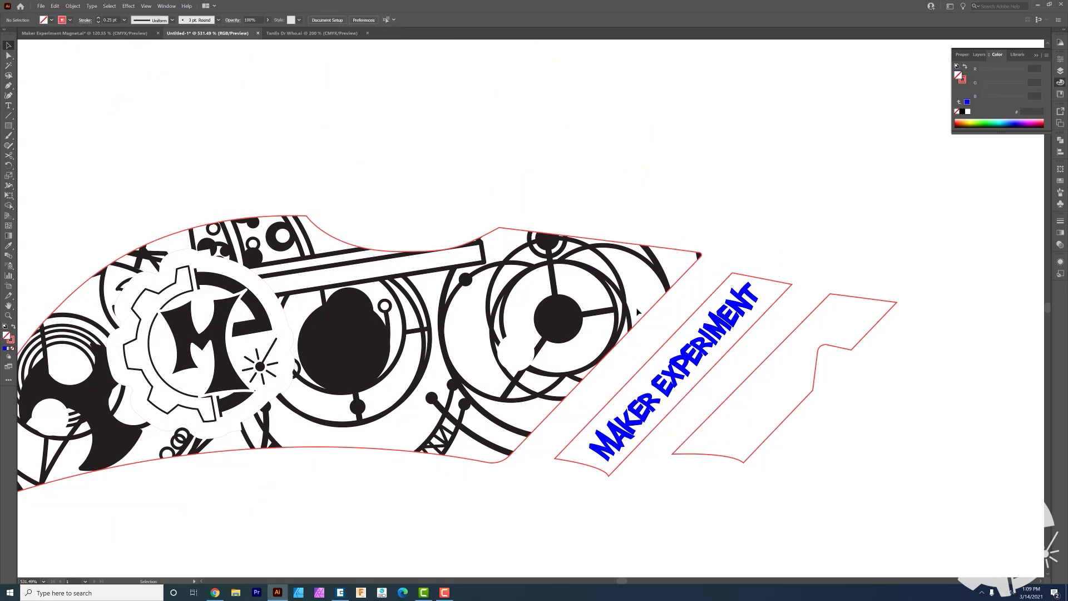
Save the document under a new name as Knife Design
{"action": "key", "text": "z"}
{"action": "left_click", "coordinate": [601, 331], "text": "alt"}
{"action": "left_click", "coordinate": [529, 334], "text": "alt"}
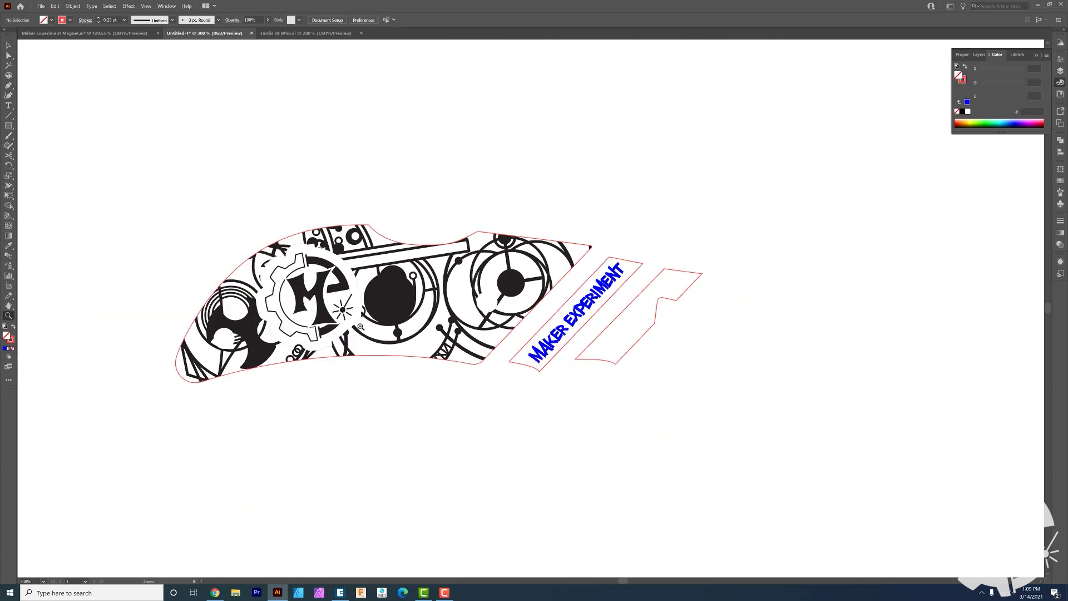
{"action": "key", "text": "v"}
{"action": "left_click", "coordinate": [40, 6]}
{"action": "left_click", "coordinate": [62, 88]}
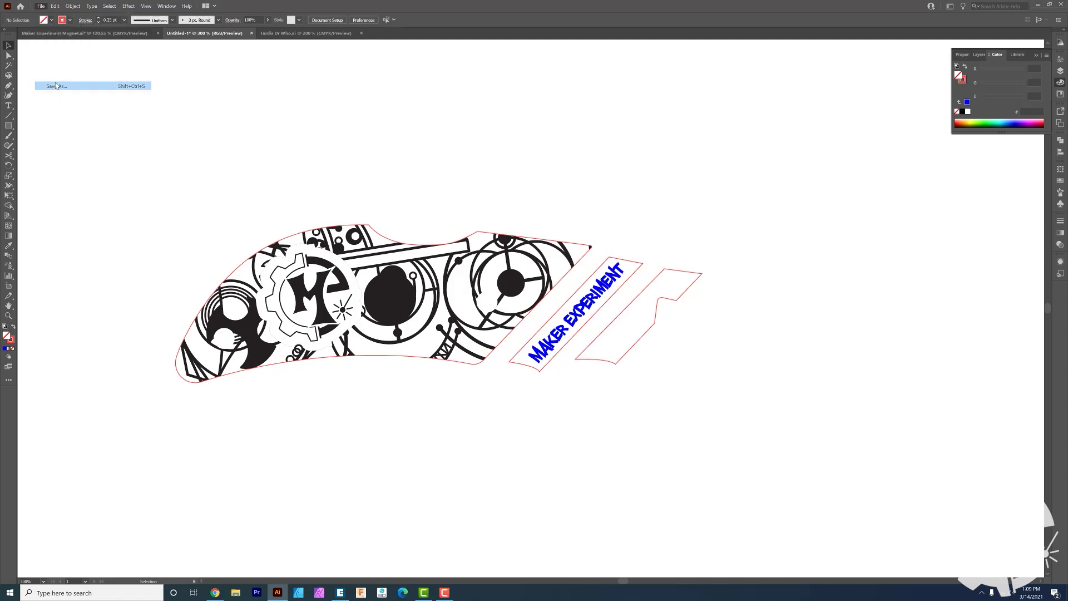
{"action": "type", "text": "Knife Design"}
{"action": "key", "text": "Return"}
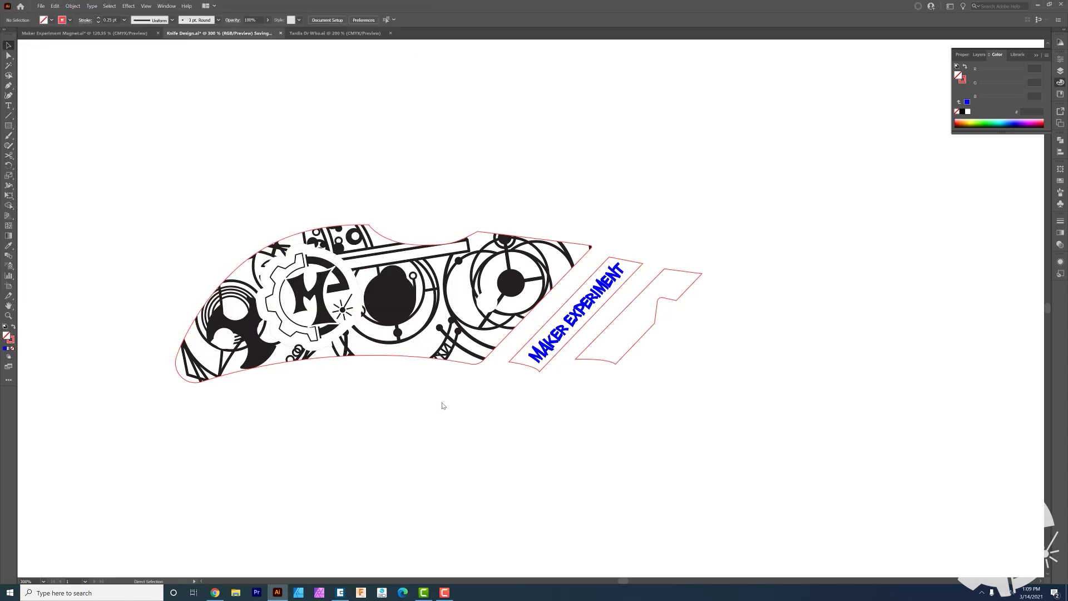
Print the artwork to the Epilog Engraver with a custom media size of 24 in wide by 12 in high
{"action": "key", "text": "ctrl+p"}
{"action": "left_click", "coordinate": [330, 168]}
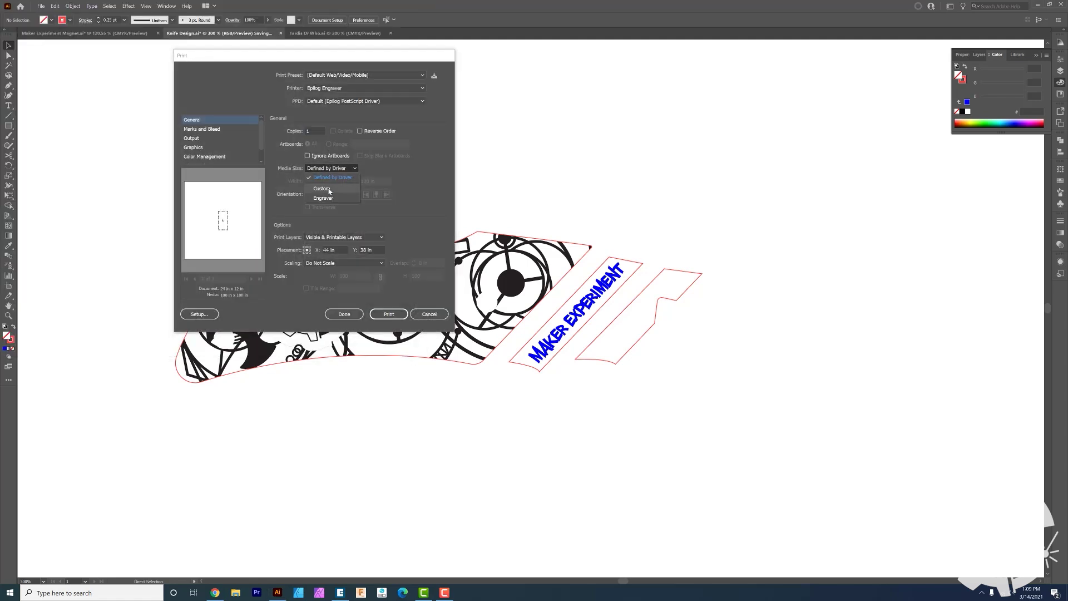
{"action": "left_click", "coordinate": [329, 189]}
{"action": "key", "text": "Tab"}
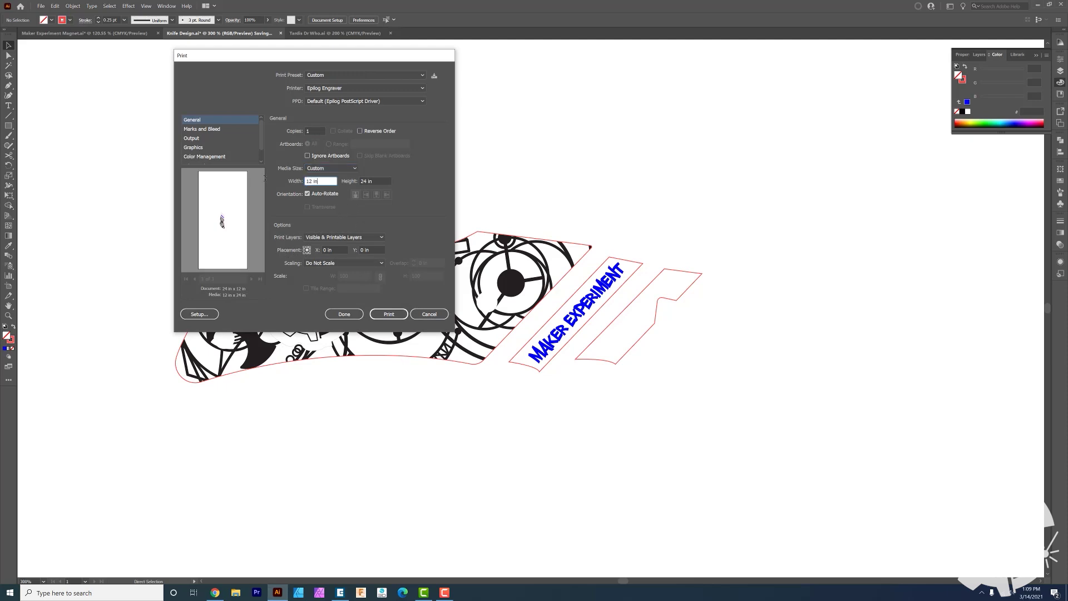
{"action": "type", "text": "24"}
{"action": "key", "text": "Tab"}
{"action": "type", "text": "12"}
{"action": "key", "text": "Tab"}
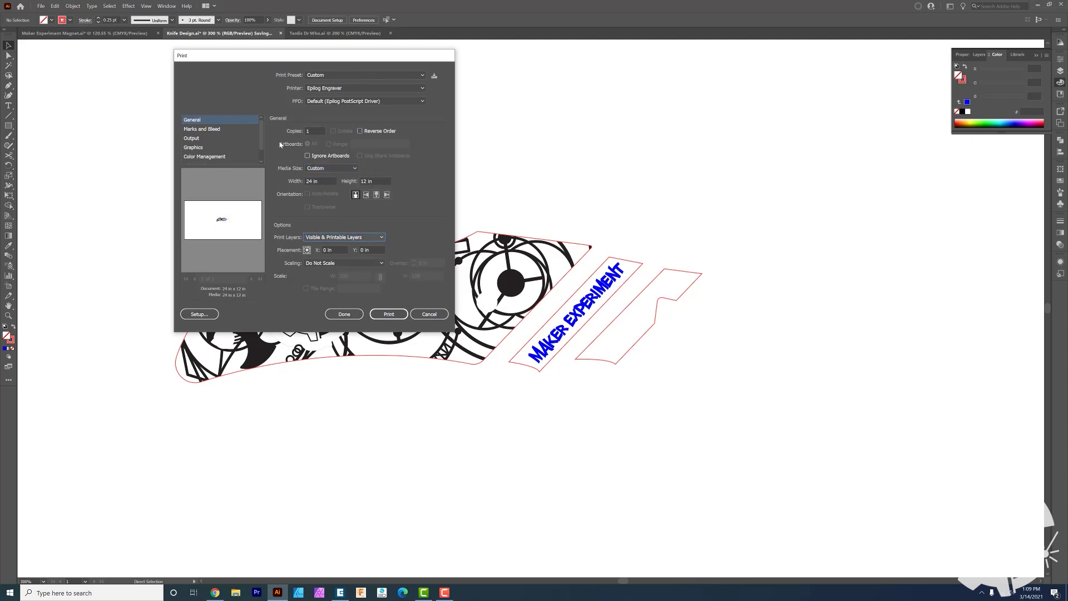
{"action": "left_click", "coordinate": [389, 314]}
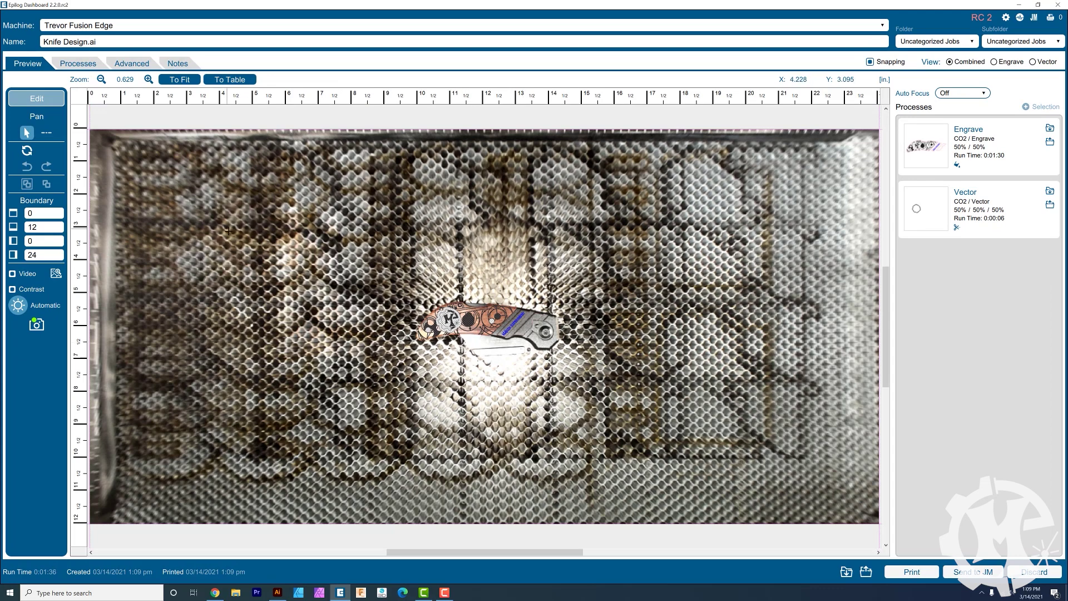
Split the engrave process by color in Epilog Dashboard and set the red outline process to Off
{"action": "left_click", "coordinate": [148, 80]}
{"action": "left_click", "coordinate": [148, 80]}
{"action": "left_click", "coordinate": [148, 80]}
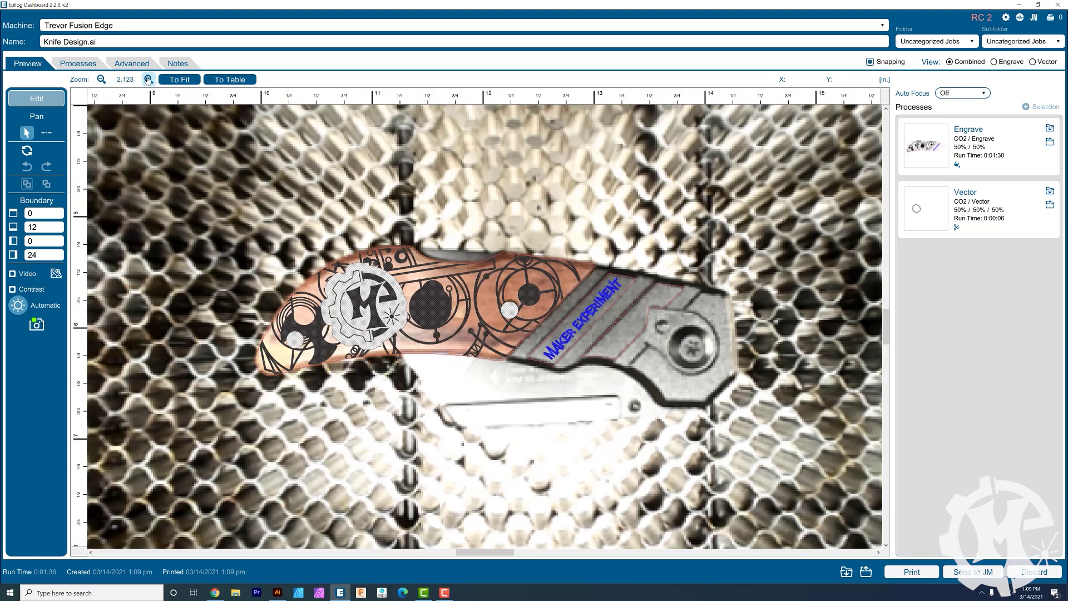
{"action": "left_click", "coordinate": [148, 79]}
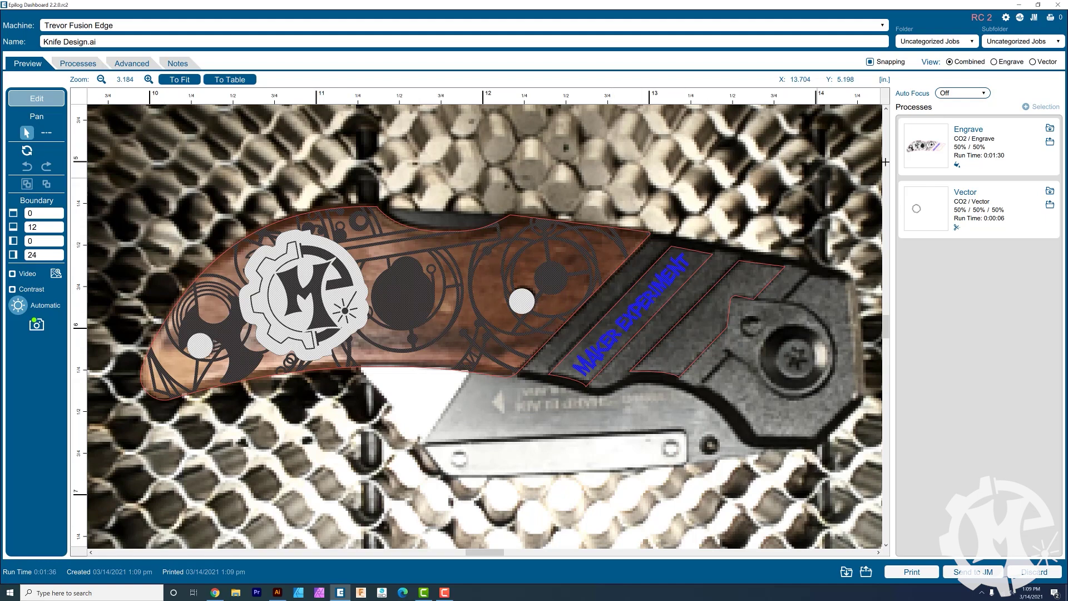
{"action": "left_click", "coordinate": [976, 141]}
{"action": "left_click", "coordinate": [947, 187]}
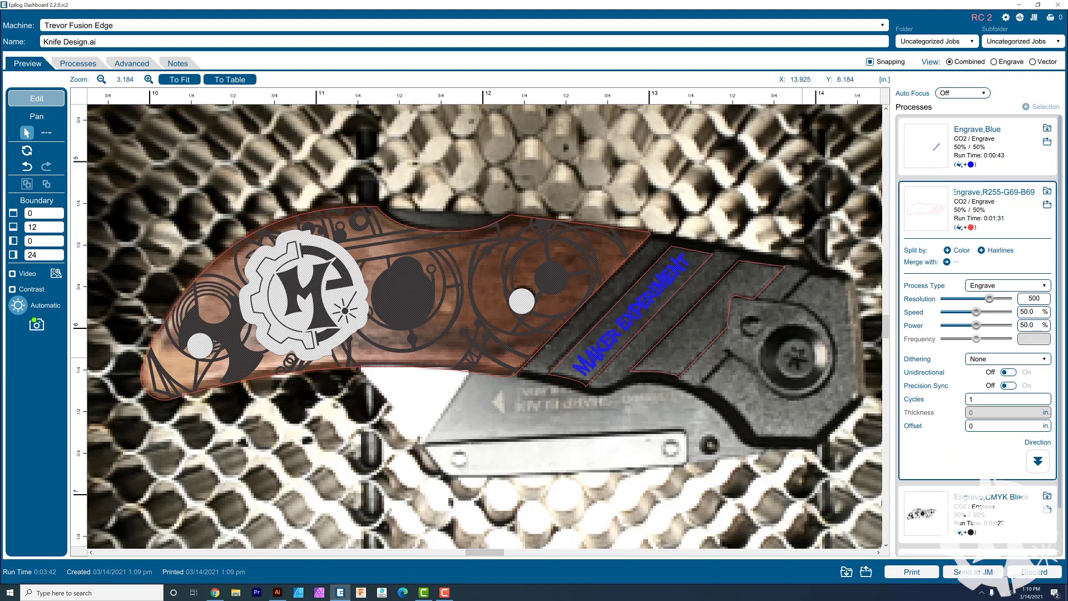
{"action": "left_click", "coordinate": [1021, 285]}
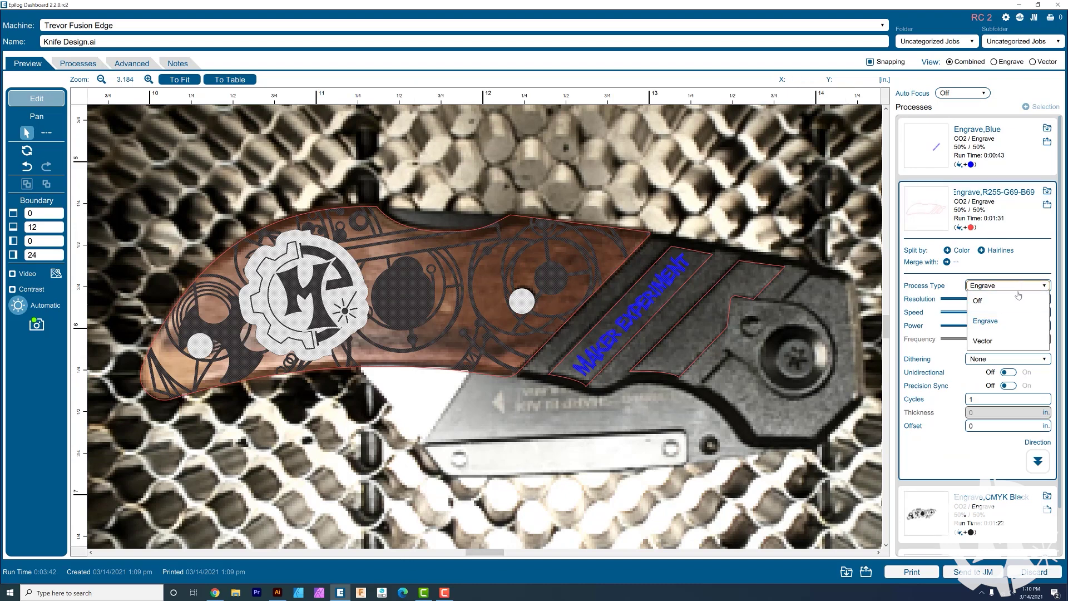
{"action": "left_click", "coordinate": [1002, 300]}
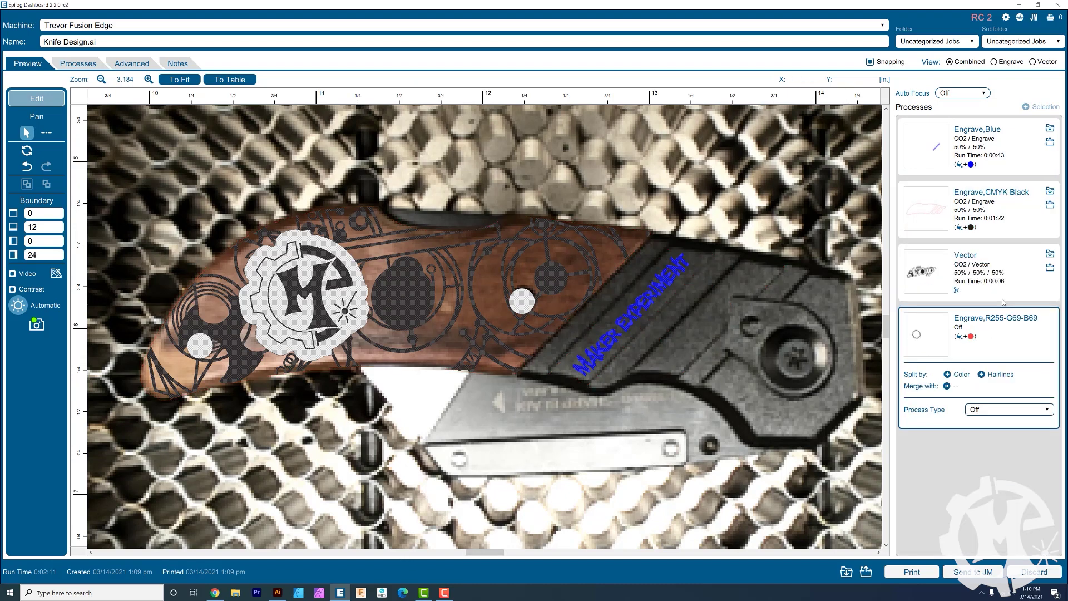
Load the Aluminum Photos/Clipart 300 DPI engraving setting from the material library into the blue lettering process
{"action": "left_click", "coordinate": [979, 146]}
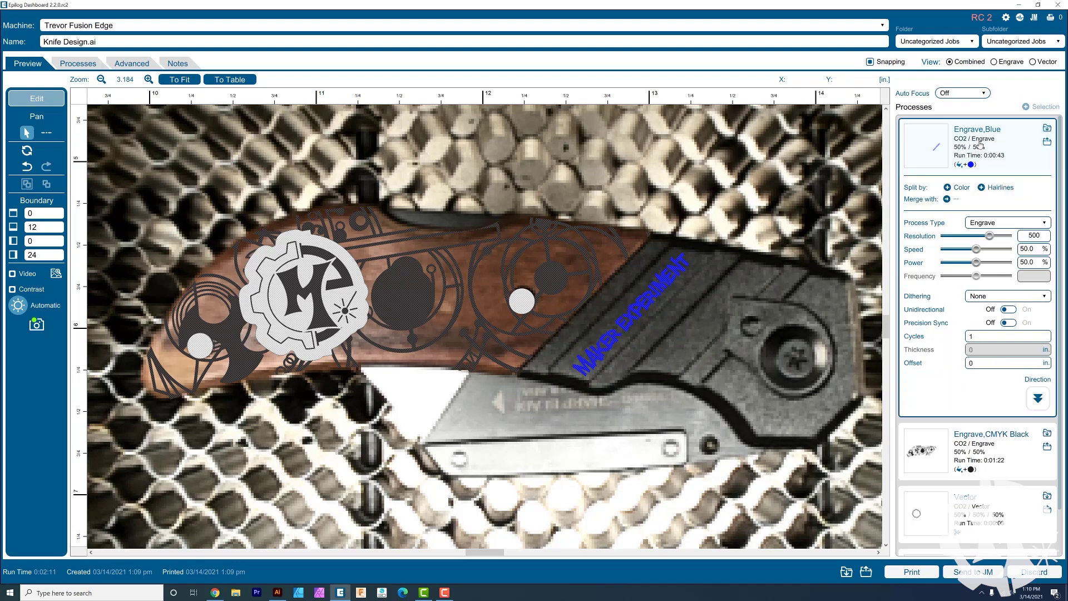
{"action": "left_click", "coordinate": [985, 223]}
{"action": "left_click", "coordinate": [987, 224]}
{"action": "left_click", "coordinate": [1046, 128]}
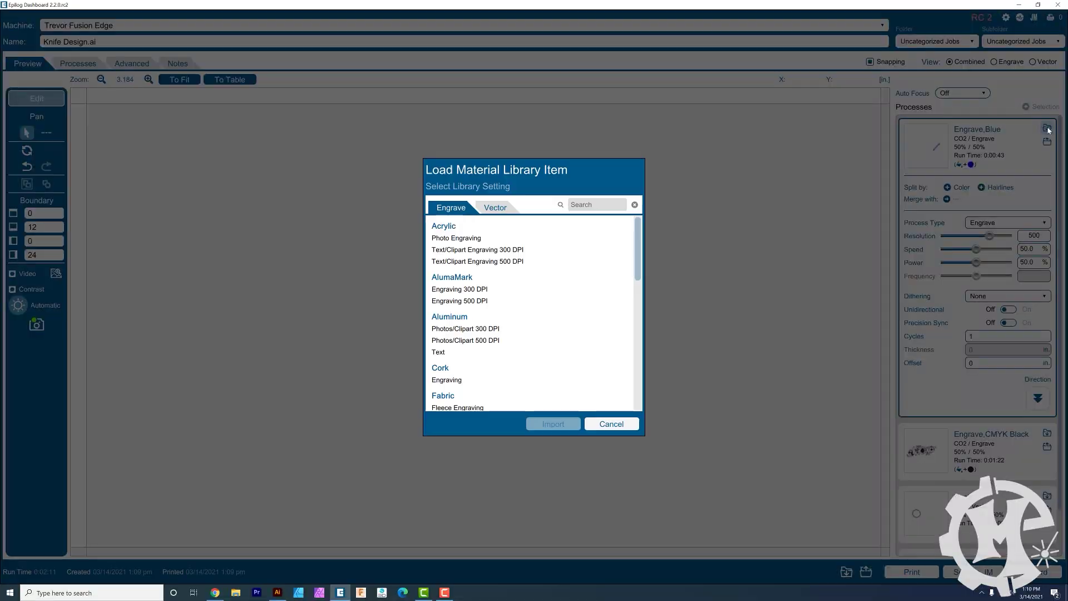
{"action": "scroll", "coordinate": [500, 273], "scroll_direction": "down", "scroll_amount": 5}
{"action": "scroll", "coordinate": [501, 272], "scroll_direction": "up", "scroll_amount": 2}
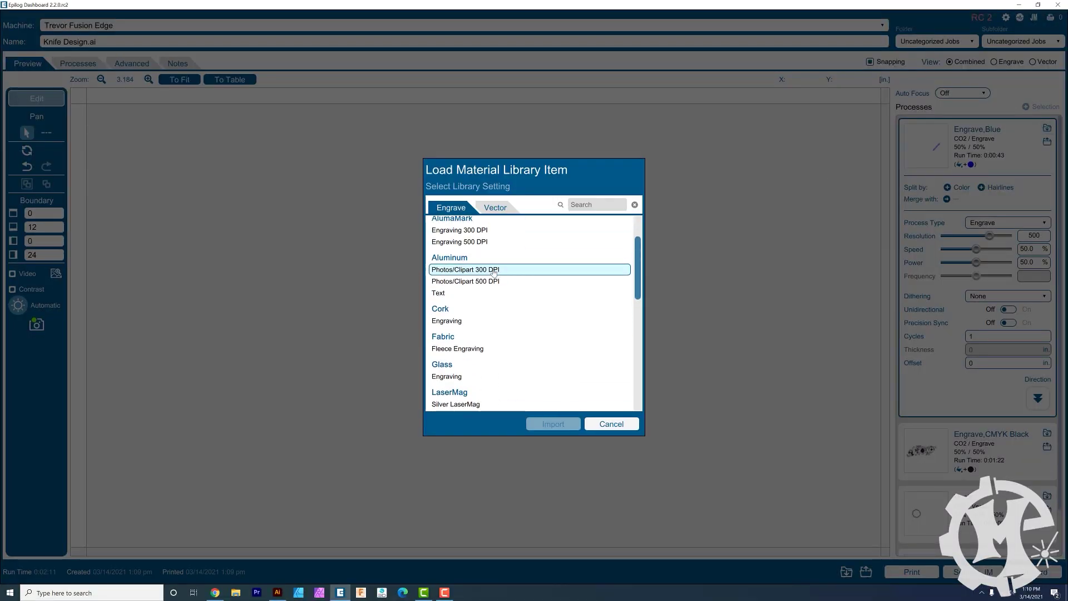
{"action": "left_click", "coordinate": [472, 272]}
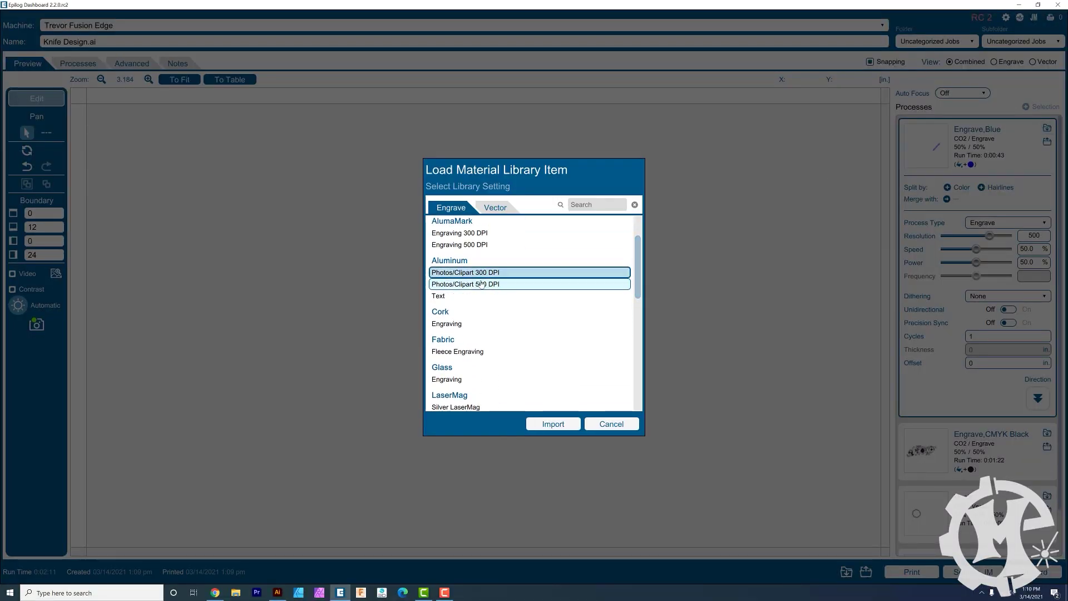
{"action": "left_click", "coordinate": [553, 424]}
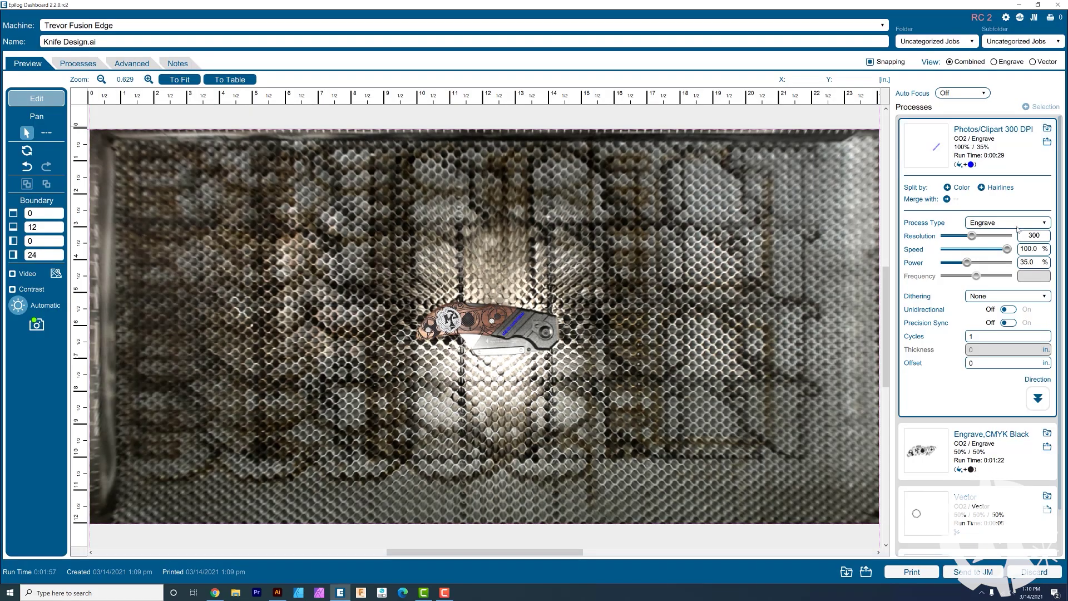
Set the blue lettering process to 500 resolution, bottom-up direction and Stucki dithering
{"action": "left_click", "coordinate": [1033, 236]}
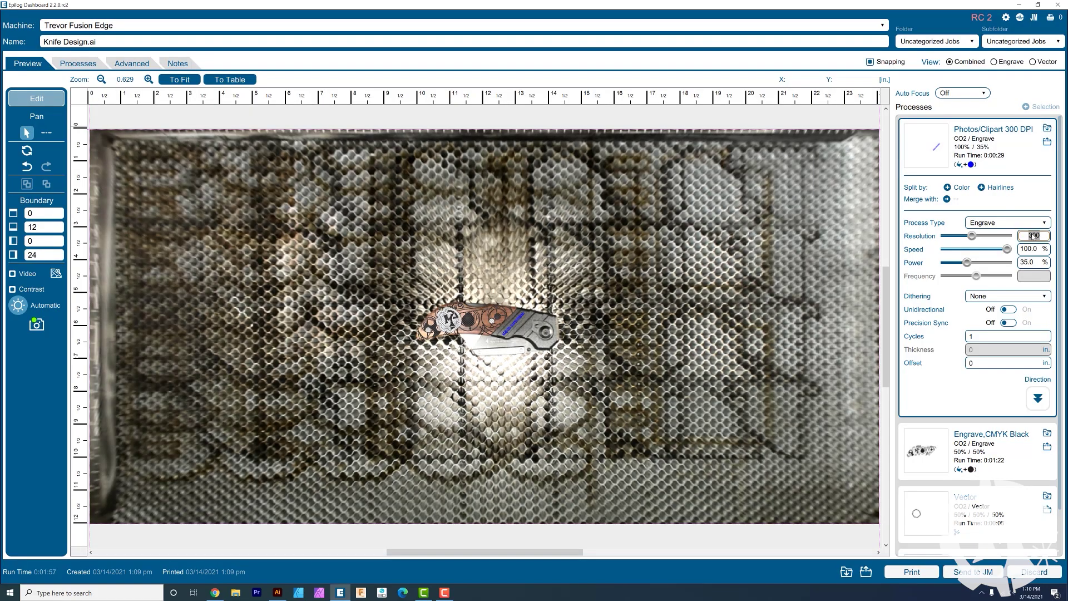
{"action": "type", "text": "500"}
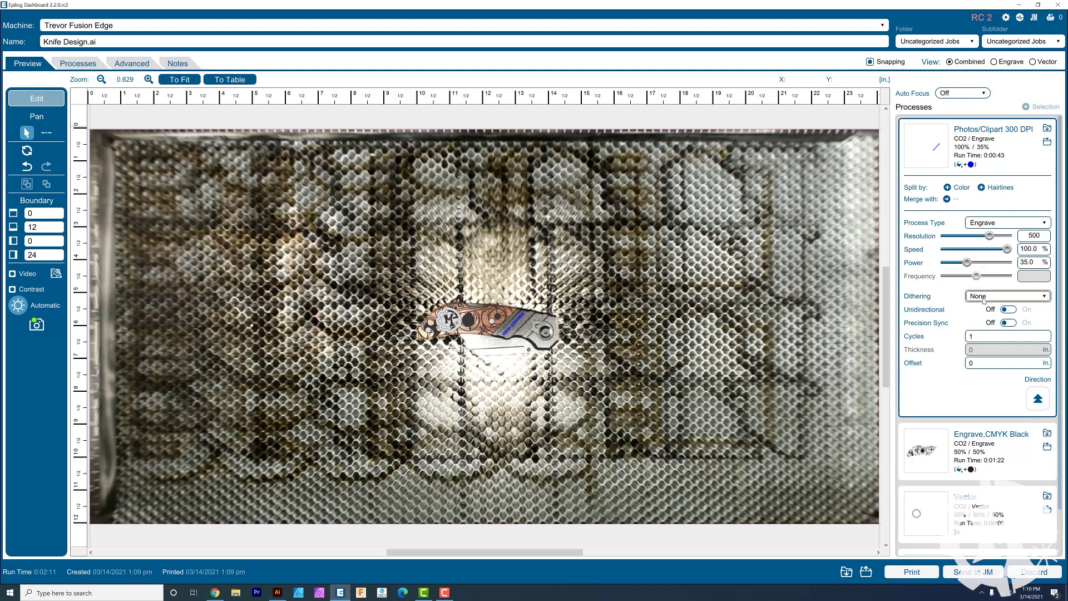
{"action": "left_click", "coordinate": [1003, 296]}
{"action": "left_click", "coordinate": [982, 391]}
Reorder the process list so the blue lettering process comes after the black clockwork engraving
{"action": "left_click", "coordinate": [149, 79]}
{"action": "left_click", "coordinate": [149, 79]}
{"action": "left_click", "coordinate": [149, 79]}
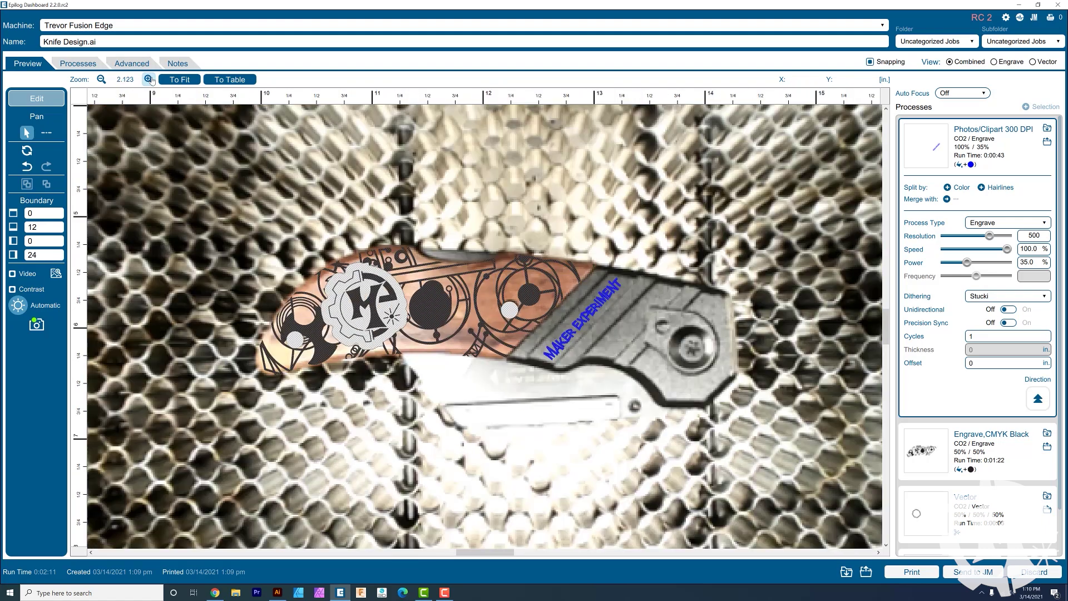
{"action": "left_click", "coordinate": [149, 80]}
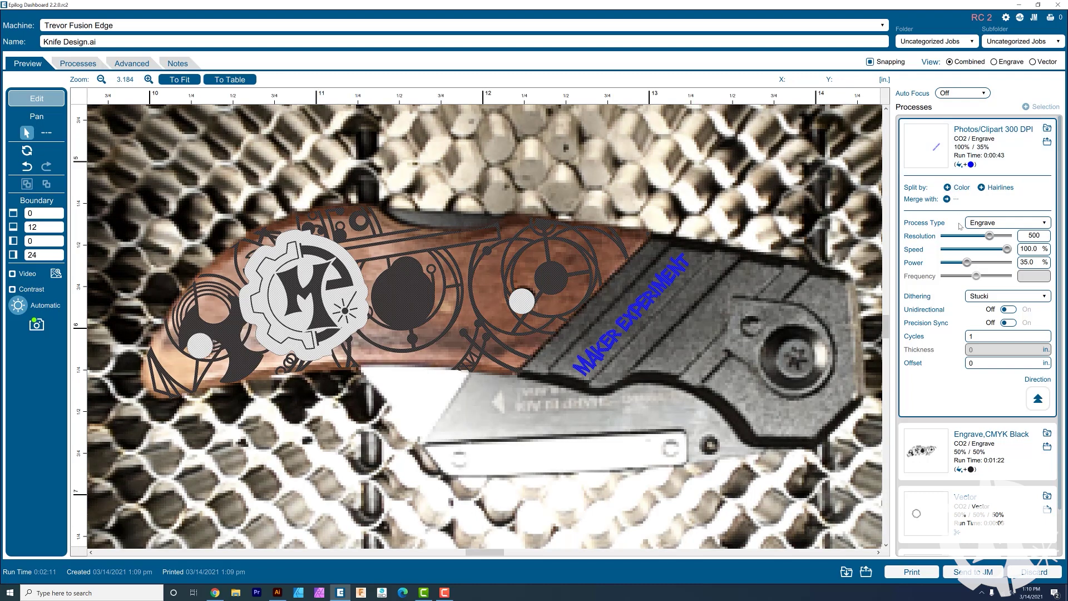
{"action": "scroll", "coordinate": [976, 366], "scroll_direction": "down", "scroll_amount": 2}
{"action": "scroll", "coordinate": [986, 162], "scroll_direction": "up", "scroll_amount": 2}
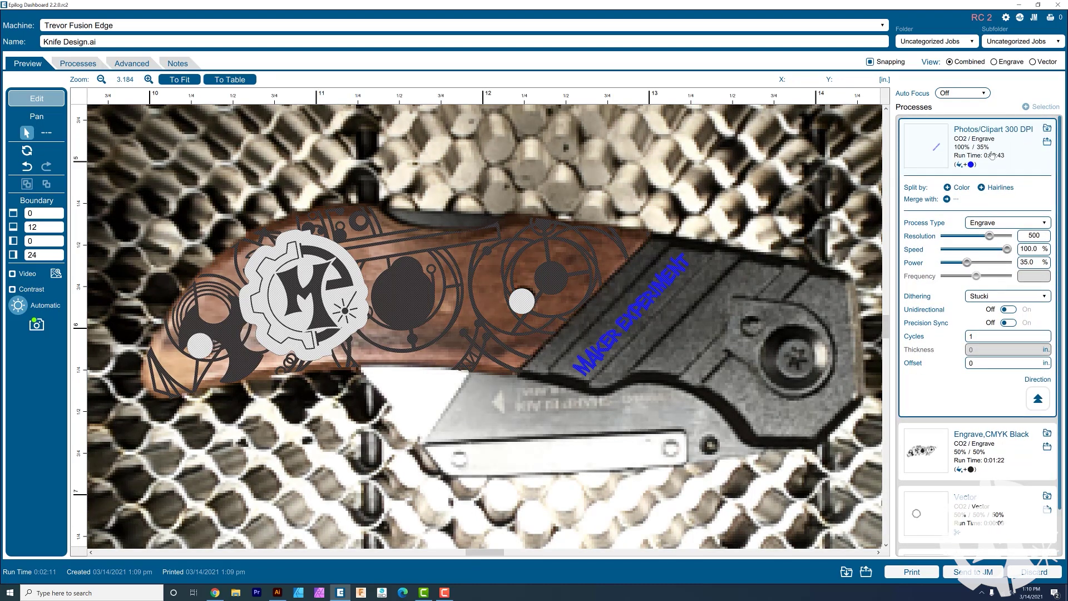
{"action": "left_click_drag", "start_coordinate": [991, 155], "coordinate": [1005, 174]}
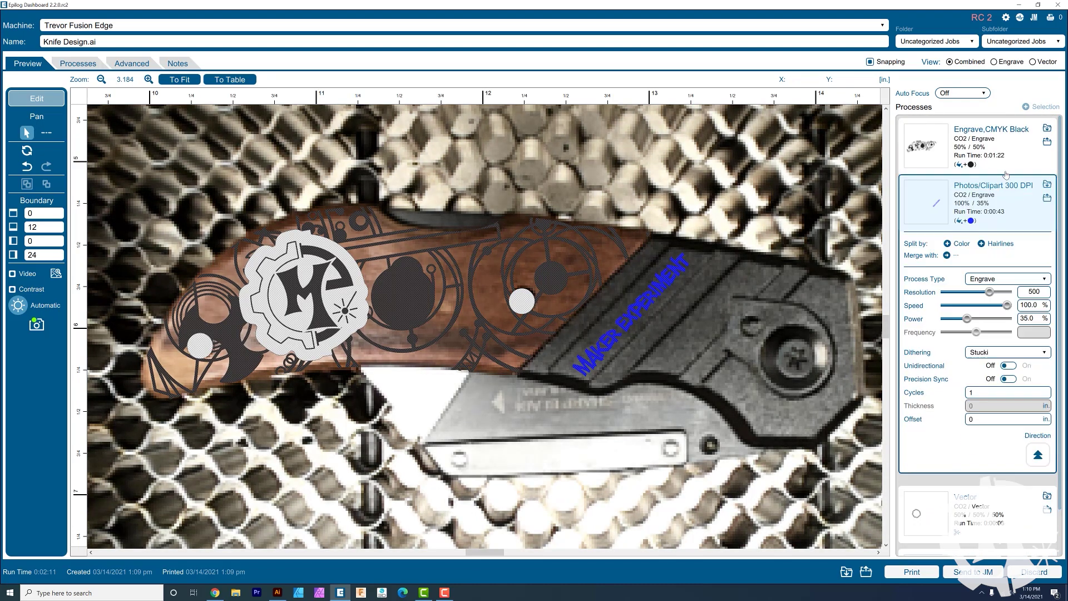
{"action": "left_click", "coordinate": [1001, 207]}
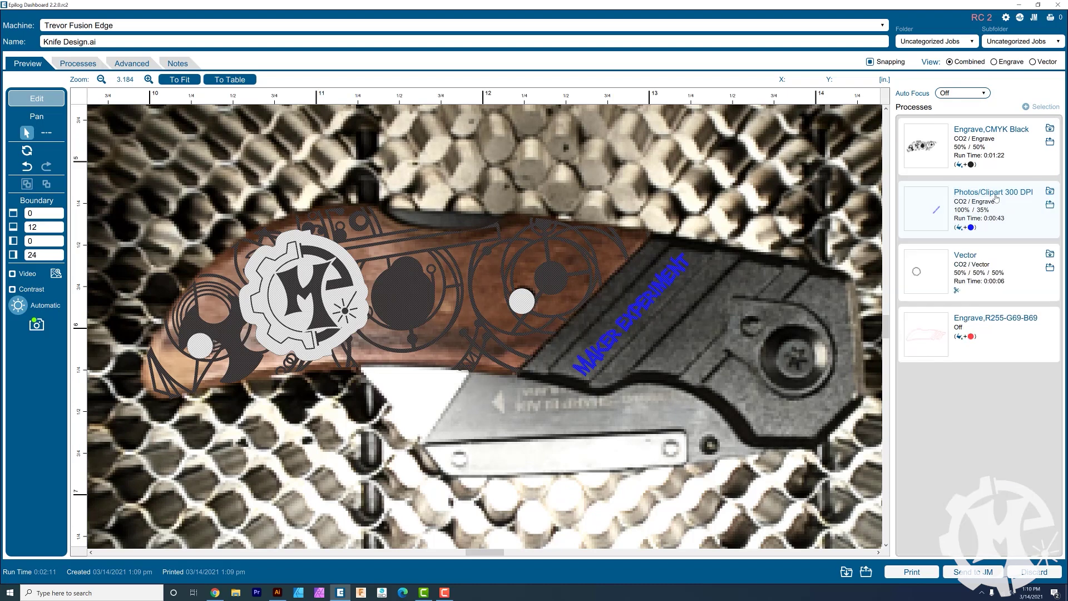
{"action": "left_click_drag", "start_coordinate": [996, 198], "coordinate": [992, 156]}
Set the Vector process for the circle to Off
{"action": "left_click", "coordinate": [983, 263]}
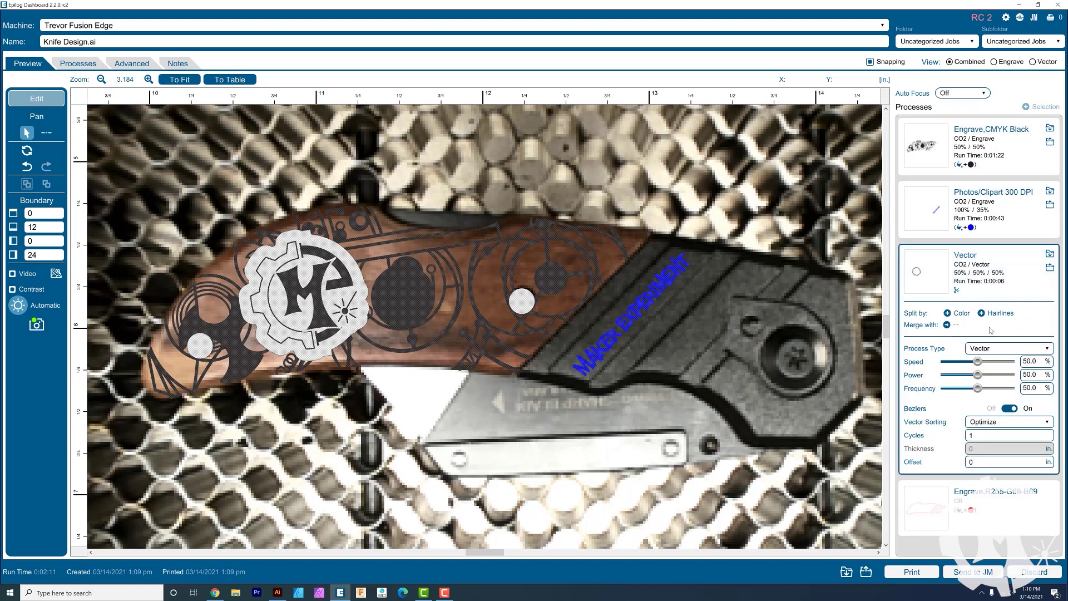
{"action": "left_click", "coordinate": [1001, 354]}
{"action": "left_click", "coordinate": [992, 361]}
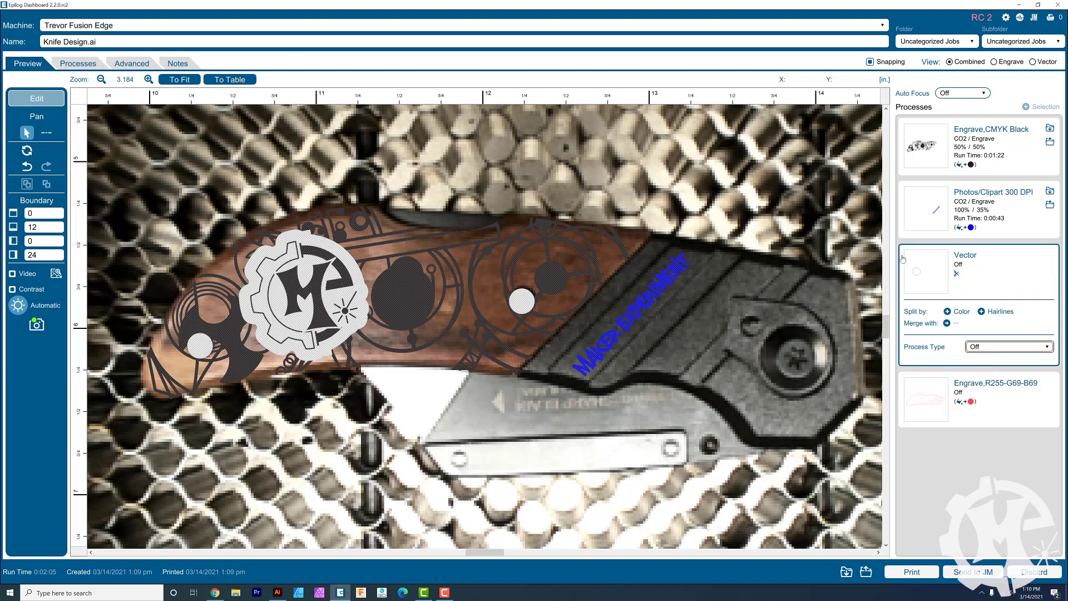
Set the black clockwork engraving process to 80% speed, Stucki dithering and bottom-up direction
{"action": "left_click", "coordinate": [986, 144]}
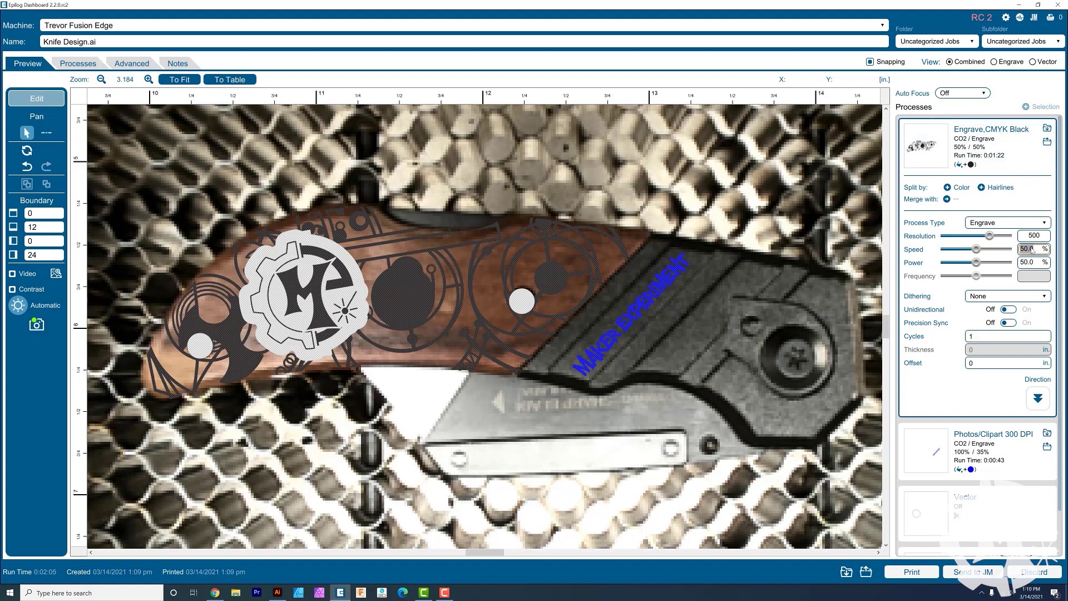
{"action": "type", "text": "80"}
{"action": "left_click", "coordinate": [1032, 266]}
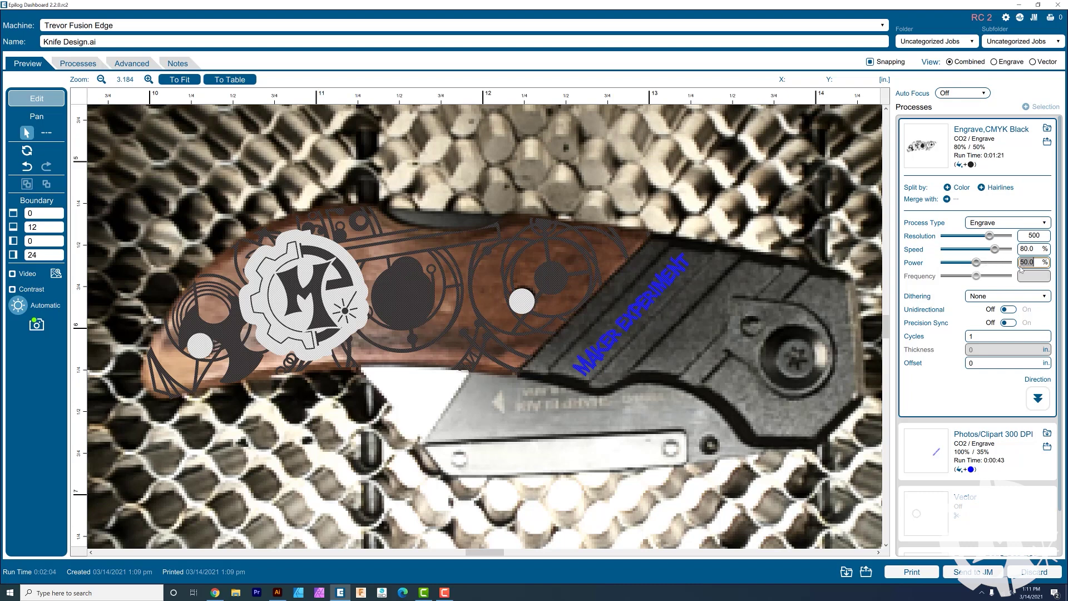
{"action": "left_click", "coordinate": [1006, 296]}
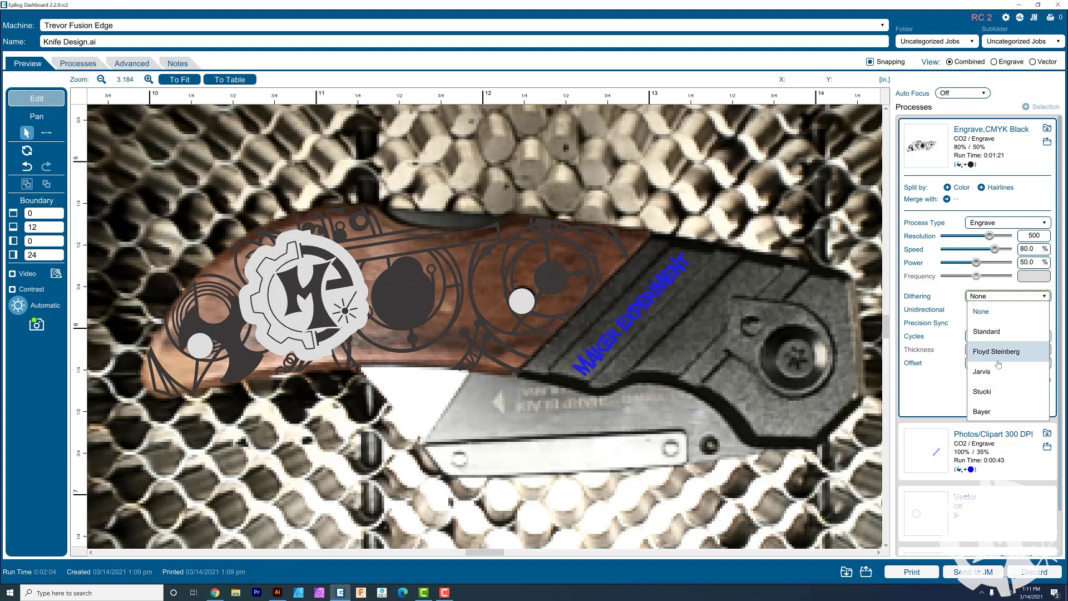
{"action": "left_click", "coordinate": [996, 391]}
{"action": "left_click", "coordinate": [1037, 399]}
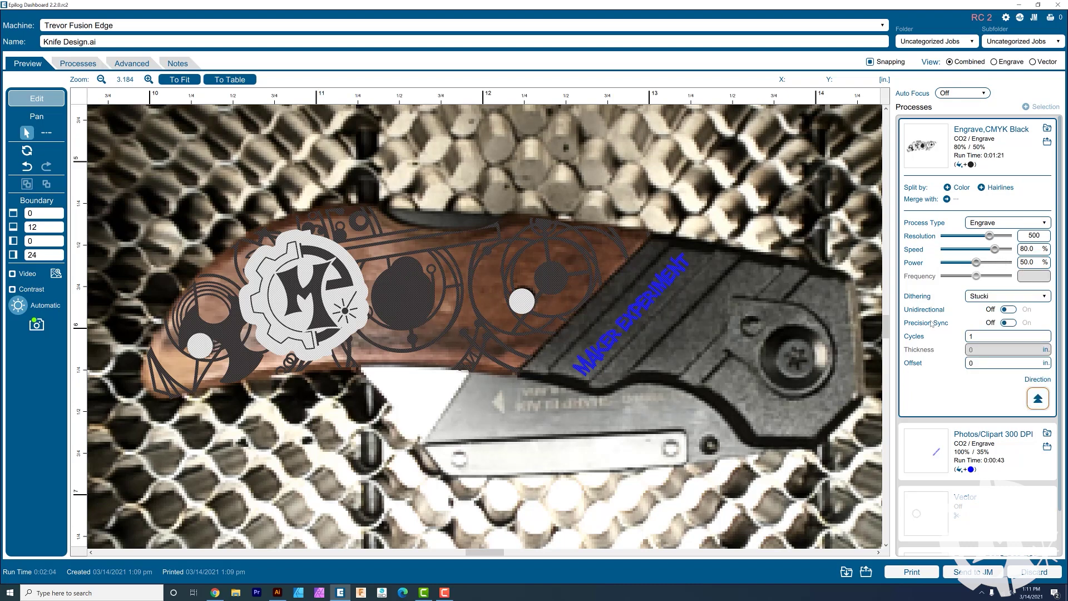